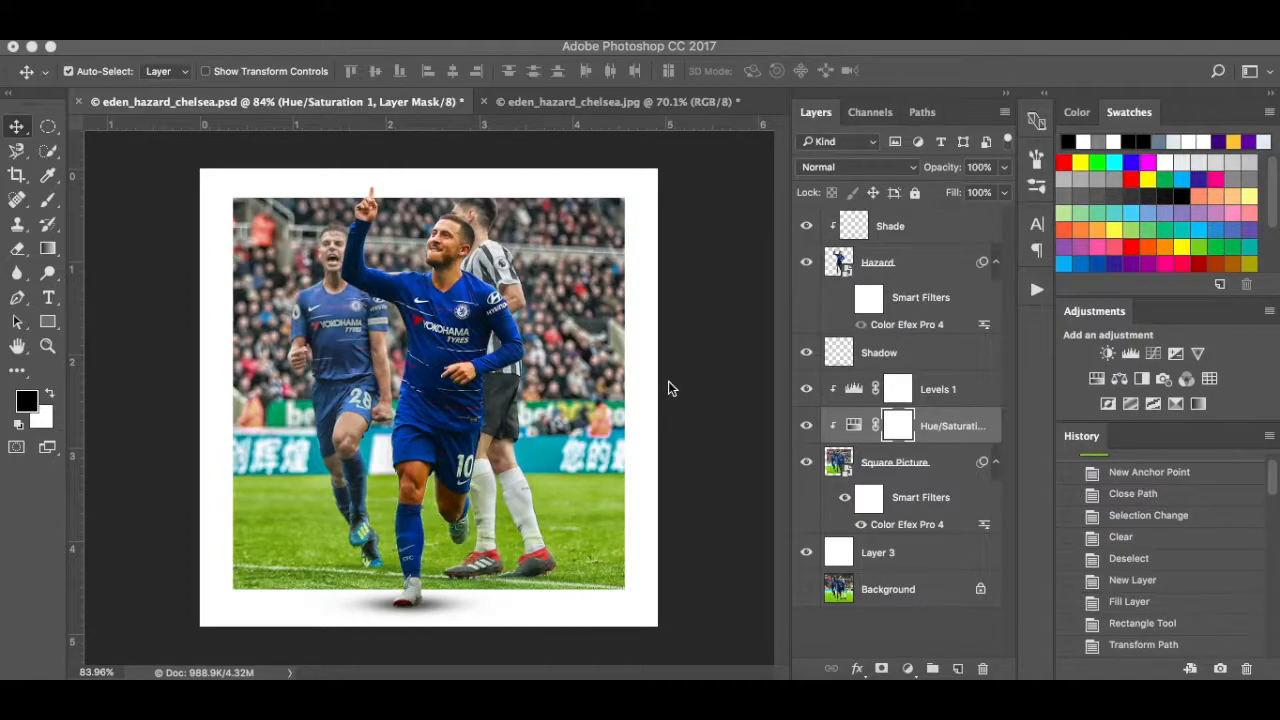
- Switch to the eden_hazard_chelsea.jpg document and duplicate its Background layer
{"action": "left_click", "coordinate": [674, 102]}
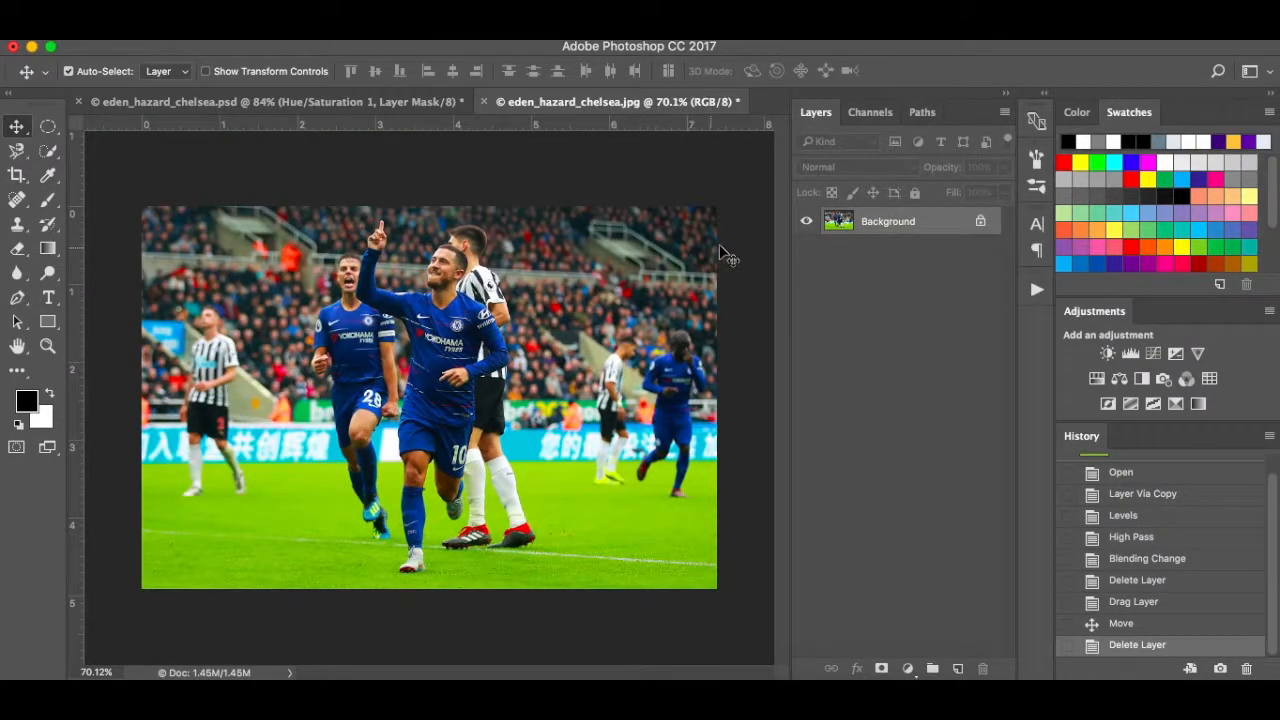
{"action": "left_click_drag", "start_coordinate": [948, 226], "coordinate": [956, 668]}
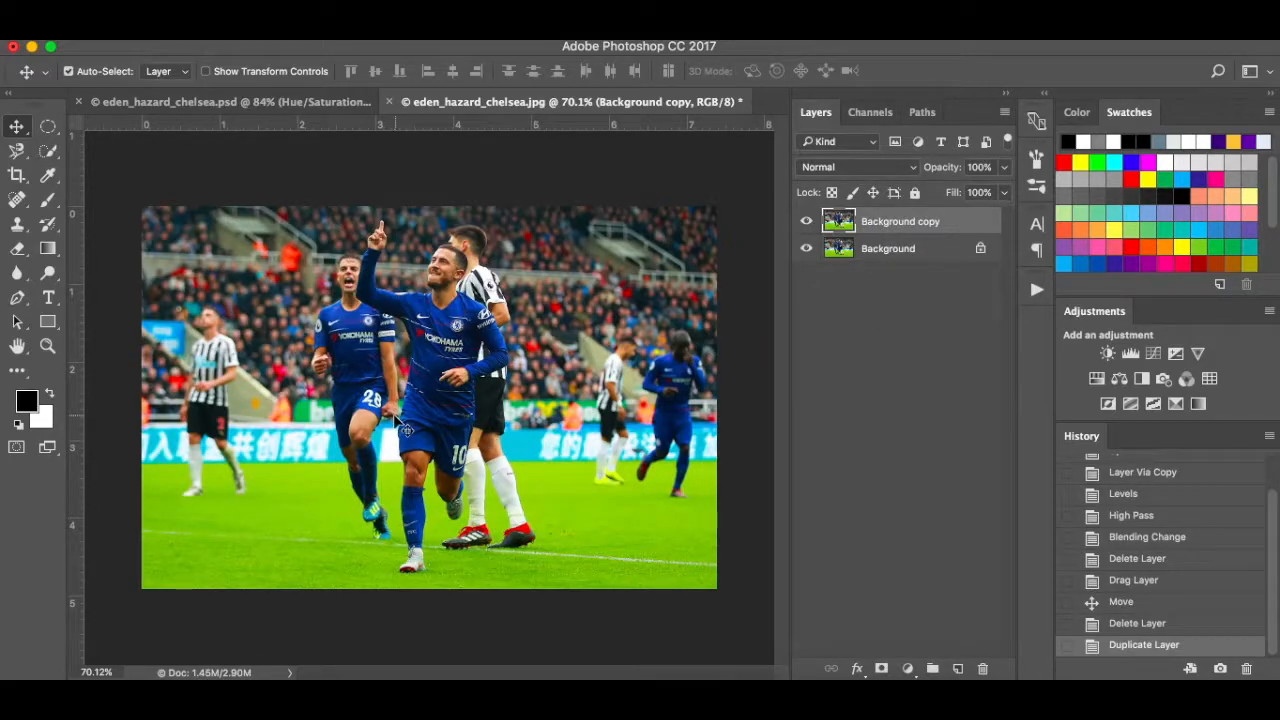
- Start a Pen tool path around the raised rear boot and sock of the front player in the number 10 shorts
{"action": "key", "text": "p"}
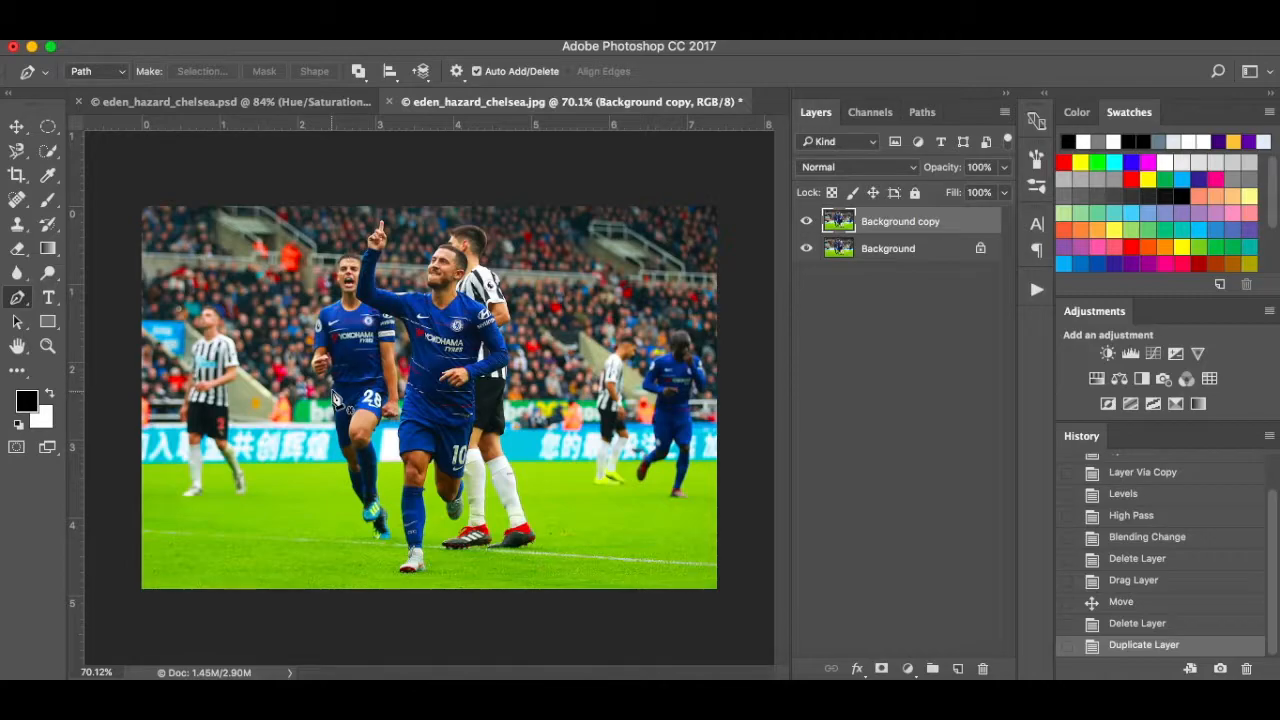
{"action": "scroll", "coordinate": [413, 484], "scroll_direction": "up", "scroll_amount": 5}
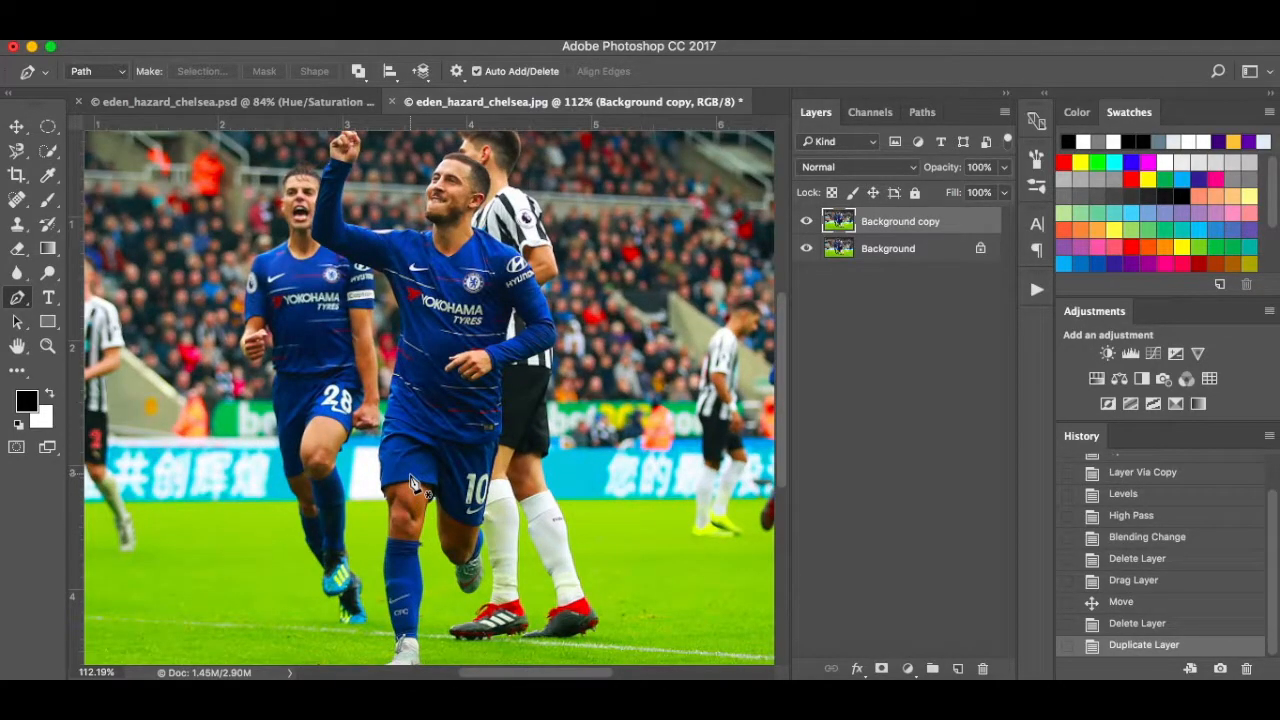
{"action": "scroll", "coordinate": [413, 484], "scroll_direction": "up", "scroll_amount": 5}
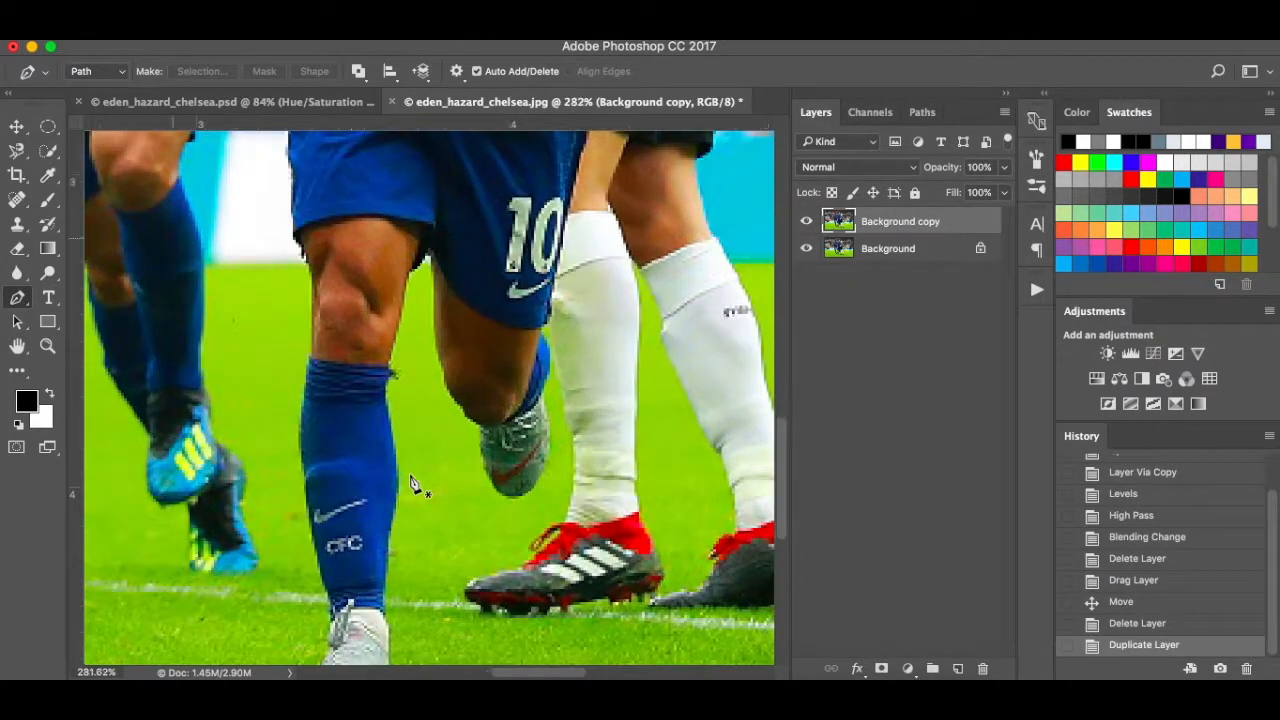
{"action": "scroll", "coordinate": [413, 484], "scroll_direction": "left", "scroll_amount": 3}
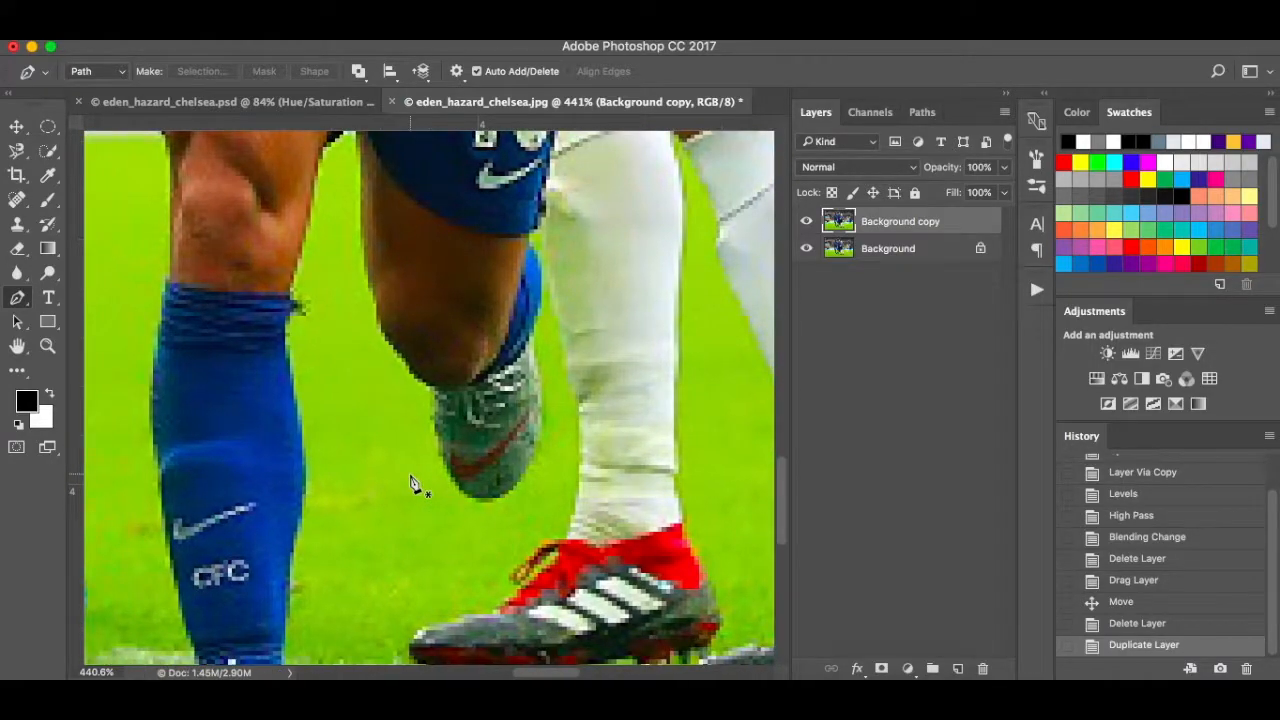
{"action": "left_click", "coordinate": [438, 392]}
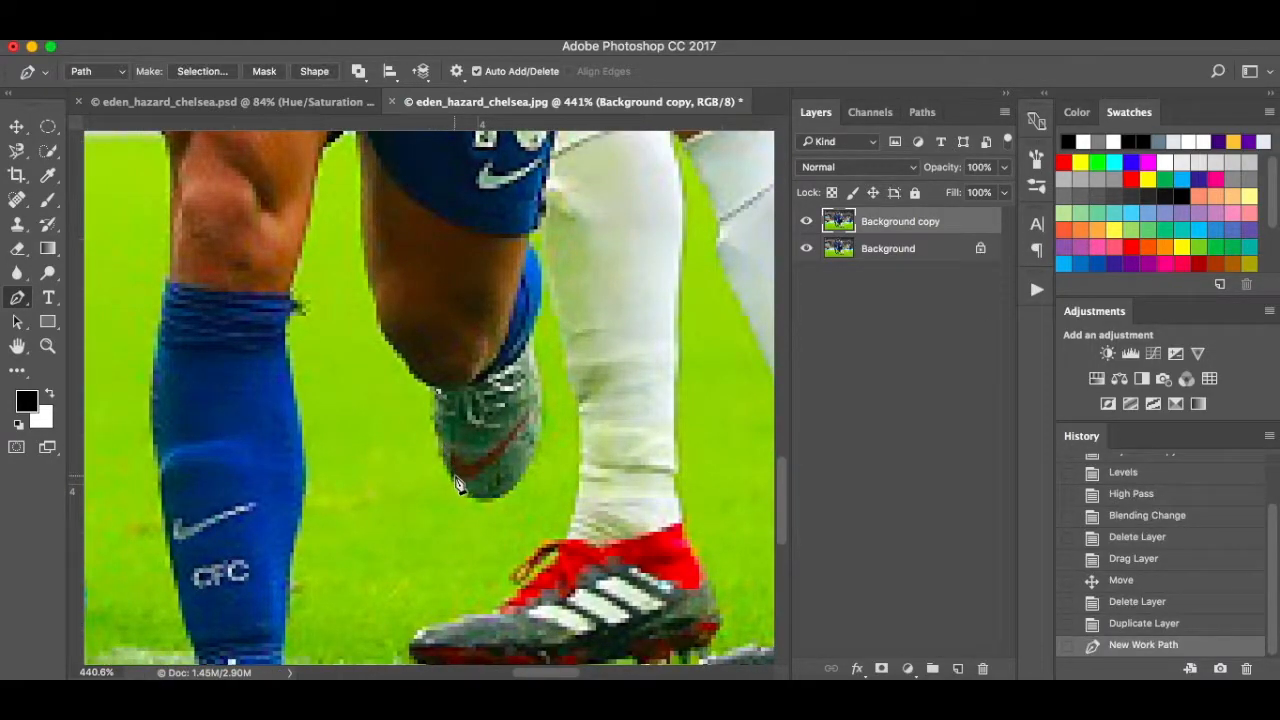
{"action": "left_click", "coordinate": [455, 478]}
{"action": "left_click", "coordinate": [505, 490]}
{"action": "left_click", "coordinate": [540, 422]}
{"action": "left_click", "coordinate": [534, 345]}
{"action": "left_click", "coordinate": [541, 280]}
- Continue the pen path up the outer edge of the number 10 shorts to the hem of the shirt
{"action": "scroll", "coordinate": [545, 230], "scroll_direction": "up", "scroll_amount": 10}
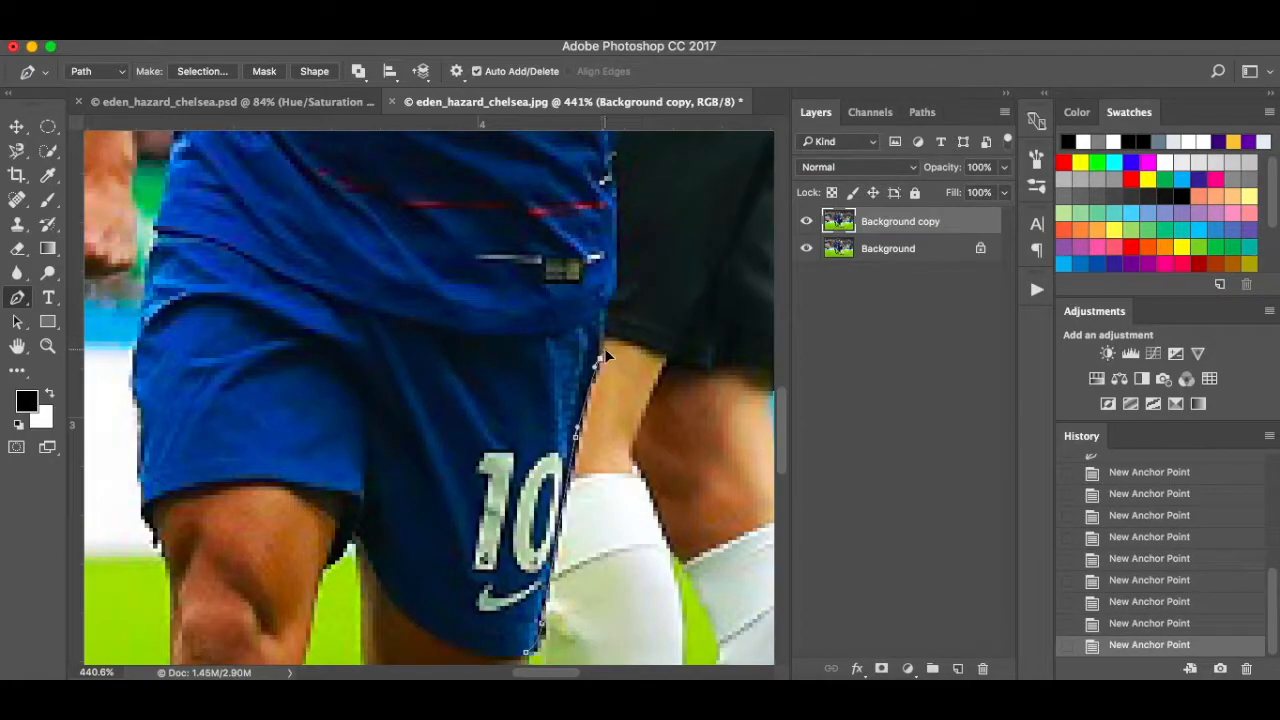
{"action": "left_click", "coordinate": [615, 269]}
{"action": "scroll", "coordinate": [614, 265], "scroll_direction": "up", "scroll_amount": 8}
{"action": "left_click", "coordinate": [606, 337]}
{"action": "scroll", "coordinate": [652, 312], "scroll_direction": "right", "scroll_amount": 5}
{"action": "left_click", "coordinate": [608, 356]}
- Trace the pen path around the front player's bent arm and up to the shoulder
{"action": "scroll", "coordinate": [664, 300], "scroll_direction": "up", "scroll_amount": 5}
{"action": "left_click", "coordinate": [661, 395]}
{"action": "scroll", "coordinate": [640, 280], "scroll_direction": "up", "scroll_amount": 5}
{"action": "left_click", "coordinate": [562, 300]}
{"action": "left_click", "coordinate": [421, 219]}
{"action": "scroll", "coordinate": [400, 190], "scroll_direction": "up", "scroll_amount": 5}
{"action": "left_click", "coordinate": [447, 260]}
- Trace the pen path around the front player's head and down the face to the chin
{"action": "scroll", "coordinate": [437, 178], "scroll_direction": "up", "scroll_amount": 5}
{"action": "left_click", "coordinate": [430, 262]}
{"action": "left_click", "coordinate": [336, 370]}
{"action": "scroll", "coordinate": [336, 372], "scroll_direction": "down", "scroll_amount": 3}
{"action": "left_click", "coordinate": [334, 434]}
{"action": "left_click", "coordinate": [363, 462]}
- Continue the pen path along the shoulder and up the inner edge of the raised arm
{"action": "scroll", "coordinate": [361, 494], "scroll_direction": "left", "scroll_amount": 5}
{"action": "left_click", "coordinate": [359, 405]}
{"action": "left_click", "coordinate": [265, 406]}
{"action": "left_click", "coordinate": [170, 385]}
{"action": "left_click", "coordinate": [149, 369]}
{"action": "left_click", "coordinate": [146, 236]}
- Trace the pen path around the raised hand and its pointing finger
{"action": "scroll", "coordinate": [146, 238], "scroll_direction": "up", "scroll_amount": 5}
{"action": "left_click", "coordinate": [170, 389]}
{"action": "left_click", "coordinate": [182, 356]}
{"action": "left_click", "coordinate": [204, 302]}
{"action": "scroll", "coordinate": [157, 238], "scroll_direction": "left", "scroll_amount": 5}
{"action": "left_click", "coordinate": [310, 198]}
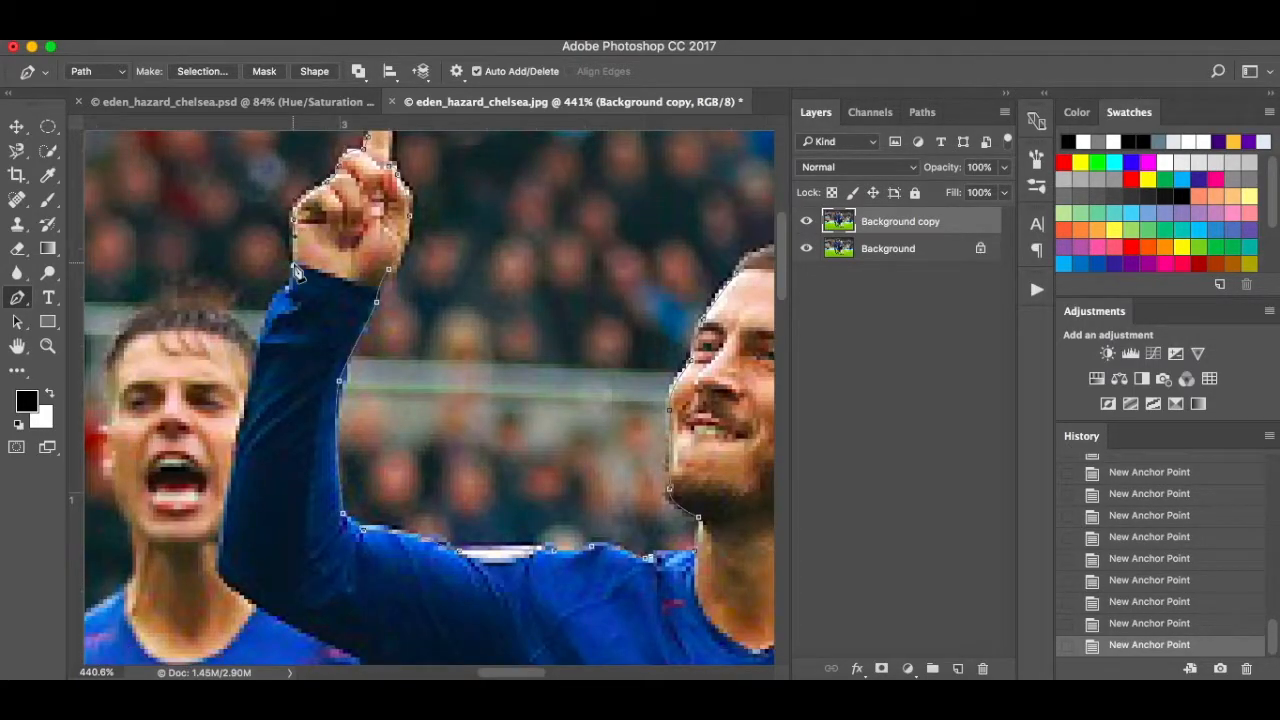
- Continue the pen path down the outer edge of the raised arm to the side of the shirt
{"action": "scroll", "coordinate": [294, 264], "scroll_direction": "down", "scroll_amount": 3}
{"action": "left_click", "coordinate": [279, 419]}
{"action": "left_click", "coordinate": [271, 523]}
{"action": "scroll", "coordinate": [271, 523], "scroll_direction": "down", "scroll_amount": 5}
{"action": "left_click", "coordinate": [307, 477]}
{"action": "left_click_drag", "start_coordinate": [357, 492], "coordinate": [366, 528]}
{"action": "left_click", "coordinate": [458, 544]}
- Trace the pen path down the side of the torso, the shorts and the outer edge of the standing leg
{"action": "scroll", "coordinate": [458, 545], "scroll_direction": "down", "scroll_amount": 5}
{"action": "scroll", "coordinate": [368, 590], "scroll_direction": "down", "scroll_amount": 5}
{"action": "left_click", "coordinate": [357, 451]}
{"action": "scroll", "coordinate": [357, 451], "scroll_direction": "down", "scroll_amount": 5}
{"action": "left_click", "coordinate": [371, 527]}
{"action": "scroll", "coordinate": [371, 527], "scroll_direction": "down", "scroll_amount": 4}
{"action": "scroll", "coordinate": [366, 528], "scroll_direction": "down", "scroll_amount": 5}
{"action": "left_click", "coordinate": [359, 513]}
{"action": "left_click", "coordinate": [391, 553]}
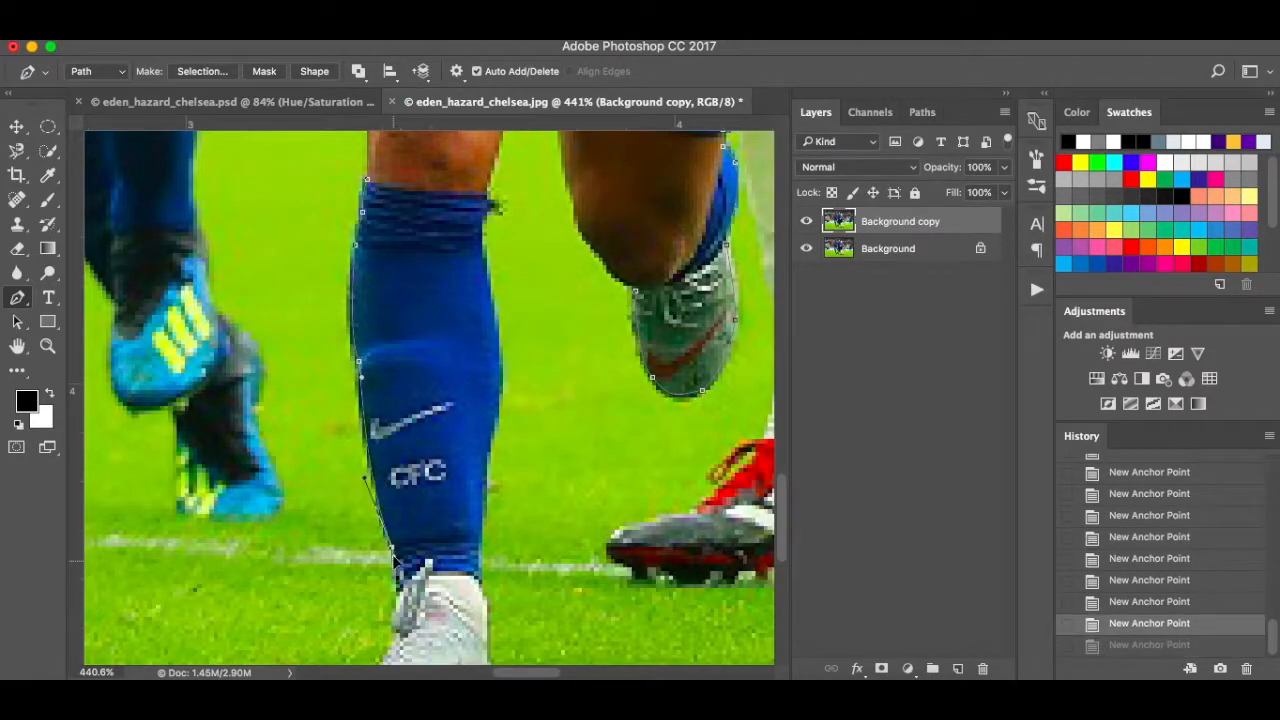
- Trace the standing foot's boot and the inner leg edges, and close the path at the rear boot
{"action": "scroll", "coordinate": [396, 570], "scroll_direction": "down", "scroll_amount": 5}
{"action": "left_click", "coordinate": [391, 513]}
{"action": "left_click", "coordinate": [371, 592]}
{"action": "left_click", "coordinate": [441, 587]}
{"action": "left_click_drag", "start_coordinate": [491, 551], "coordinate": [489, 528]}
{"action": "scroll", "coordinate": [490, 297], "scroll_direction": "up", "scroll_amount": 10}
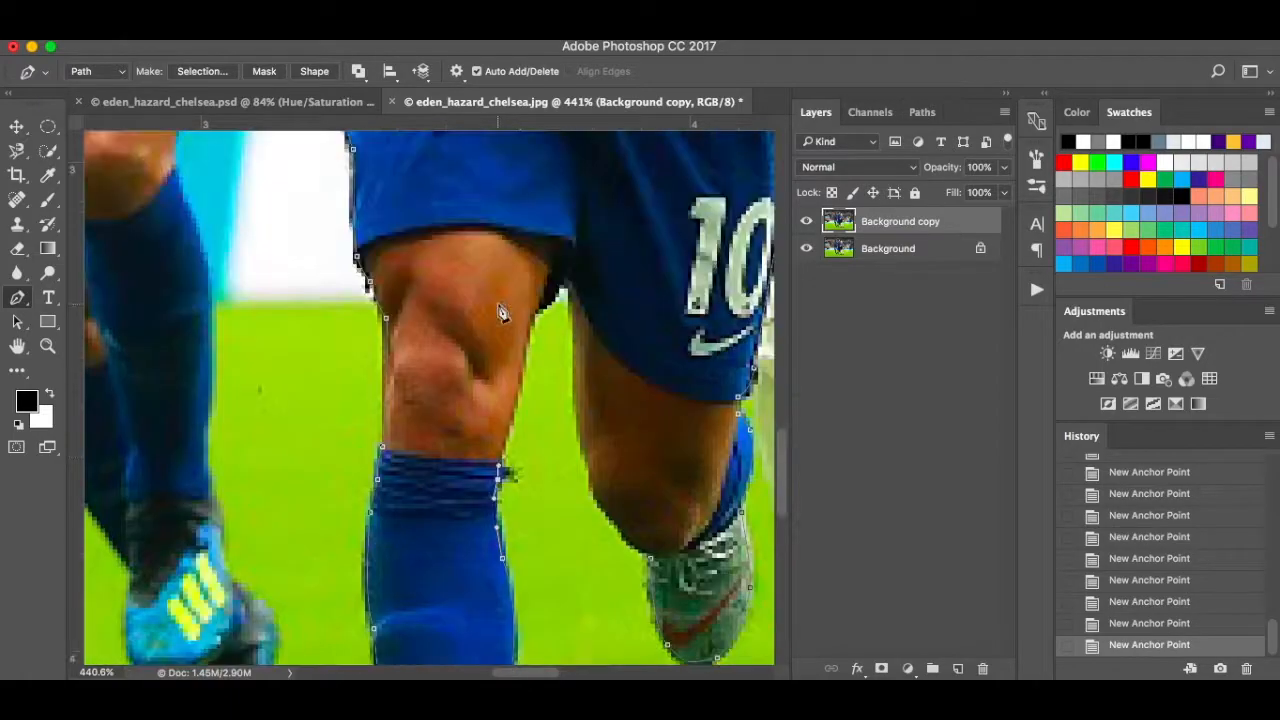
{"action": "left_click", "coordinate": [661, 544]}
- Convert the closed path to a new selection with 0 px feather and copy the player to a new layer
{"action": "key", "text": "super+0"}
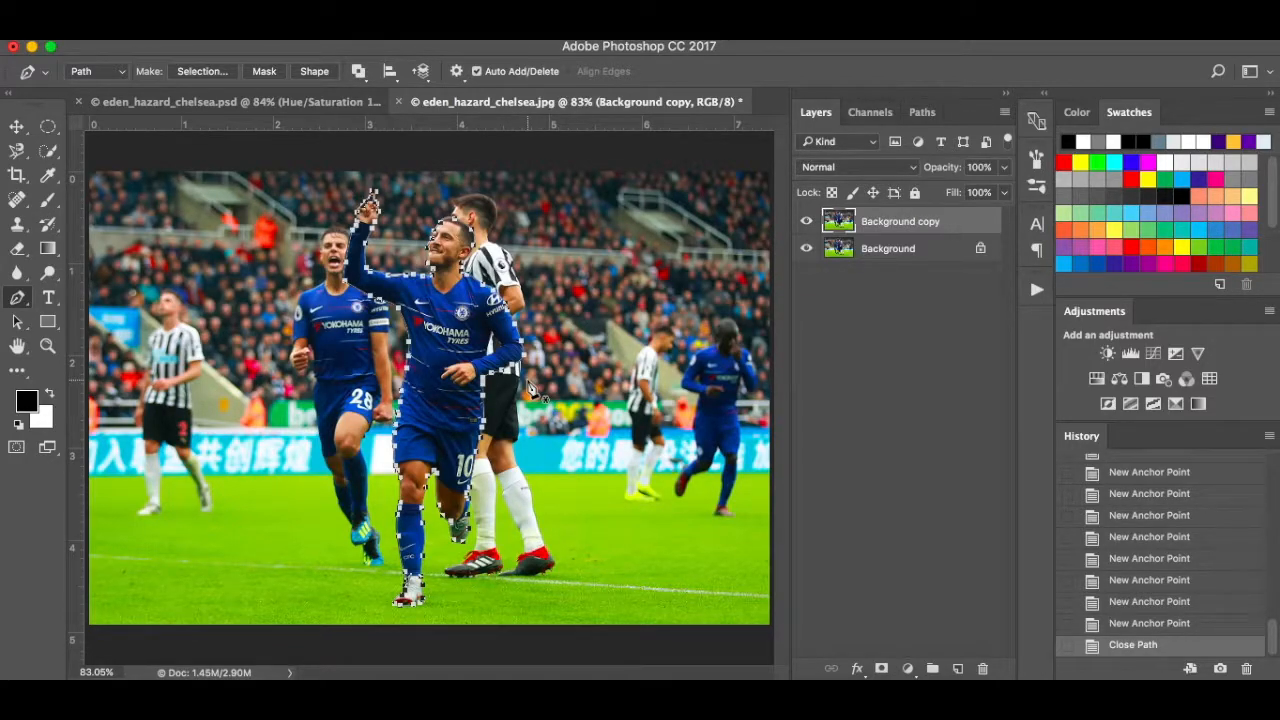
{"action": "left_click", "coordinate": [196, 73]}
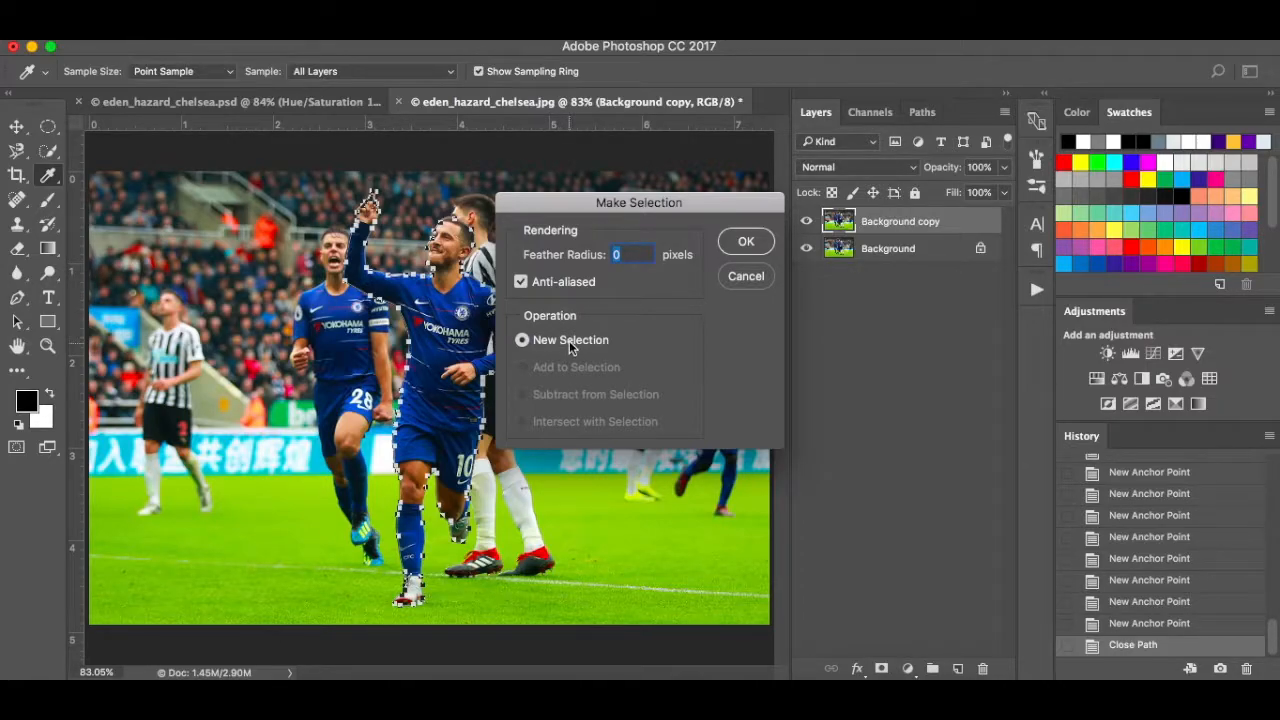
{"action": "left_click", "coordinate": [741, 245]}
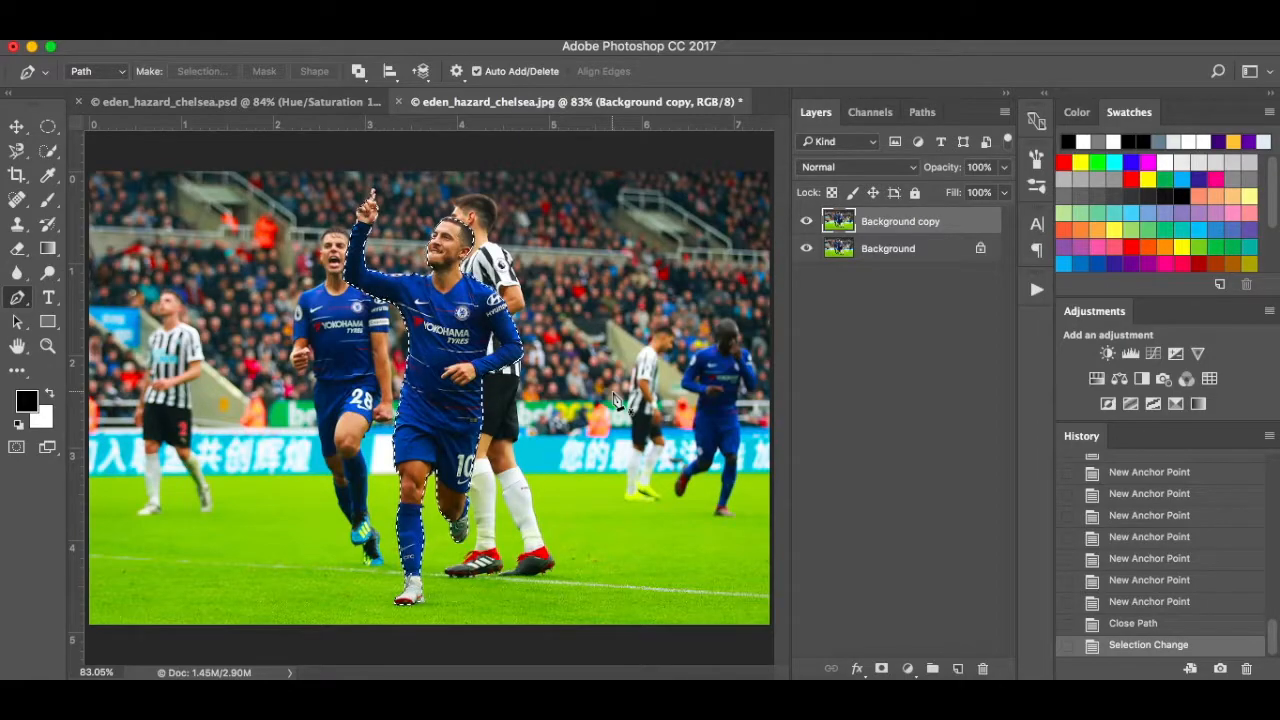
{"action": "key", "text": "ctrl+j"}
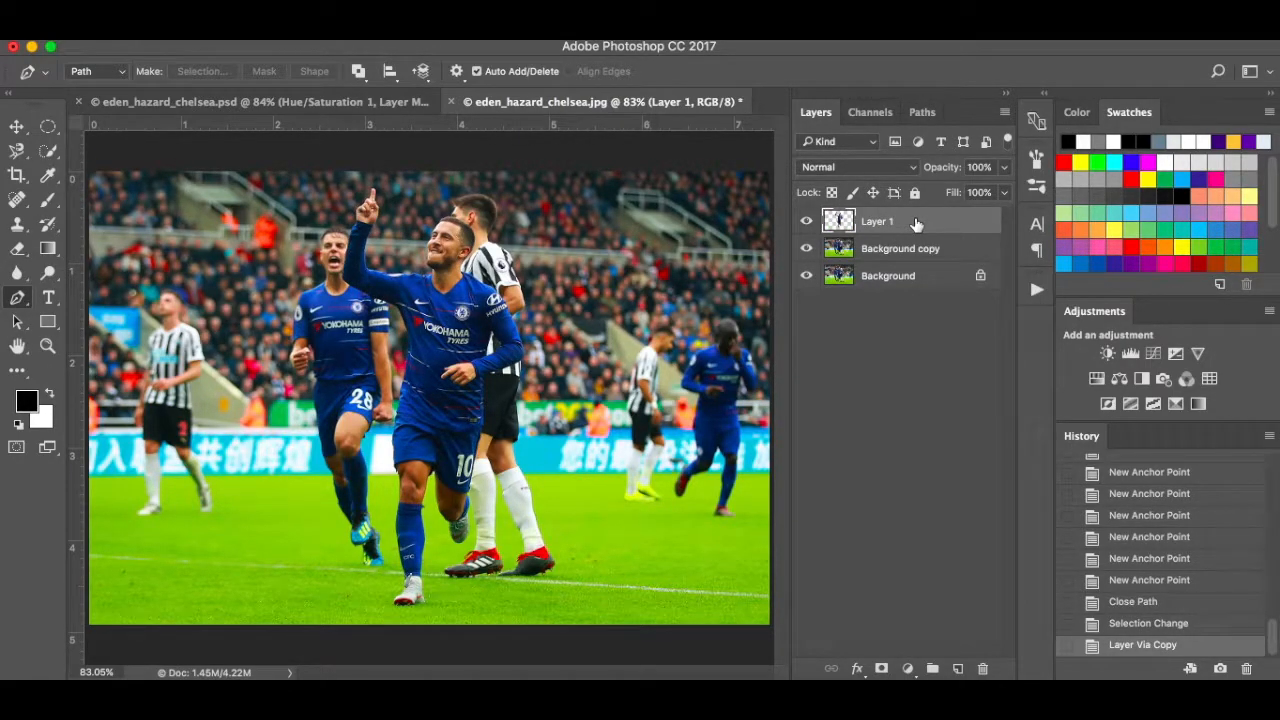
- Hide the Background copy and Background layers to isolate the cut-out player
{"action": "left_click", "coordinate": [806, 248]}
{"action": "left_click", "coordinate": [806, 275]}
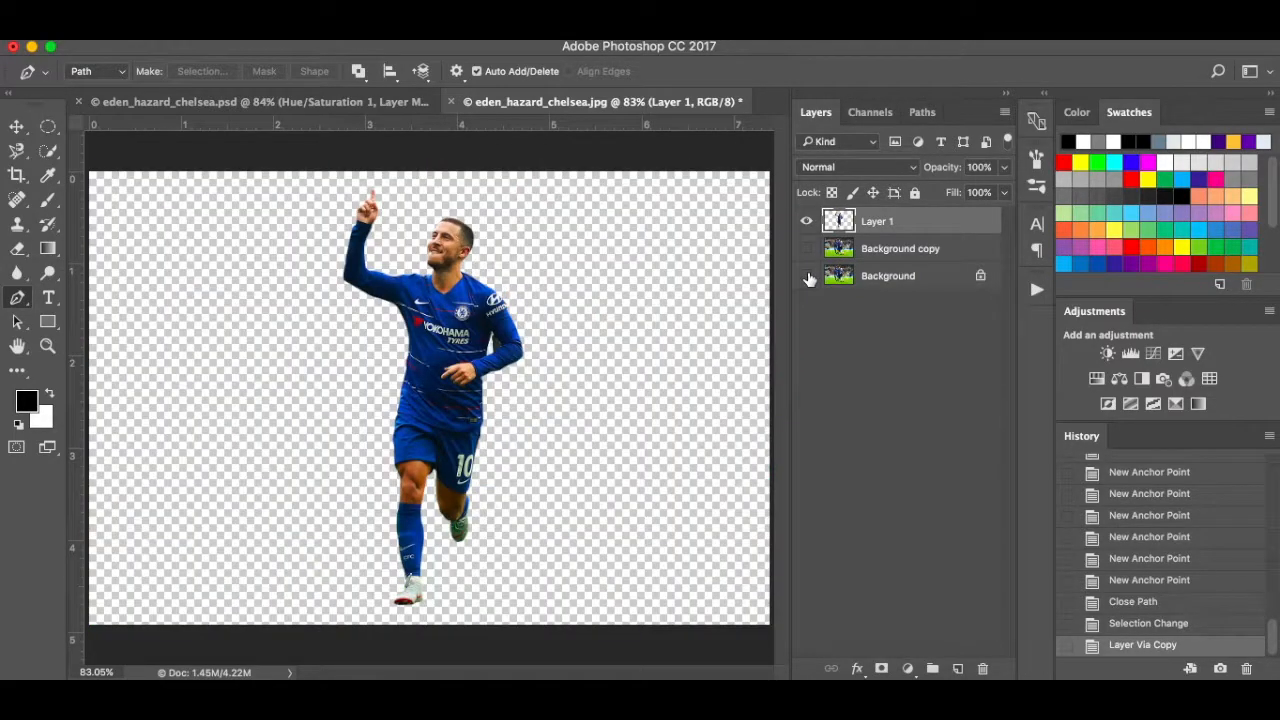
{"action": "left_click", "coordinate": [807, 276]}
{"action": "left_click", "coordinate": [807, 277]}
- Draw a closed pen path around the leftover background gap between the torso and the bent arm
{"action": "scroll", "coordinate": [527, 350], "scroll_direction": "up", "scroll_amount": 6}
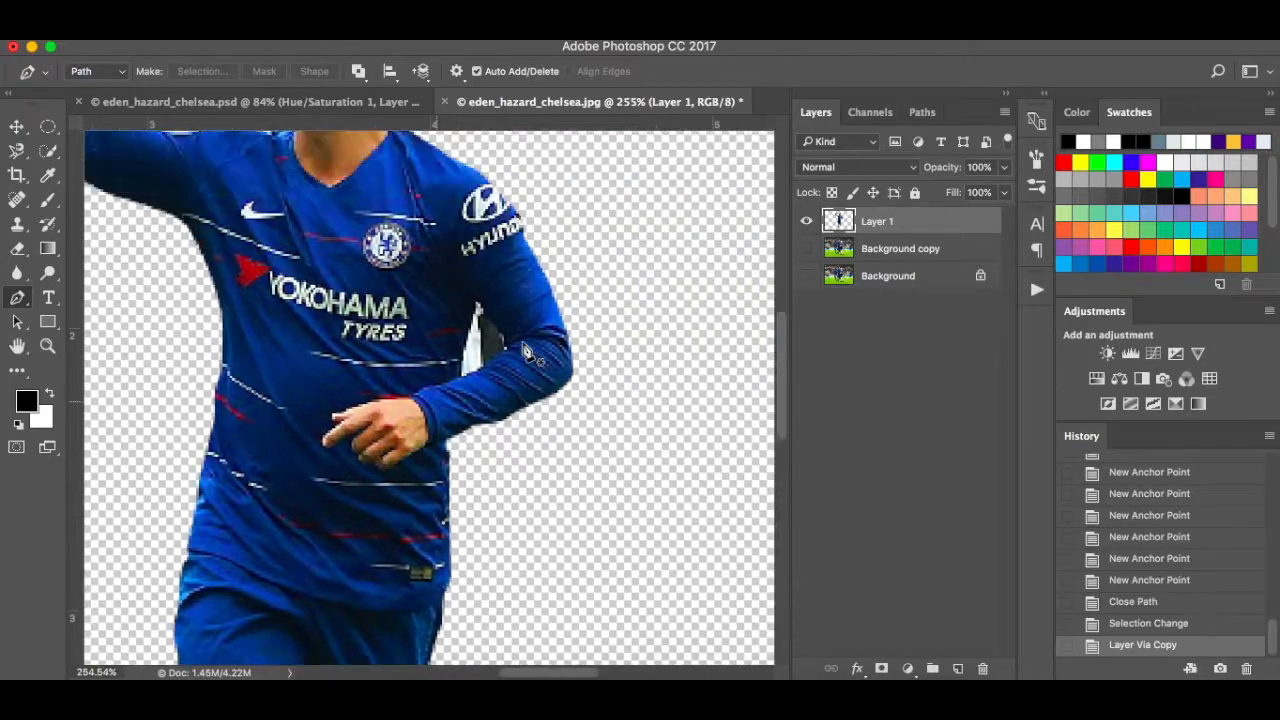
{"action": "scroll", "coordinate": [466, 388], "scroll_direction": "up", "scroll_amount": 4}
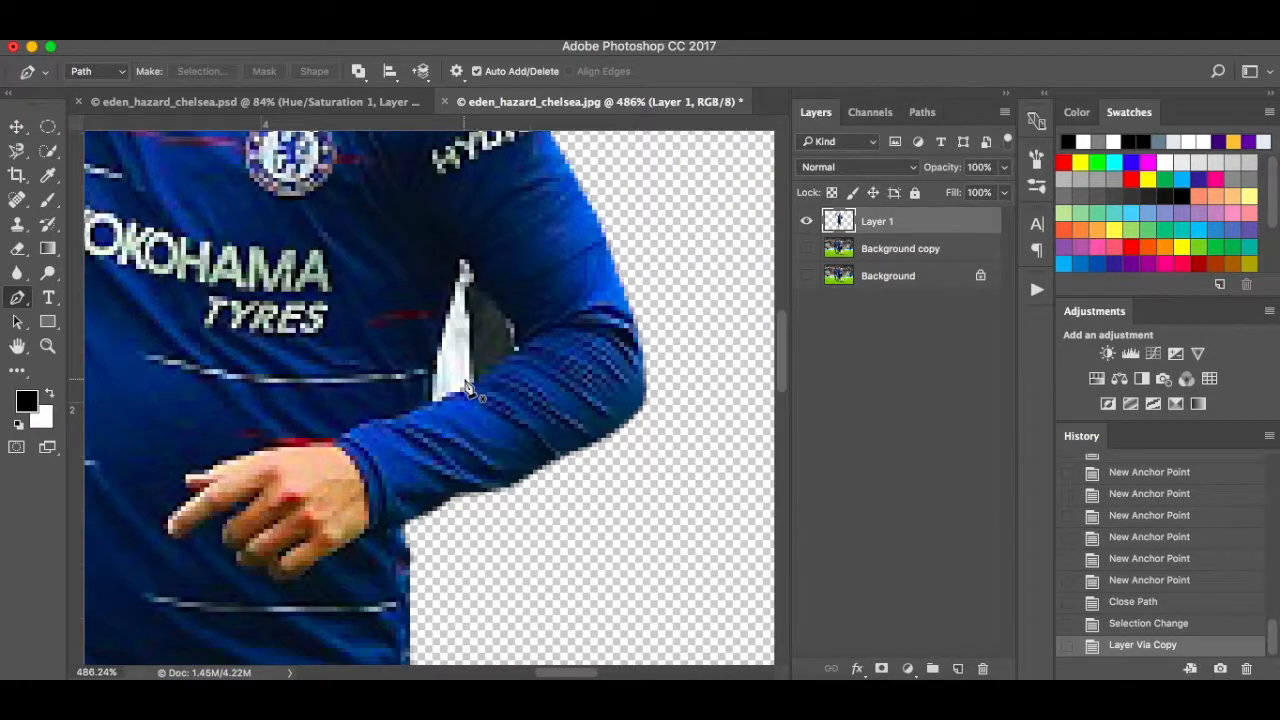
{"action": "left_click", "coordinate": [460, 258]}
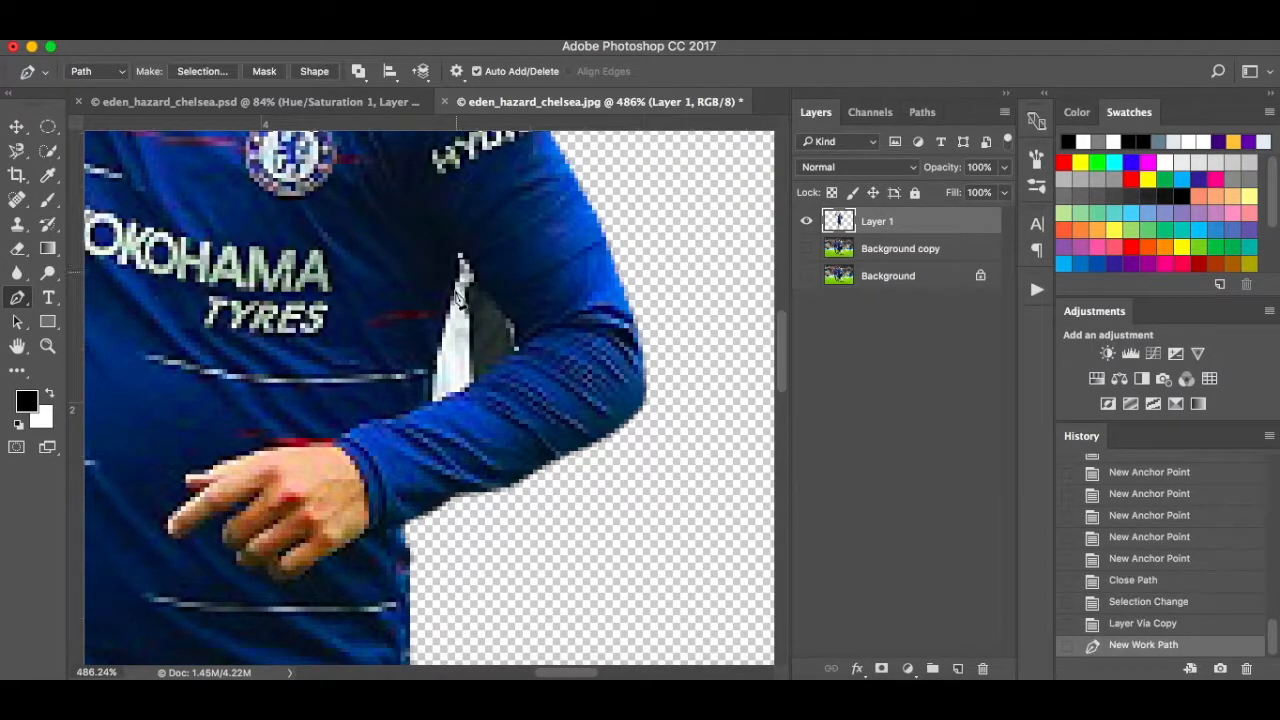
{"action": "left_click", "coordinate": [436, 390]}
{"action": "left_click", "coordinate": [433, 404]}
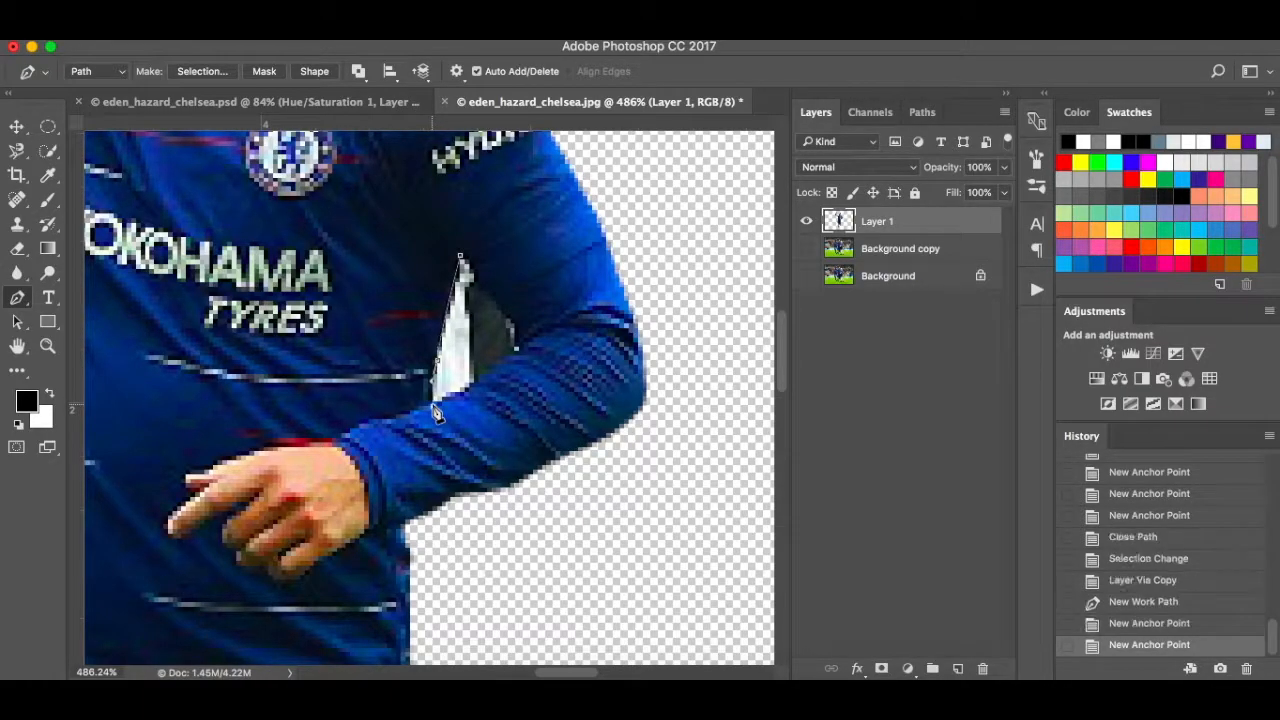
{"action": "left_click", "coordinate": [512, 362]}
{"action": "left_click", "coordinate": [518, 329]}
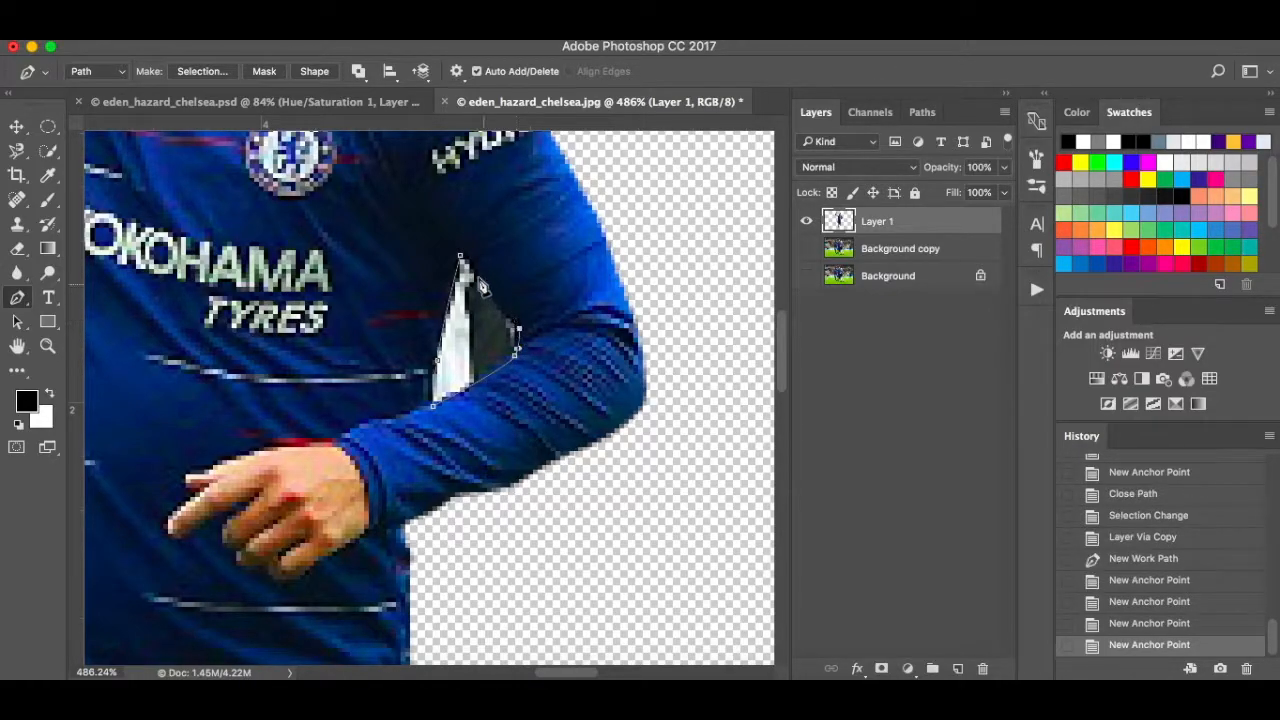
{"action": "left_click", "coordinate": [466, 260]}
{"action": "left_click", "coordinate": [461, 257]}
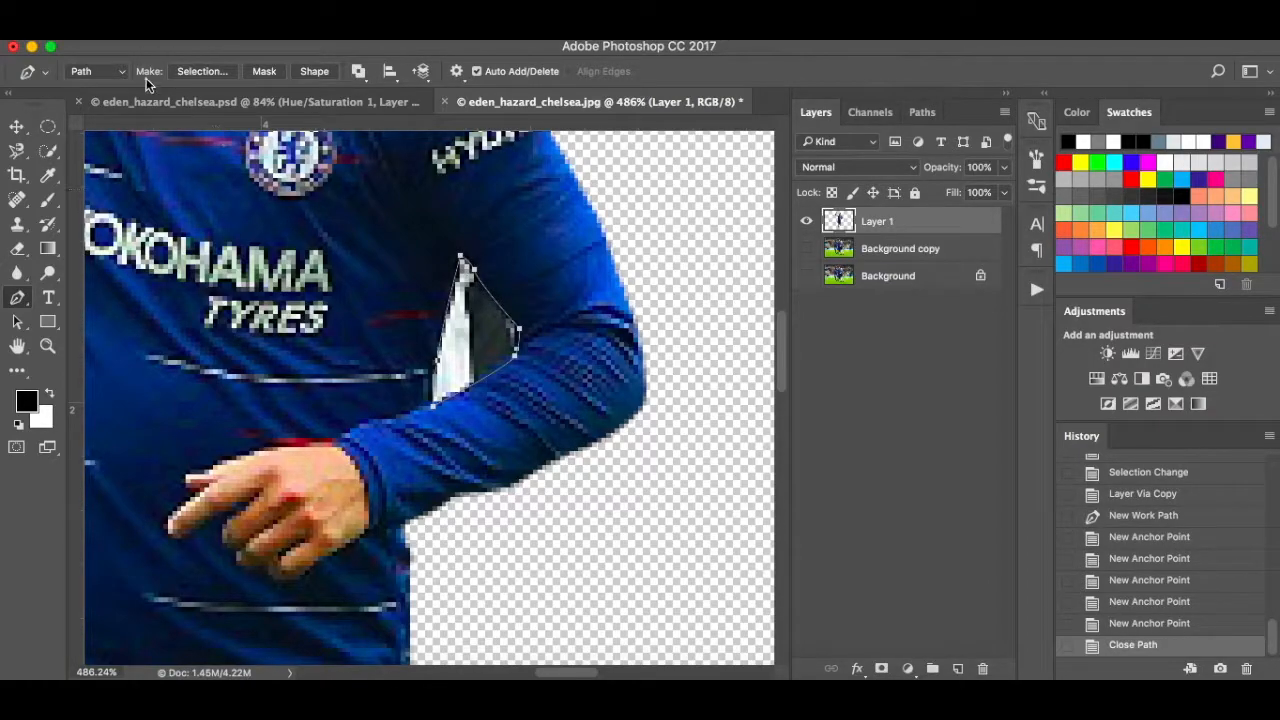
- Convert the gap path to a selection with 0 px feather, delete its contents from Layer 1, and deselect
{"action": "left_click", "coordinate": [190, 72]}
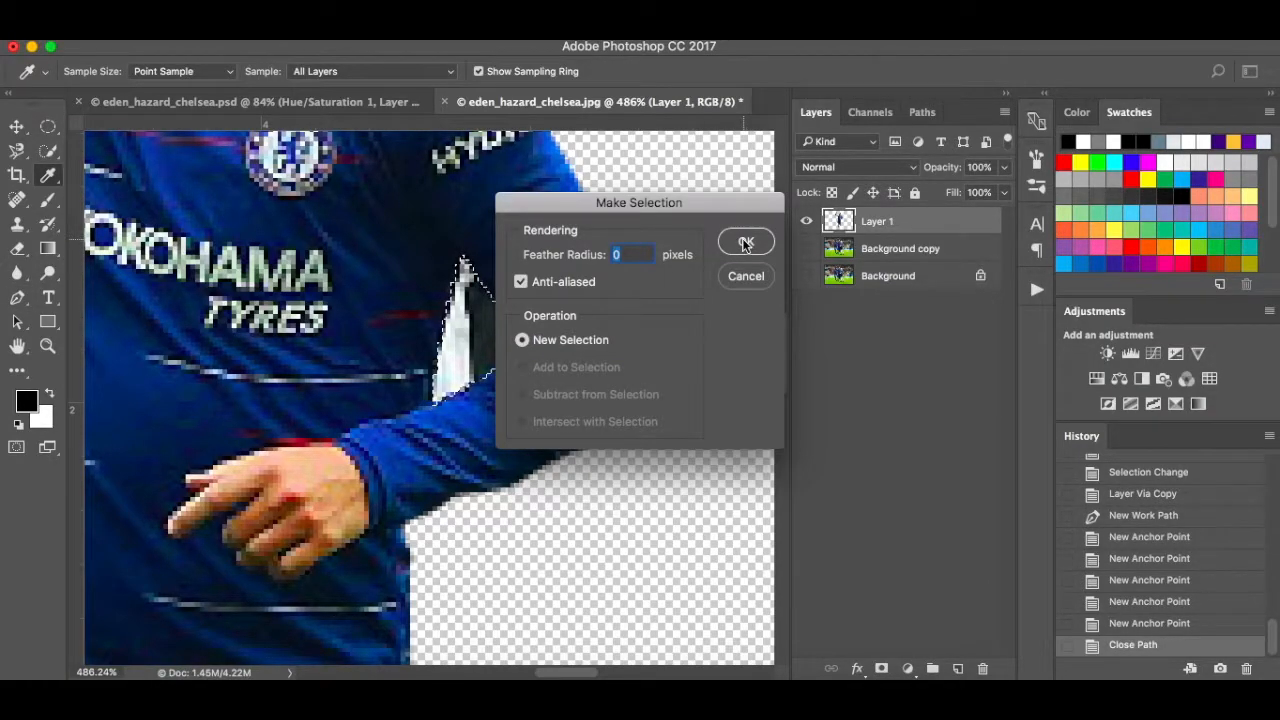
{"action": "left_click", "coordinate": [745, 239]}
{"action": "key", "text": "Delete"}
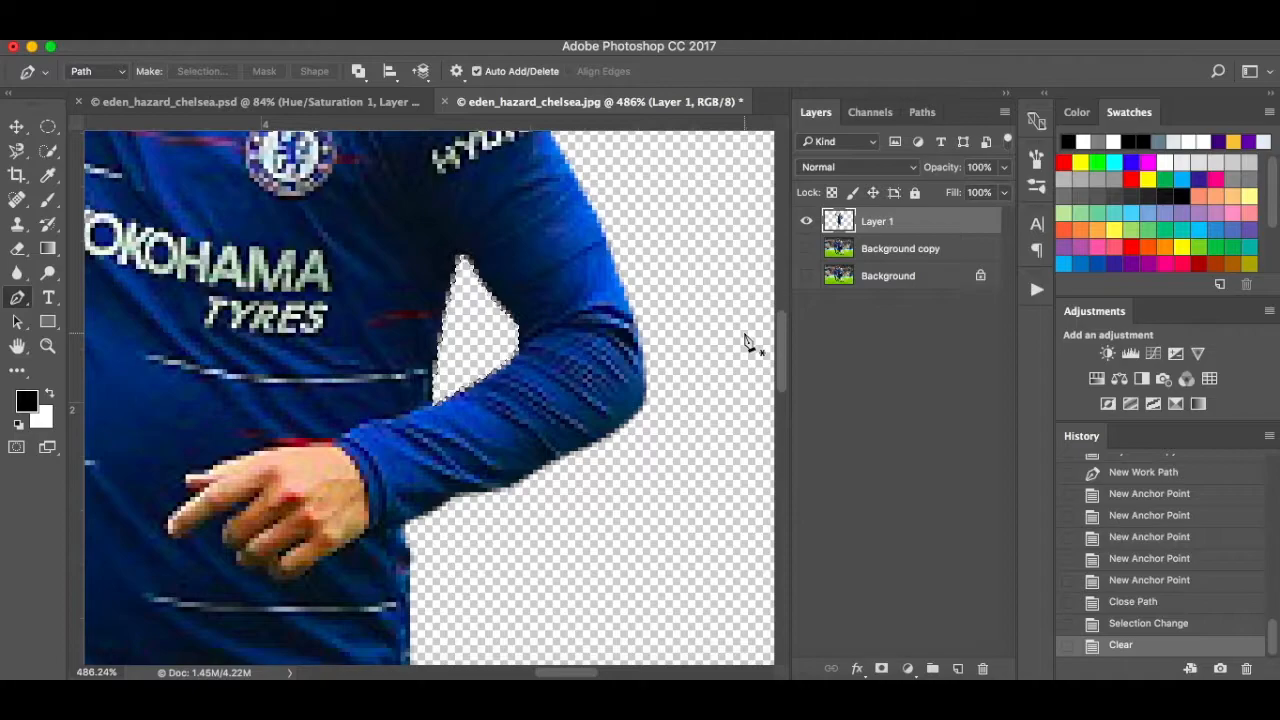
{"action": "key", "text": "ctrl+d"}
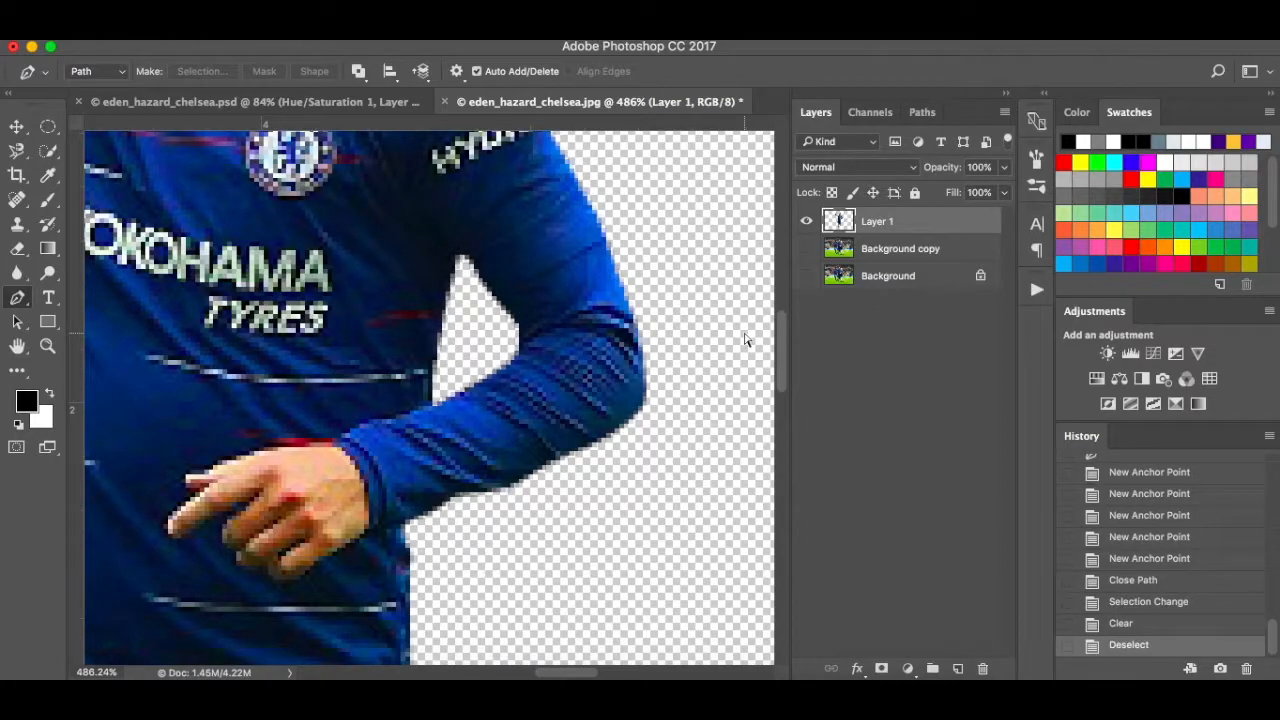
- Show both background layers and hide them again to compare the cutout with the original photo
{"action": "key", "text": "ctrl+0"}
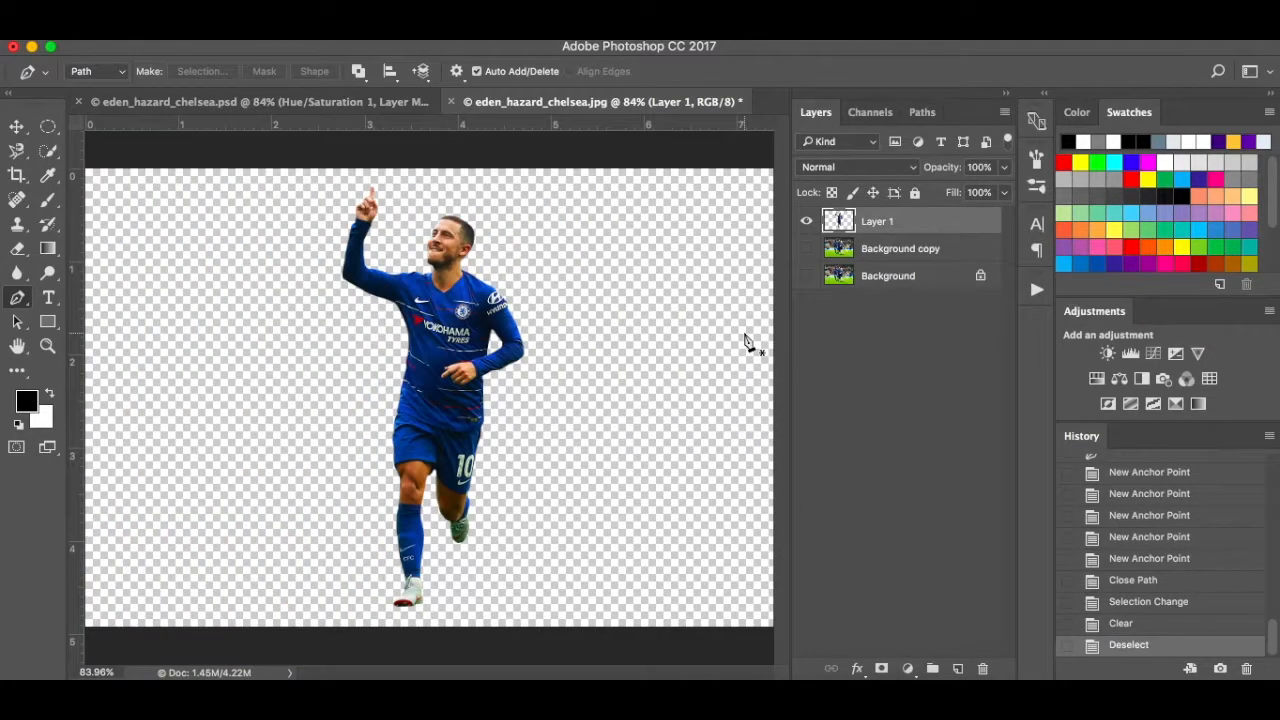
{"action": "left_click", "coordinate": [808, 277]}
{"action": "left_click", "coordinate": [808, 250]}
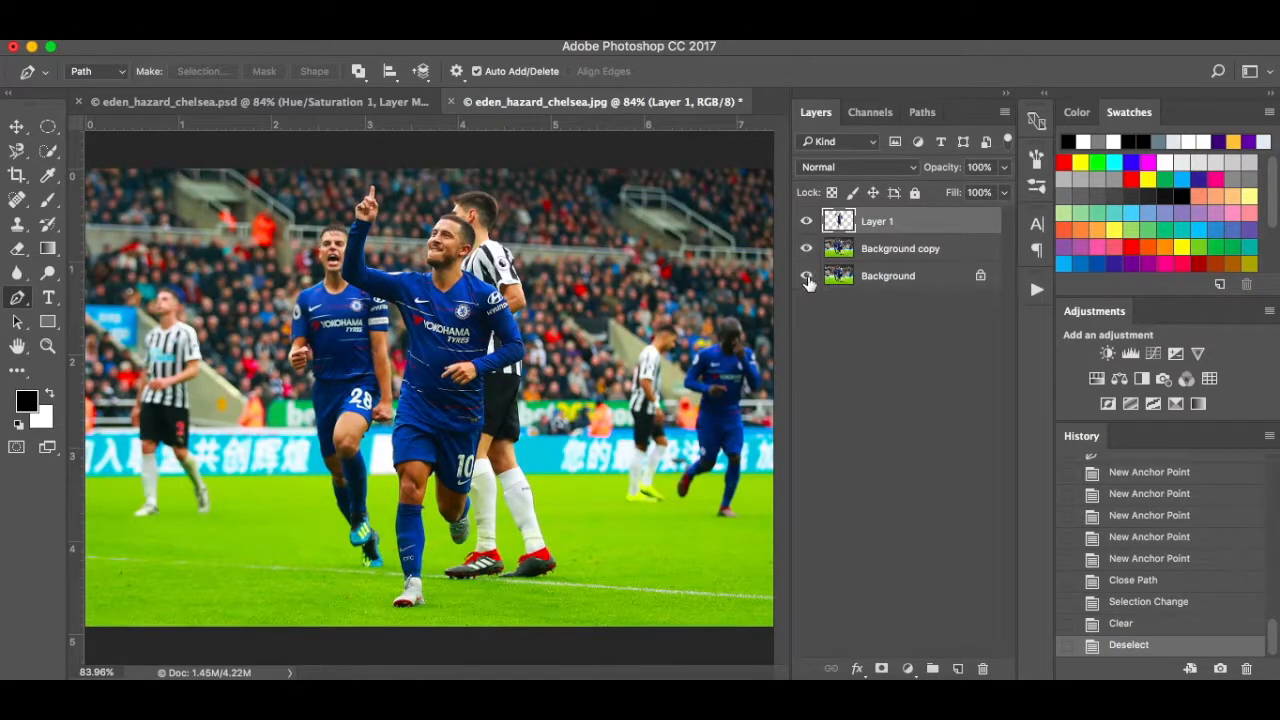
{"action": "left_click", "coordinate": [808, 278]}
{"action": "left_click", "coordinate": [808, 250]}
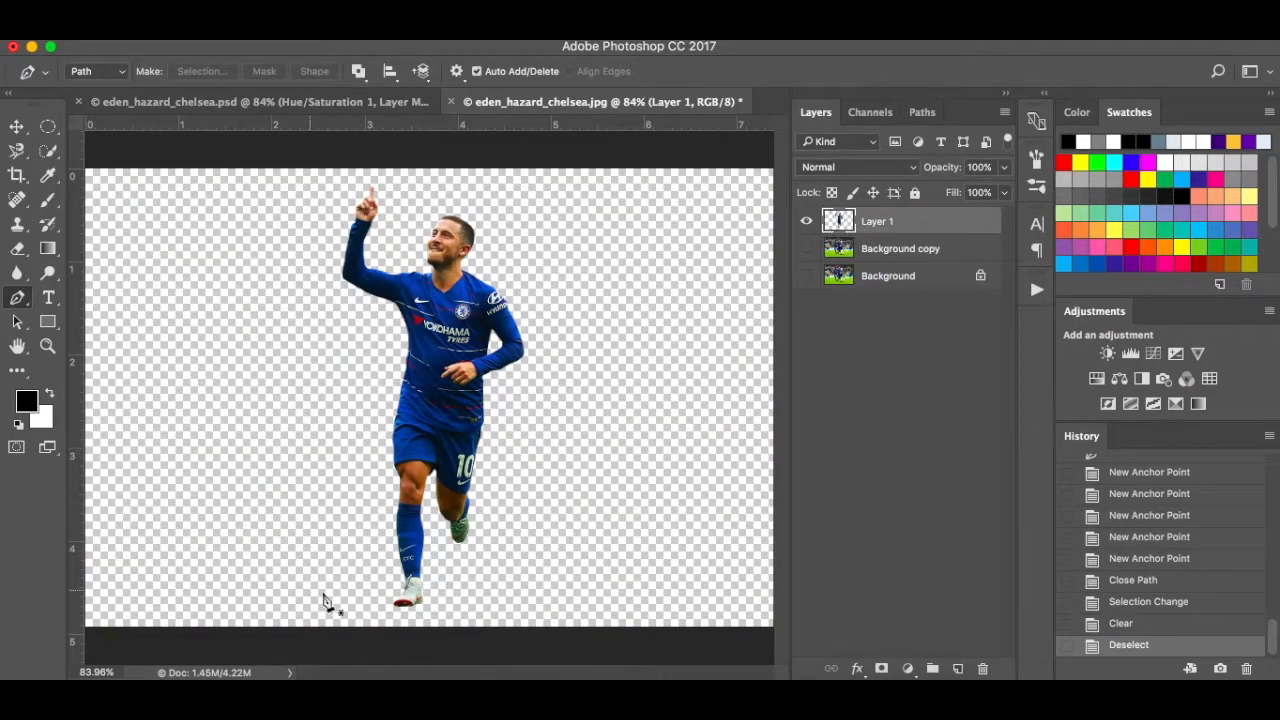
- Add a layer mask to Layer 1 for refining the edges of the standing boot
{"action": "scroll", "coordinate": [400, 604], "scroll_direction": "up", "scroll_amount": 10}
{"action": "scroll", "coordinate": [400, 602], "scroll_direction": "down", "scroll_amount": 10}
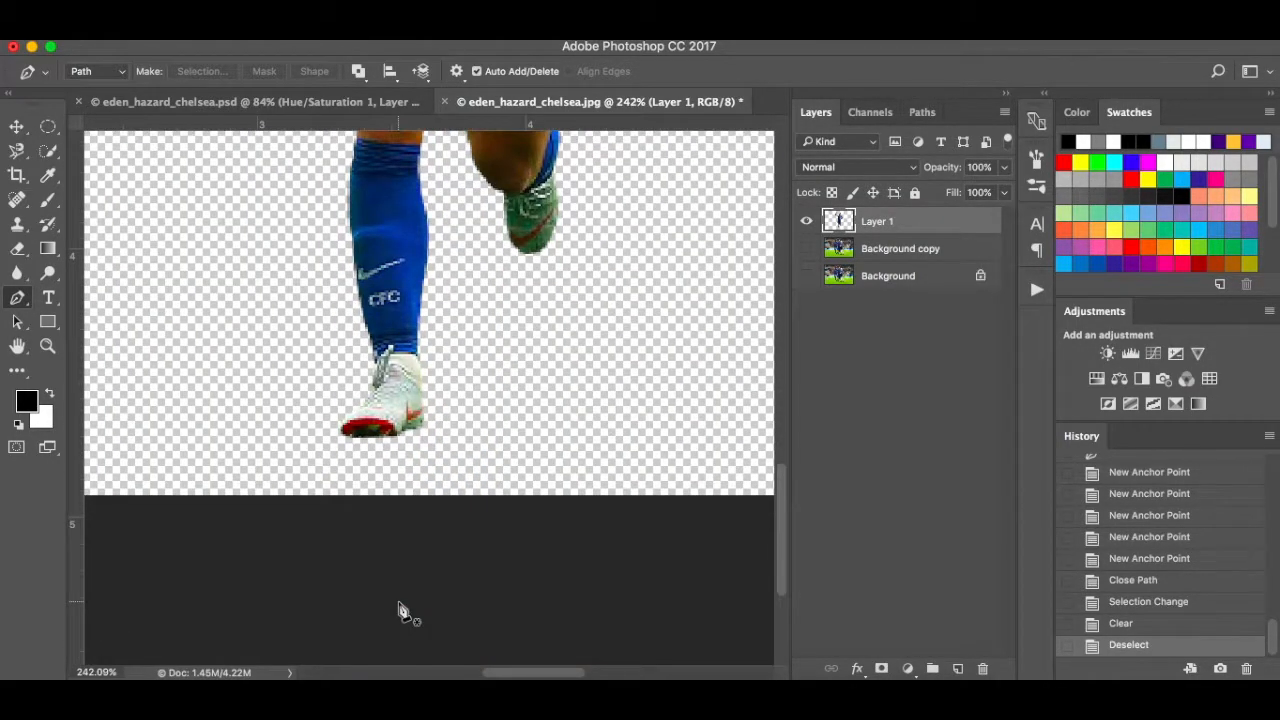
{"action": "scroll", "coordinate": [394, 514], "scroll_direction": "up", "scroll_amount": 3}
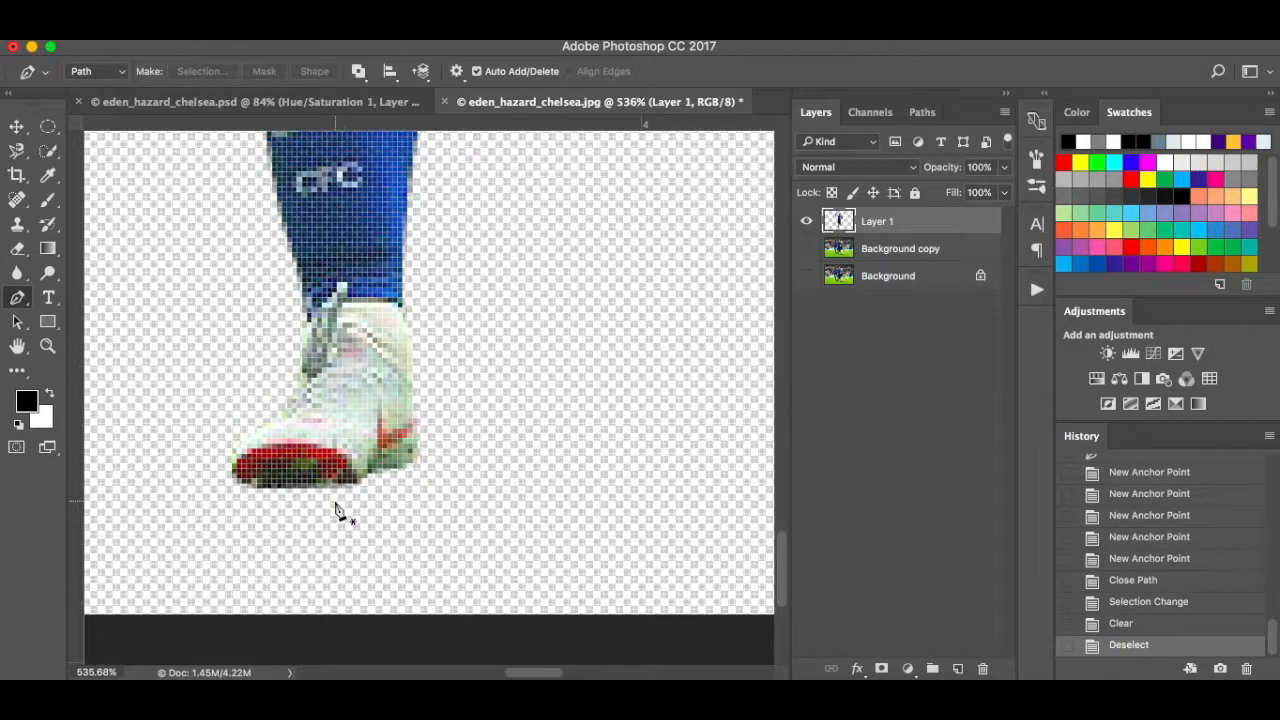
{"action": "scroll", "coordinate": [338, 512], "scroll_direction": "up", "scroll_amount": 2}
{"action": "scroll", "coordinate": [340, 510], "scroll_direction": "down", "scroll_amount": 1}
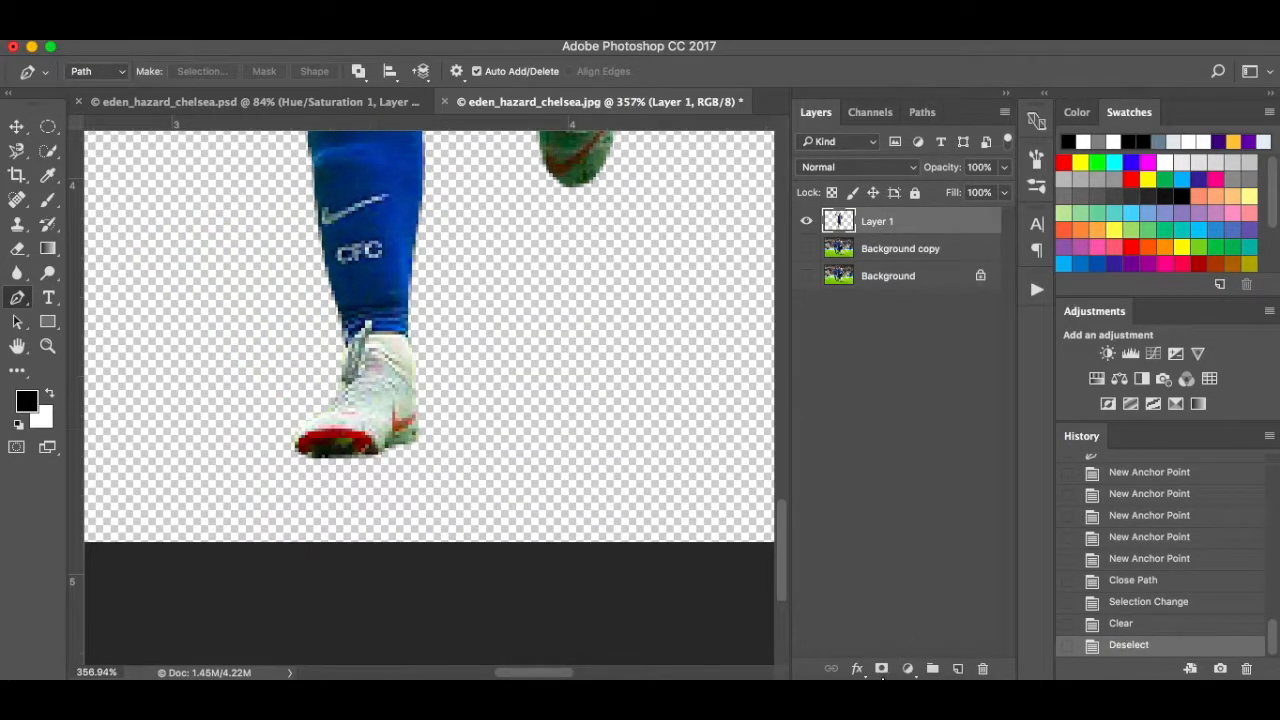
{"action": "left_click", "coordinate": [882, 670]}
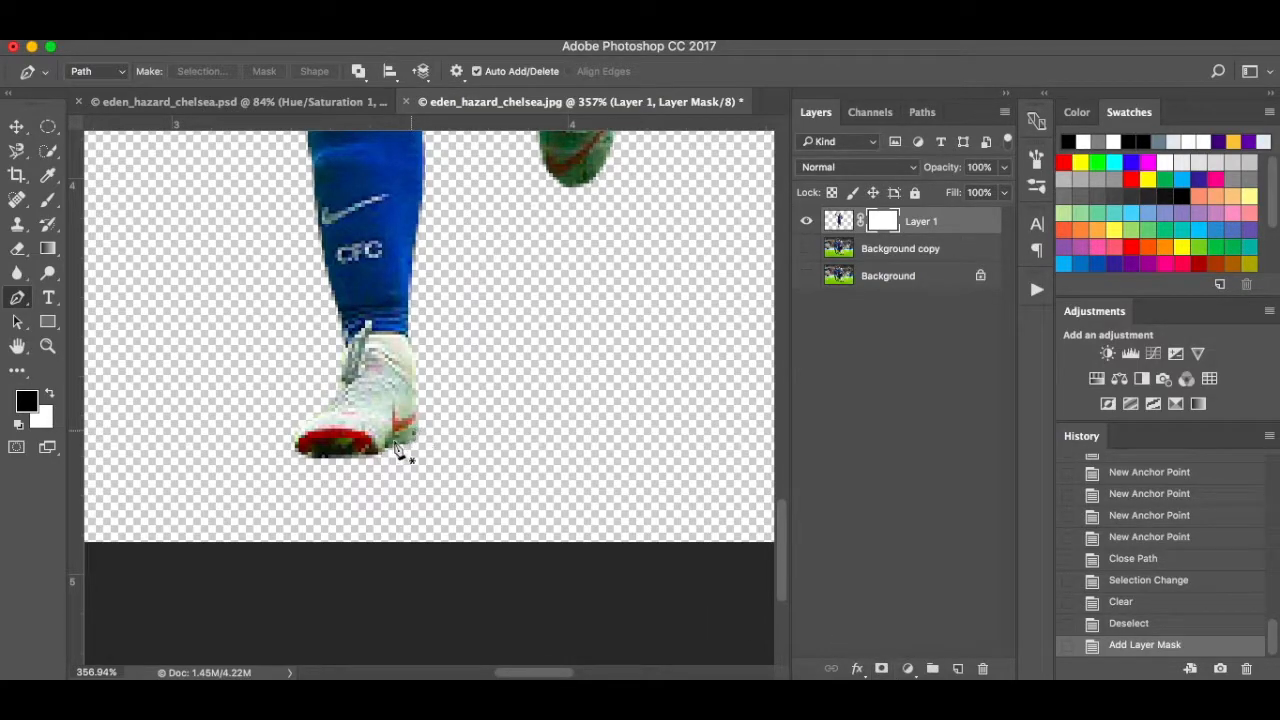
- Set up a soft round brush at 9 px size, 0% hardness and 10% flow for painting on Layer 1's mask
{"action": "key", "text": "b"}
{"action": "key", "text": "bracketleft"}
{"action": "key", "text": "bracketleft"}
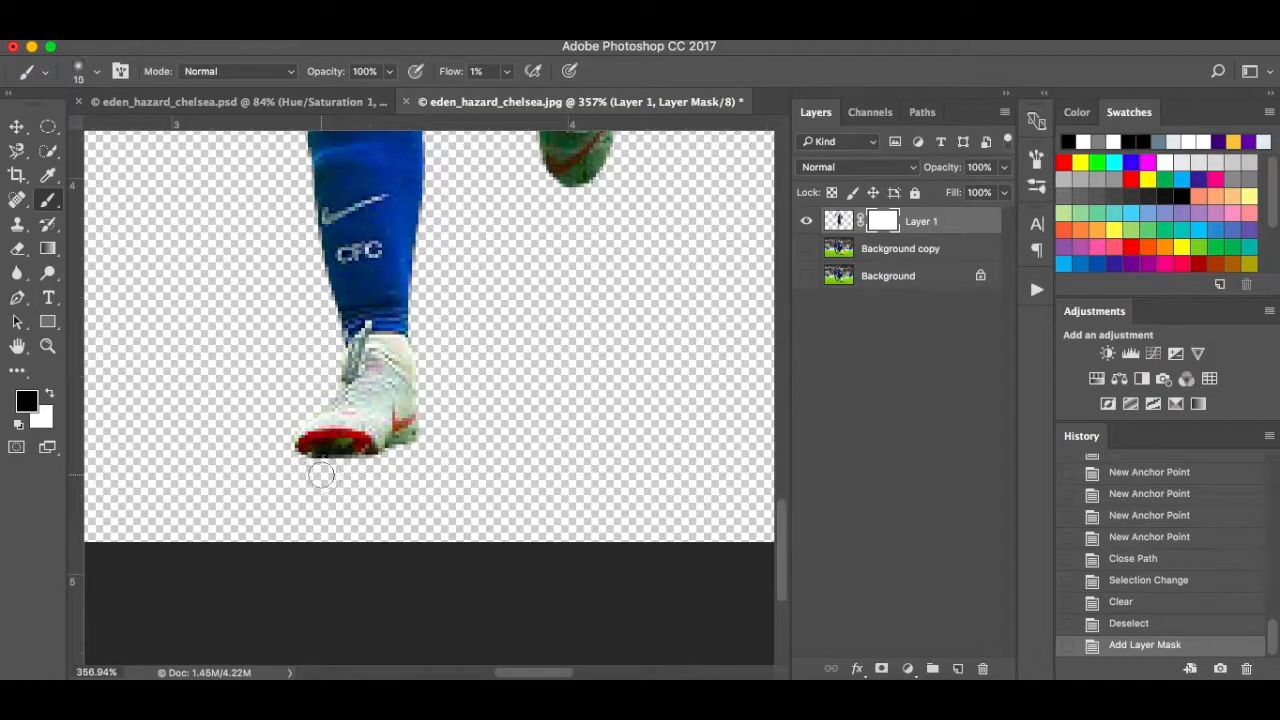
{"action": "right_click", "coordinate": [320, 473]}
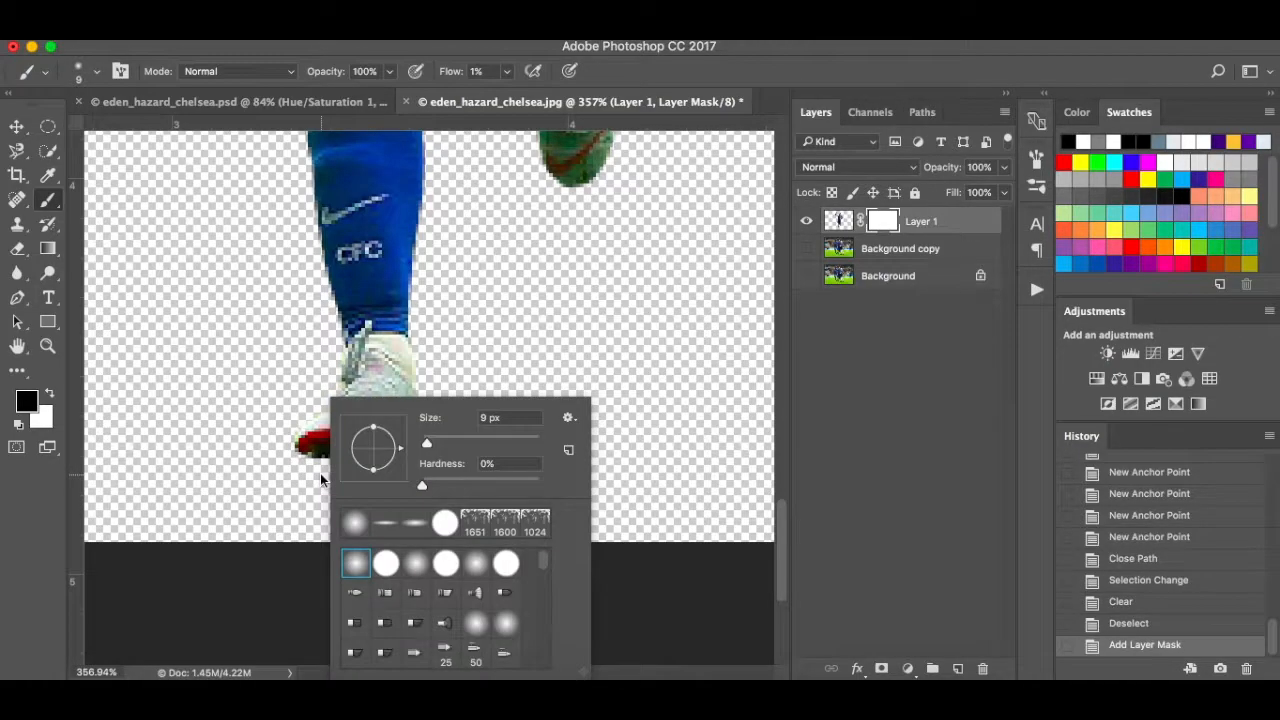
{"action": "left_click", "coordinate": [358, 567]}
{"action": "left_click", "coordinate": [307, 484]}
{"action": "left_click", "coordinate": [509, 71]}
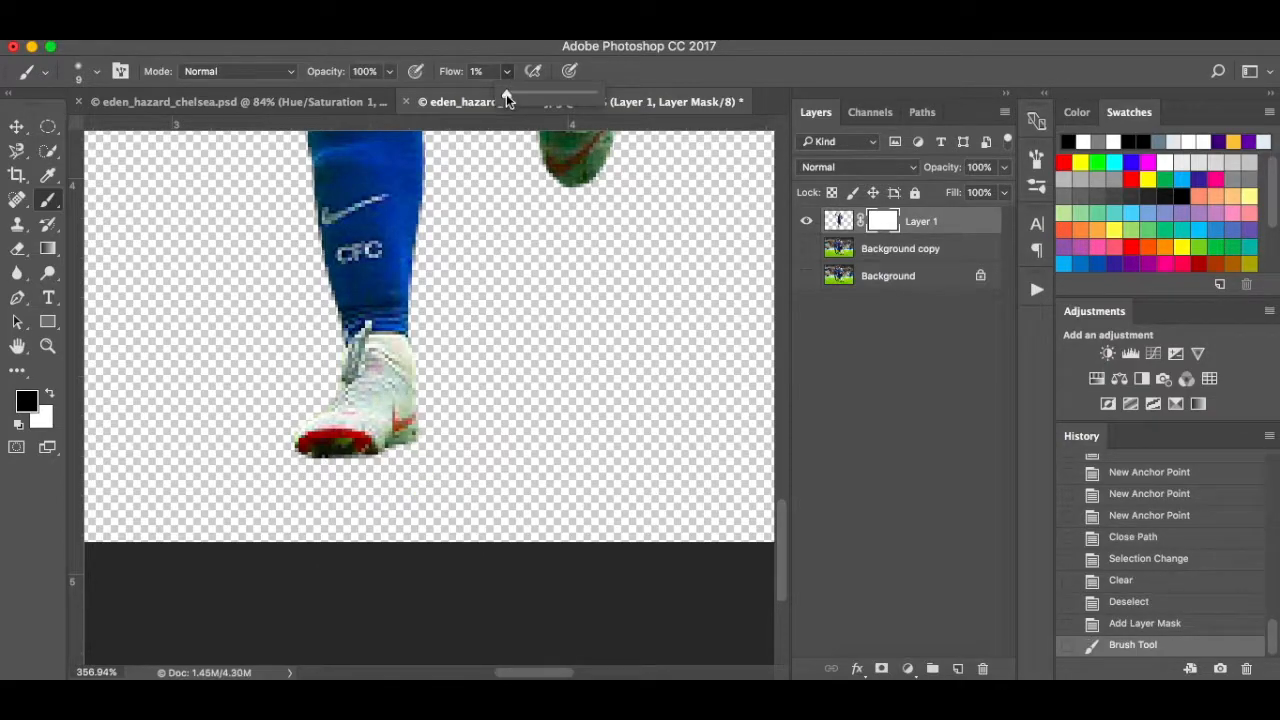
{"action": "left_click_drag", "start_coordinate": [512, 92], "coordinate": [514, 95]}
{"action": "left_click", "coordinate": [321, 472]}
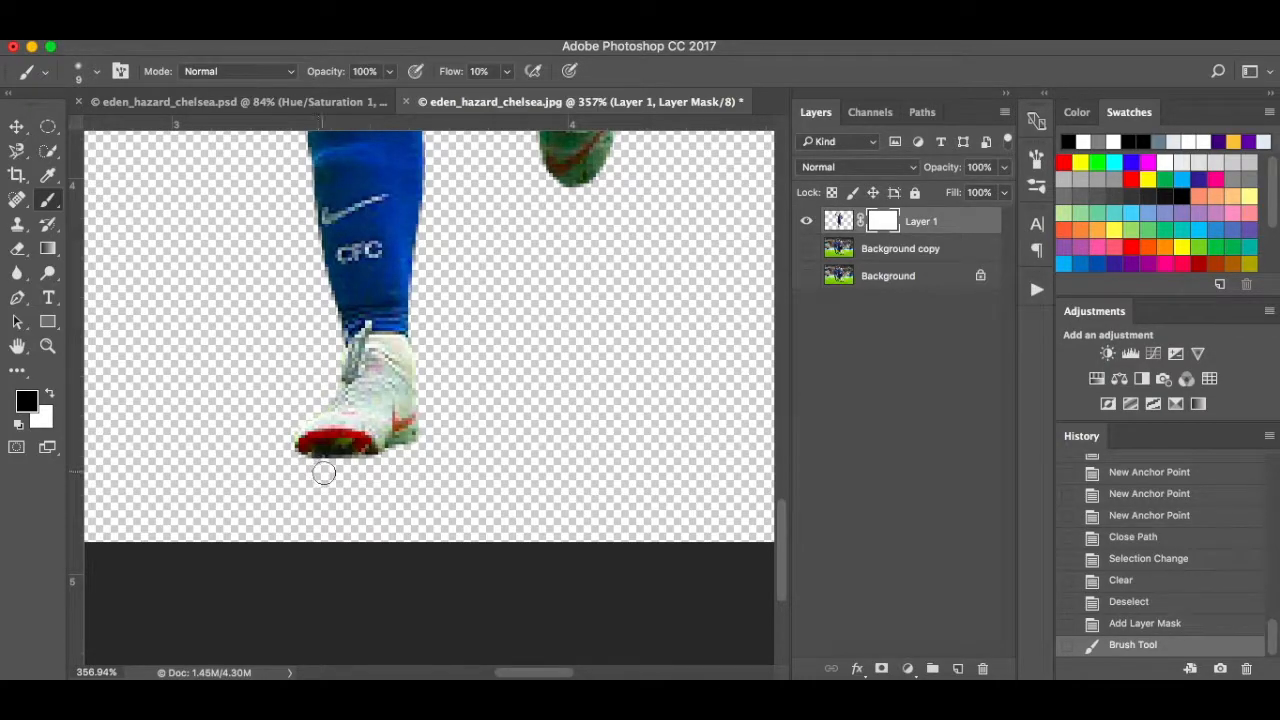
- Reduce the brush to 3 px and paint black on Layer 1's mask along the underside of the standing boot to soften it
{"action": "key", "text": "bracketleft"}
{"action": "key", "text": "bracketleft"}
{"action": "key", "text": "bracketleft"}
{"action": "key", "text": "bracketleft"}
{"action": "key", "text": "bracketleft"}
{"action": "key", "text": "bracketleft"}
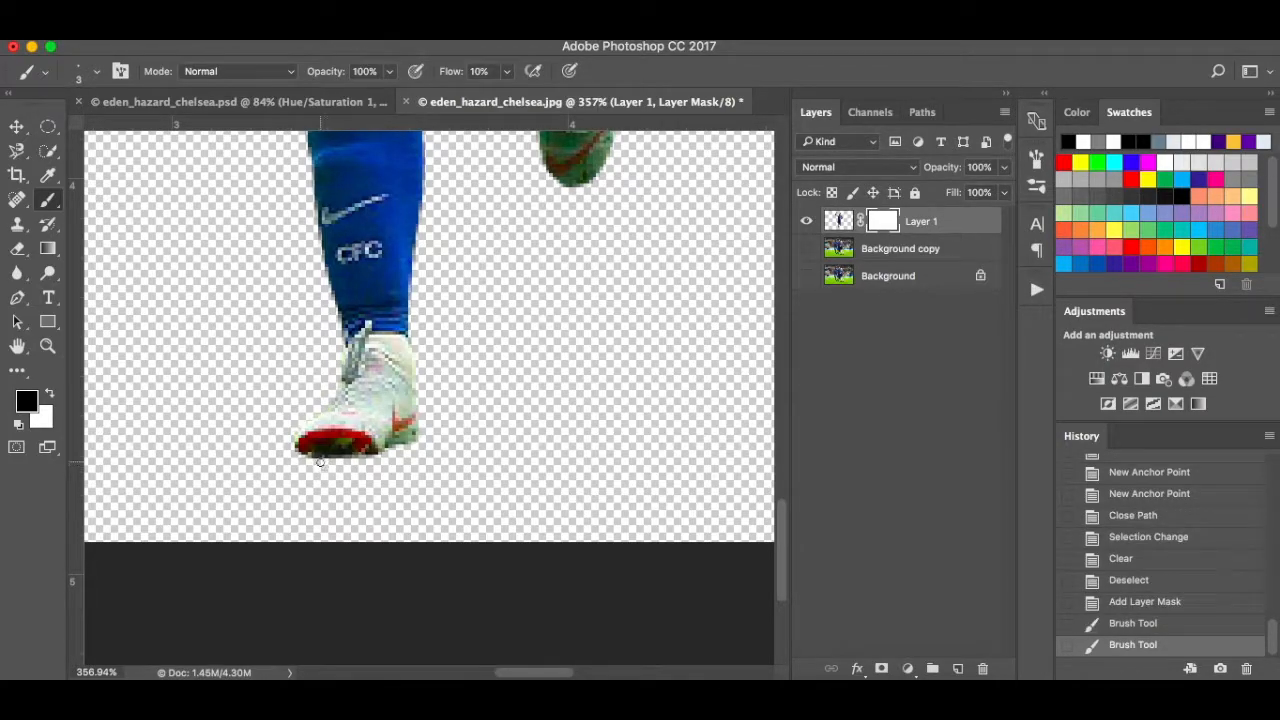
{"action": "mouse_move", "coordinate": [341, 458]}
{"action": "left_mouse_down"}
{"action": "mouse_move", "coordinate": [307, 461]}
{"action": "mouse_move", "coordinate": [366, 460]}
{"action": "mouse_move", "coordinate": [416, 438]}
{"action": "mouse_move", "coordinate": [297, 461]}
{"action": "left_mouse_up"}
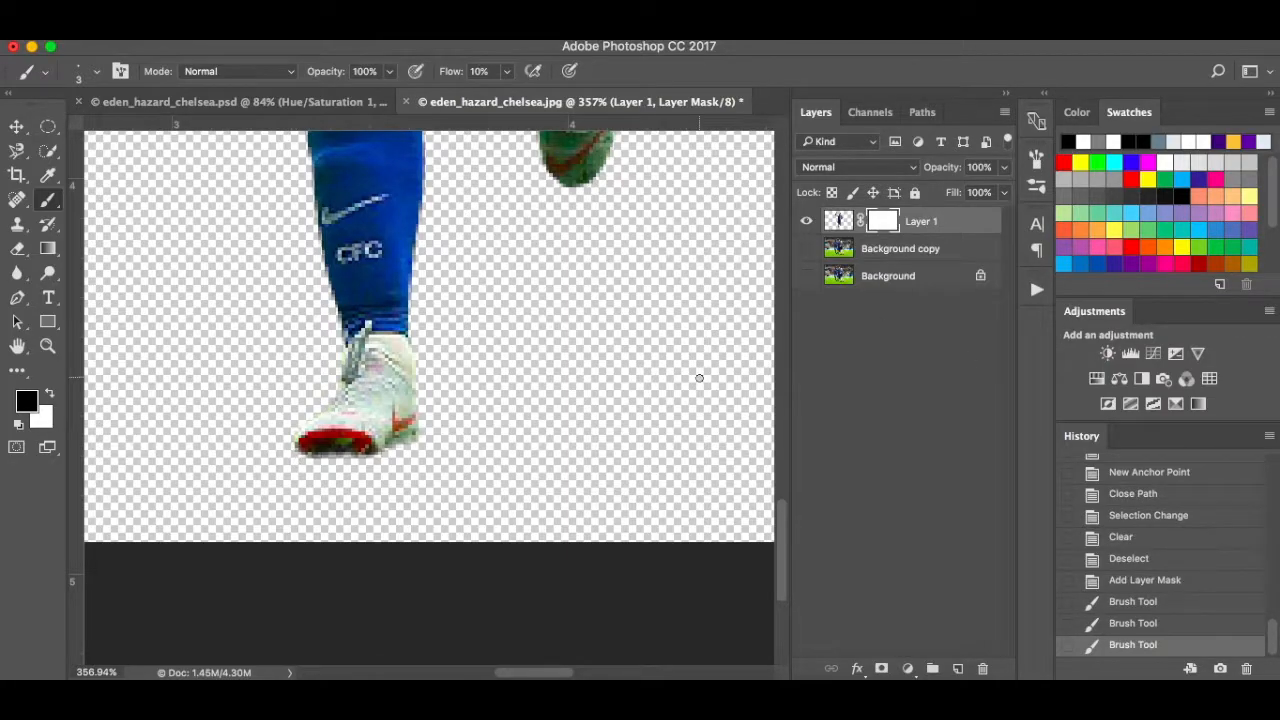
{"action": "key", "text": "super+0"}
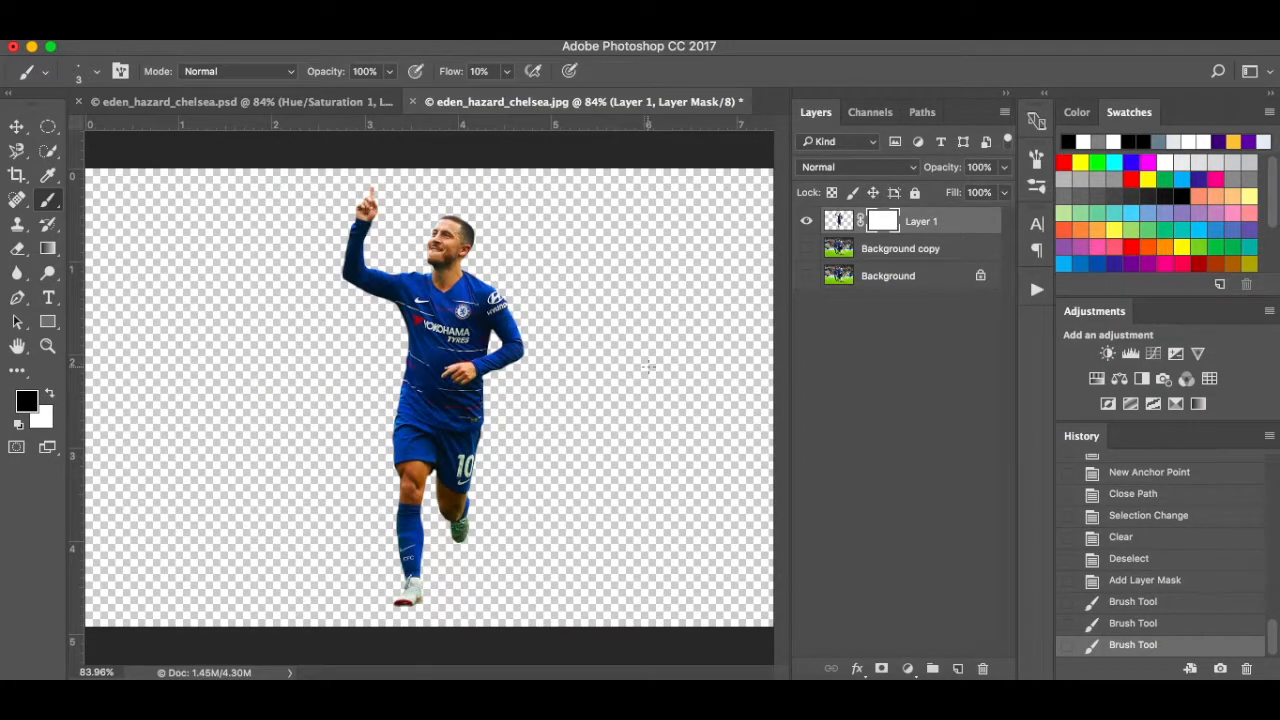
- Show Background copy, hide Layer 1, and make Background copy the active layer for drawing with the Rectangle tool
{"action": "key", "text": "v"}
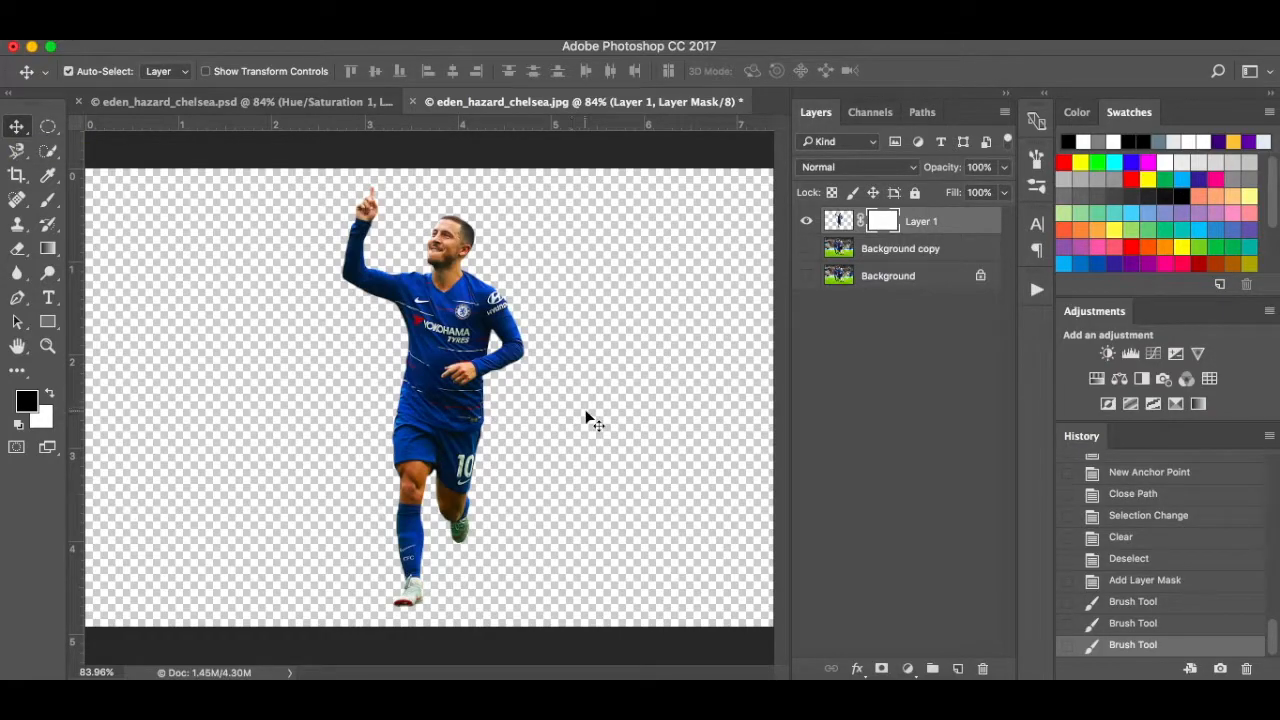
{"action": "left_click", "coordinate": [806, 248]}
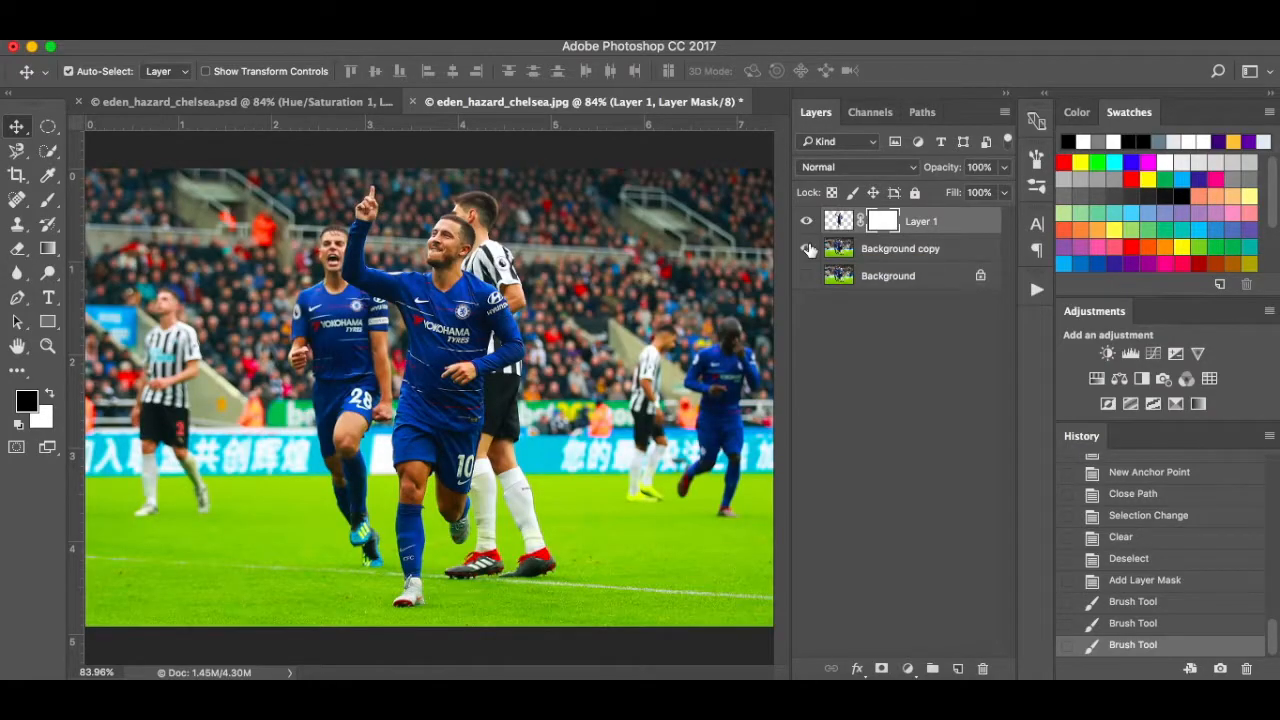
{"action": "left_click", "coordinate": [808, 222]}
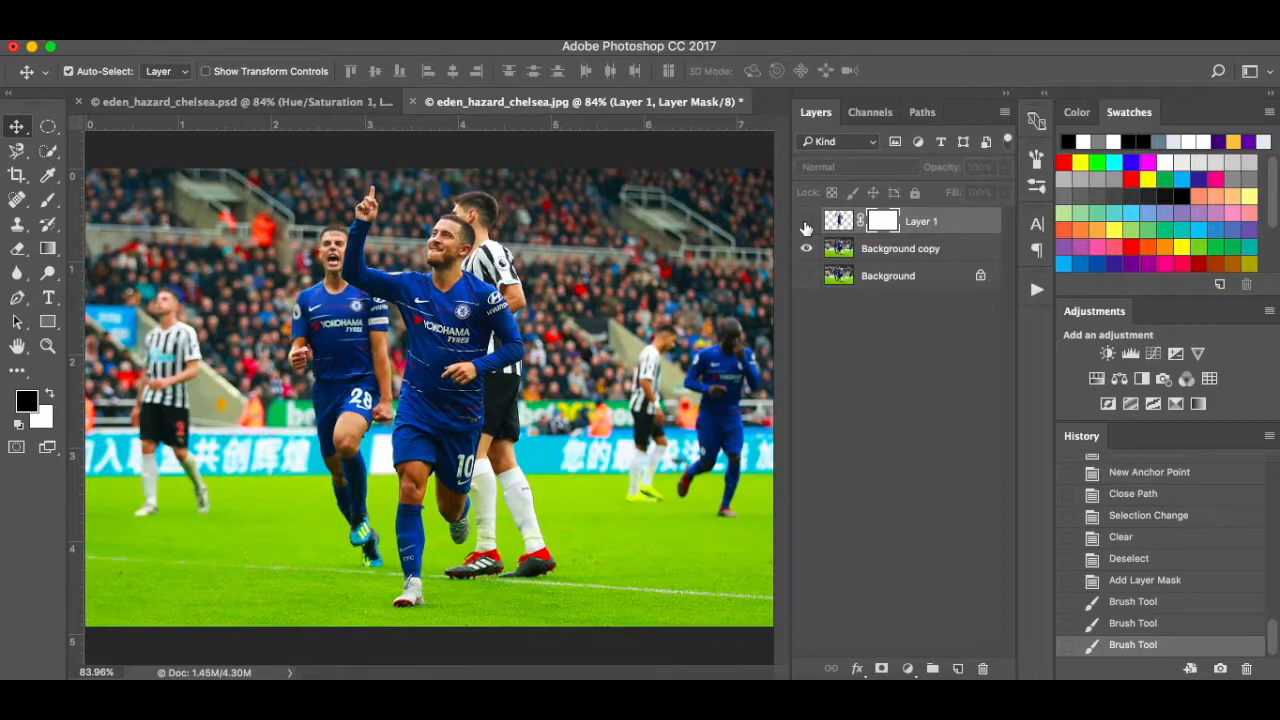
{"action": "left_click", "coordinate": [936, 253]}
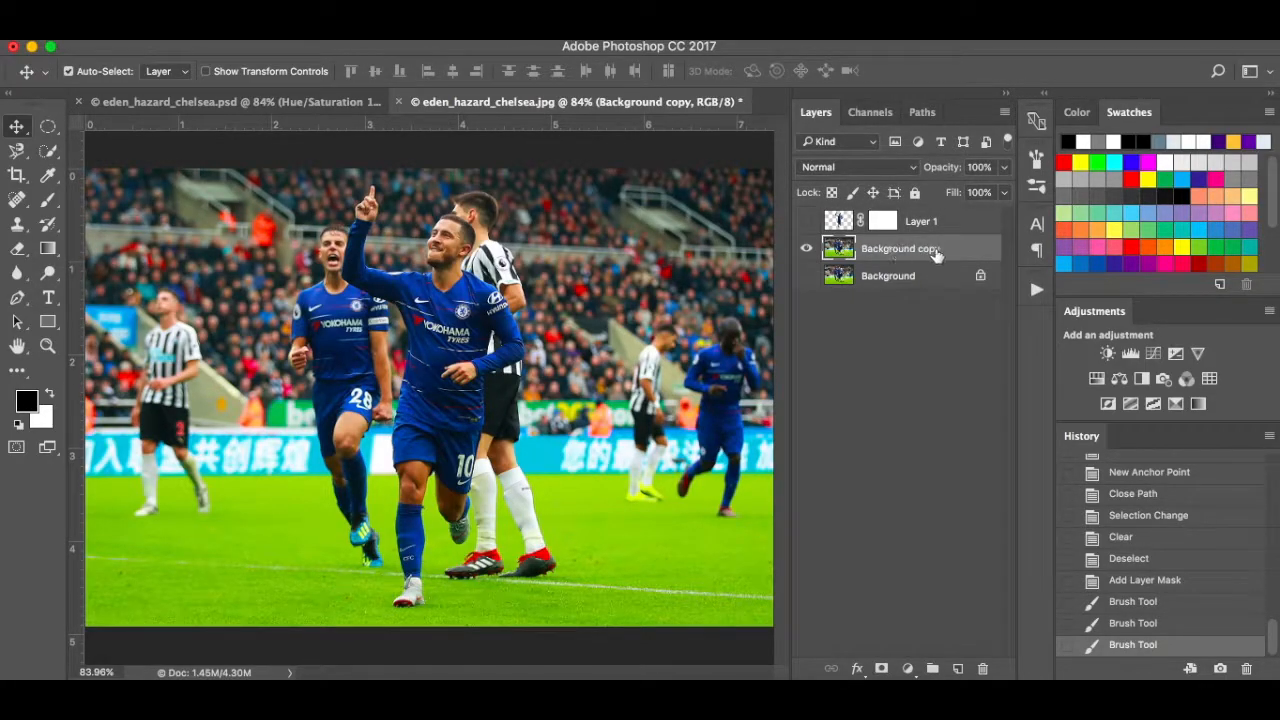
{"action": "left_click", "coordinate": [48, 322]}
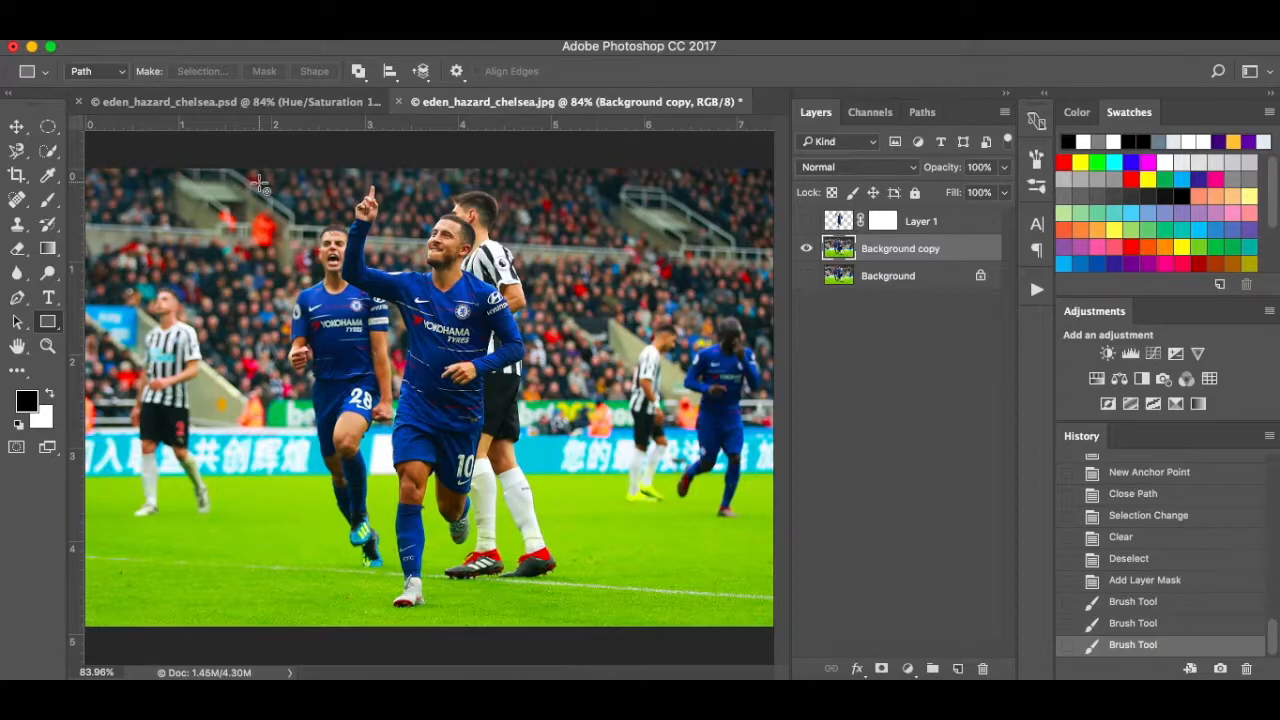
{"action": "left_click_drag", "start_coordinate": [260, 184], "coordinate": [670, 583]}
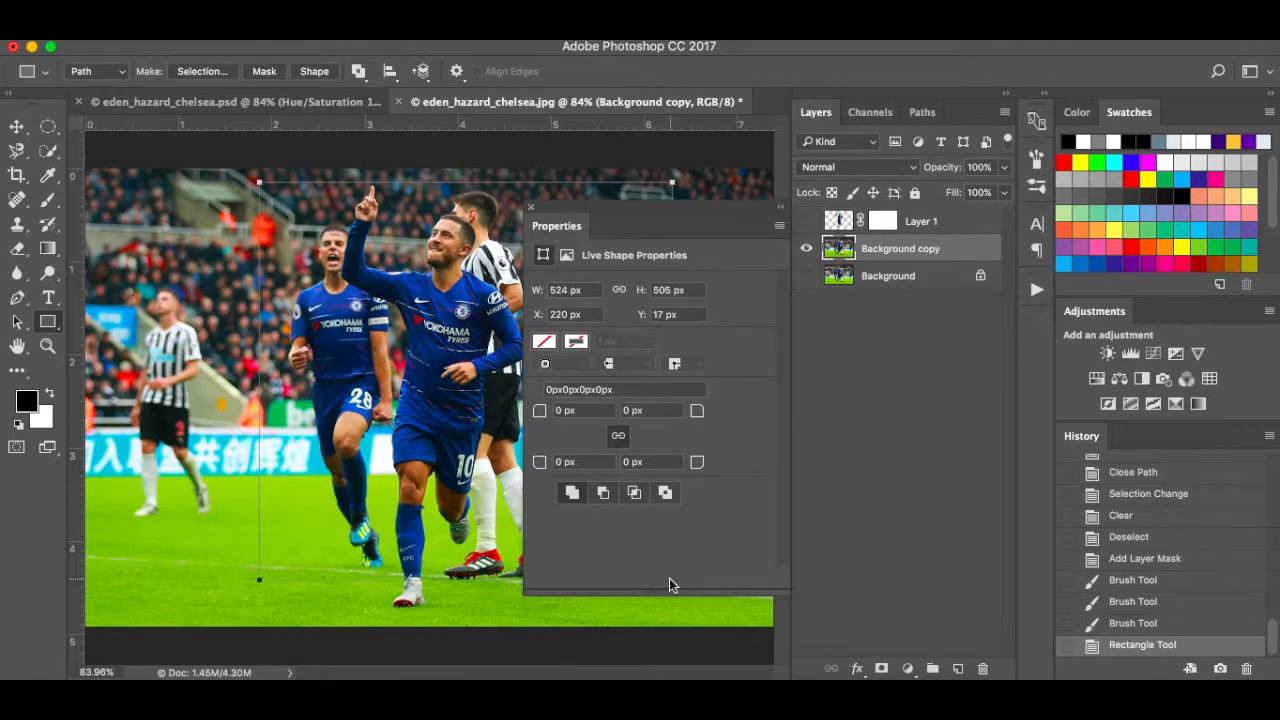
{"action": "key", "text": "super+z"}
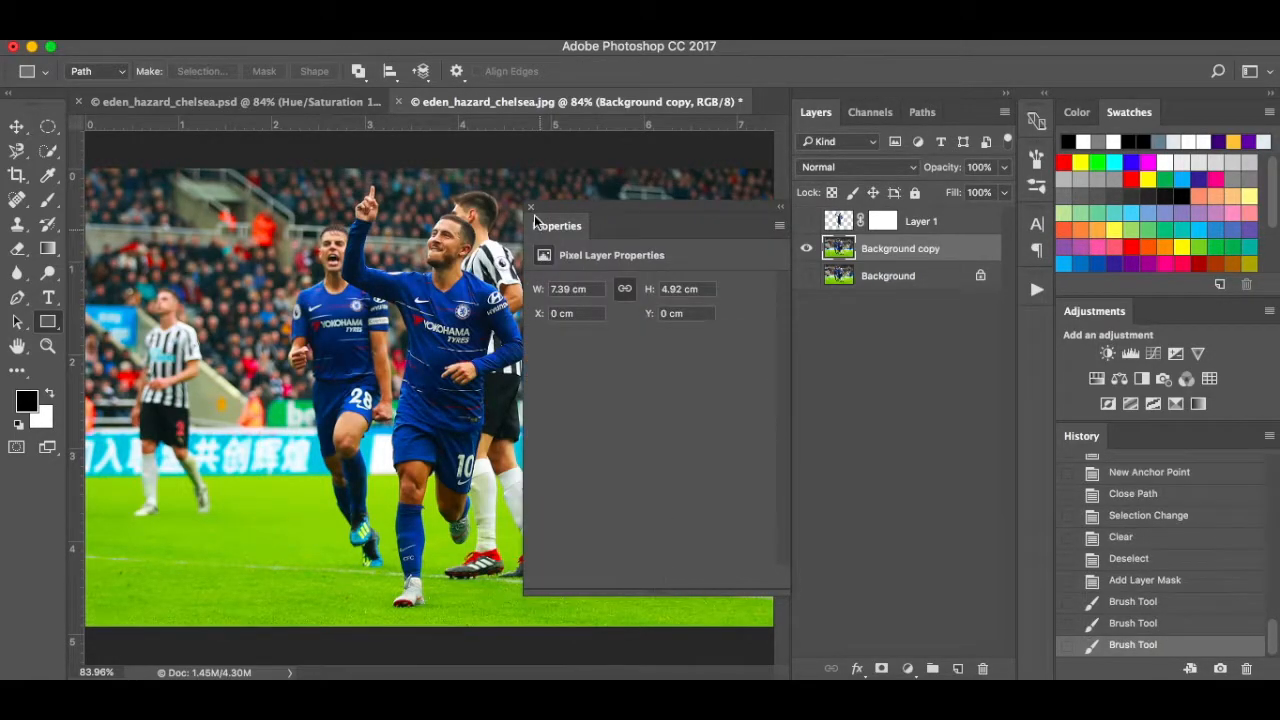
{"action": "left_click", "coordinate": [531, 207]}
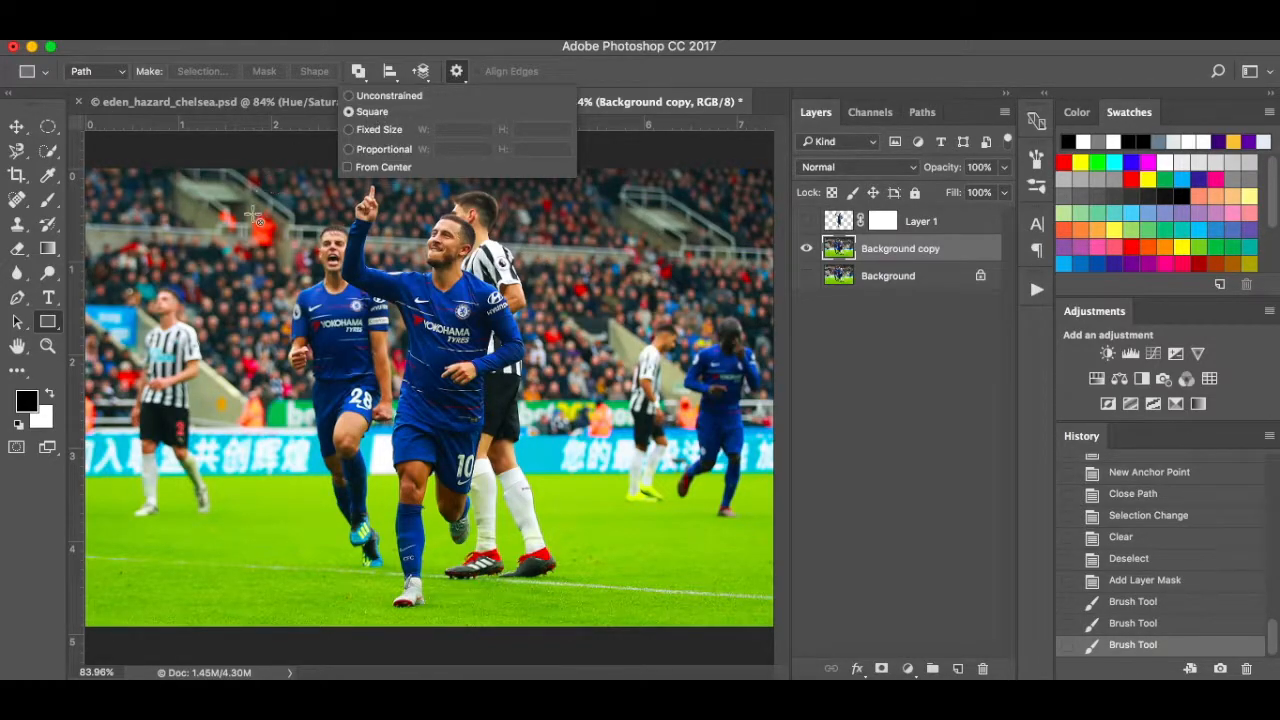
{"action": "left_click_drag", "start_coordinate": [250, 180], "coordinate": [614, 494]}
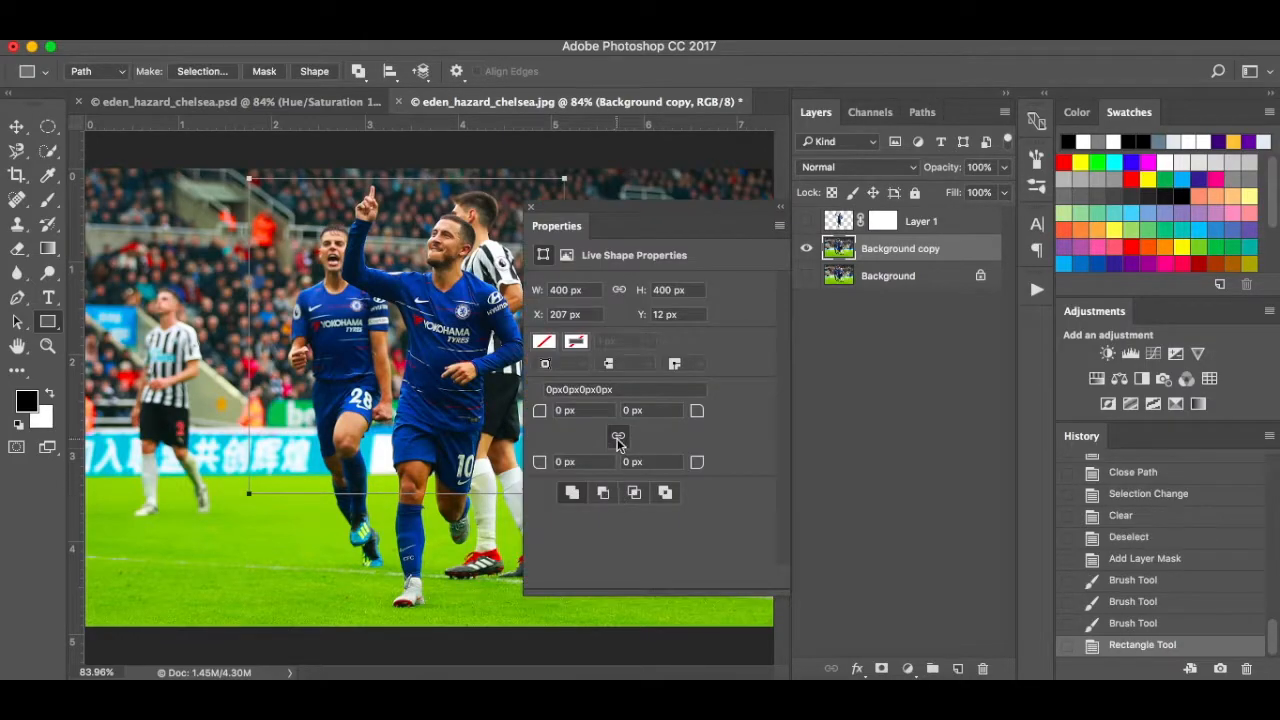
{"action": "left_click", "coordinate": [531, 208]}
{"action": "key", "text": "ctrl+z"}
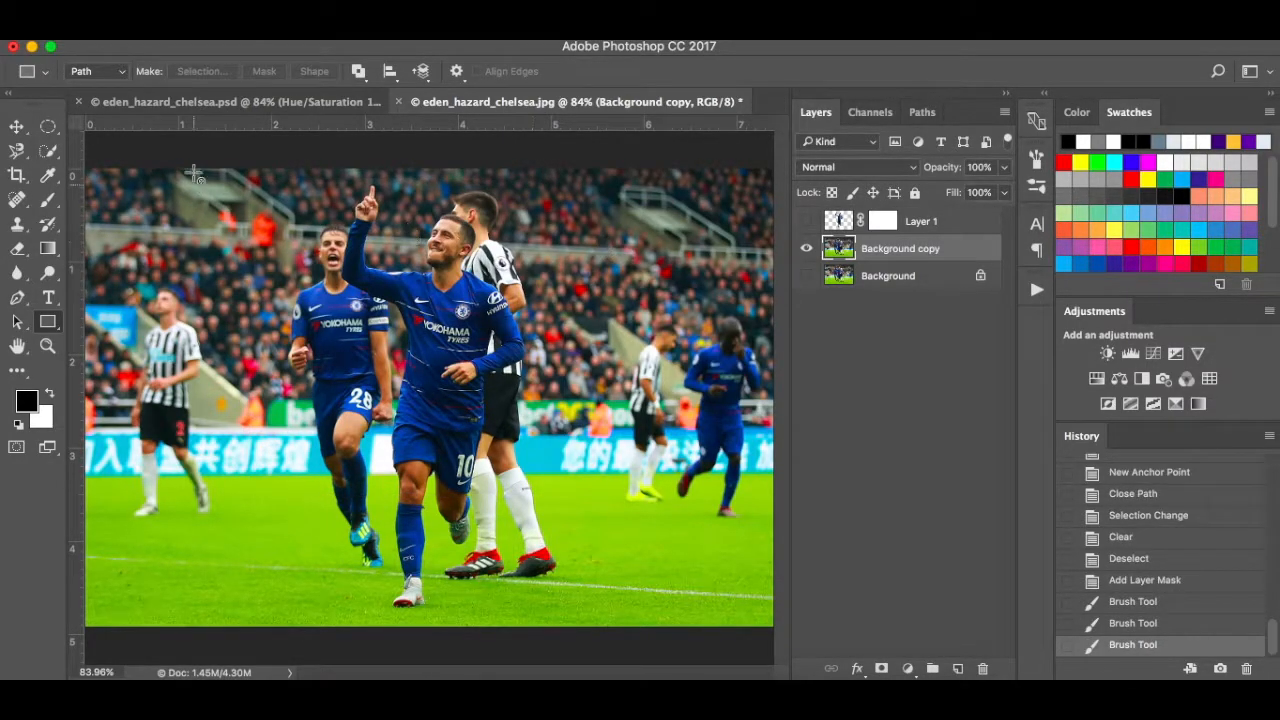
{"action": "left_click", "coordinate": [456, 72]}
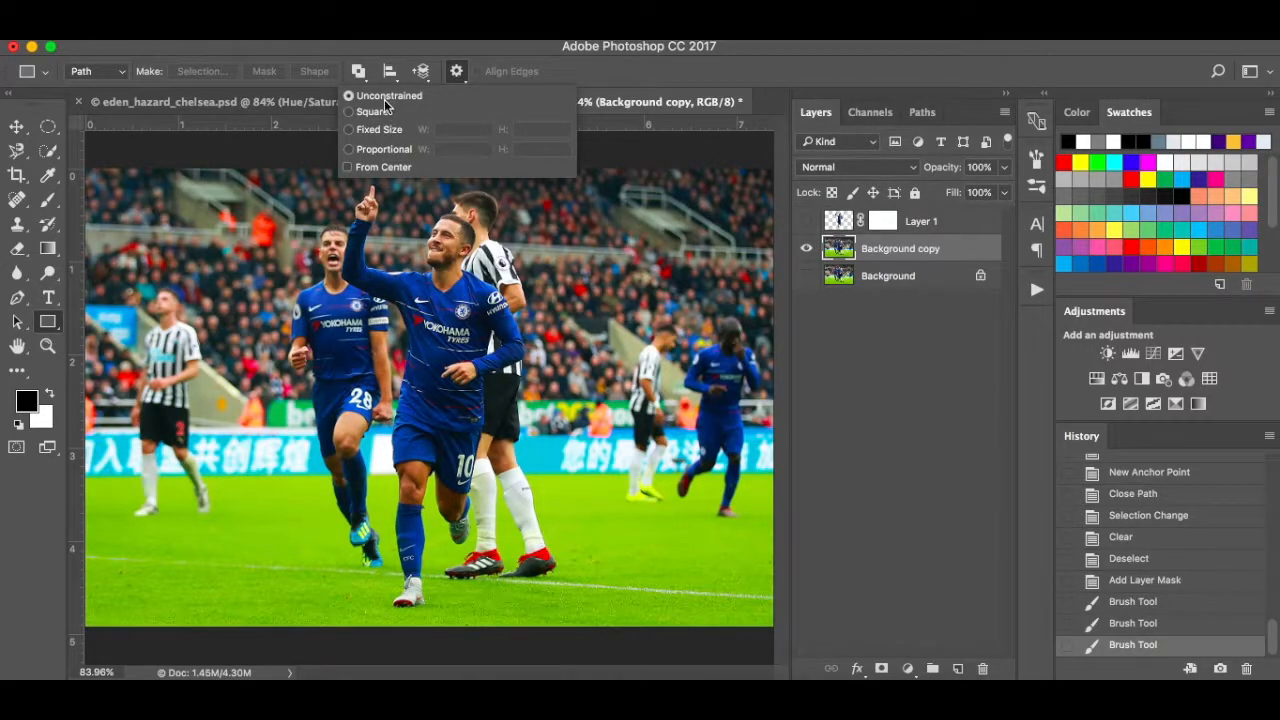
{"action": "left_click_drag", "start_coordinate": [202, 226], "coordinate": [336, 320]}
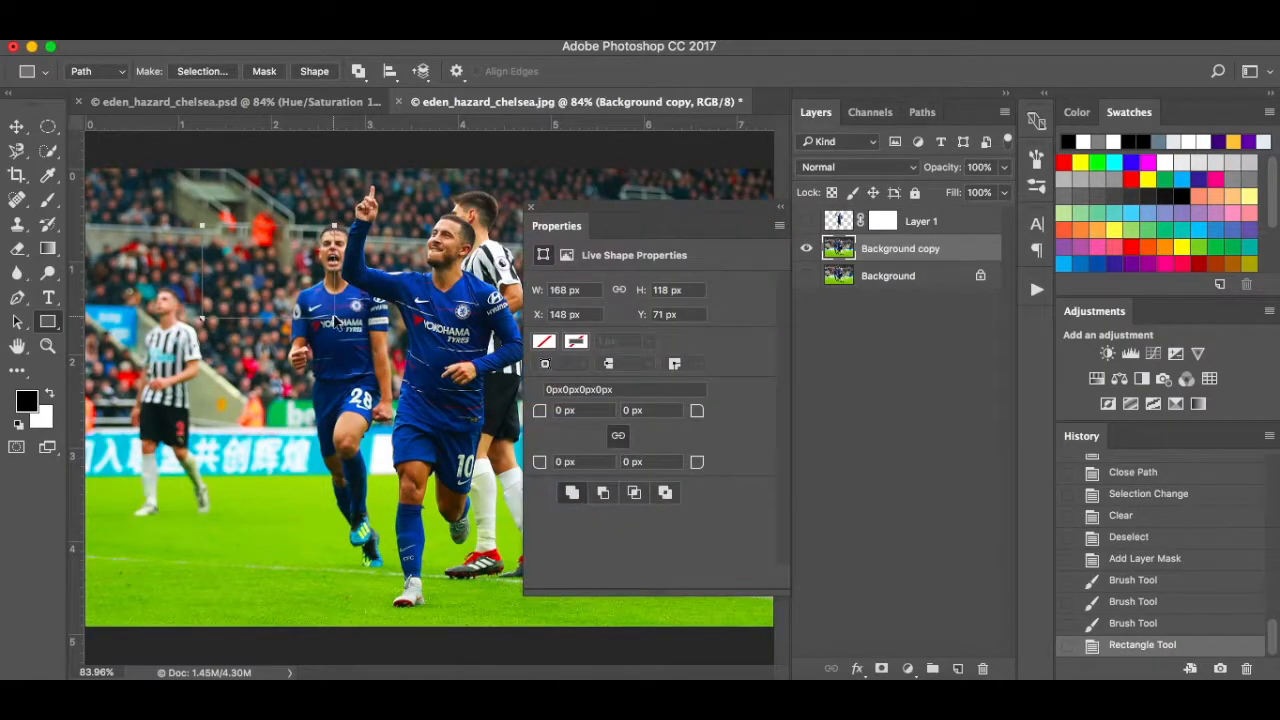
{"action": "key", "text": "super+z"}
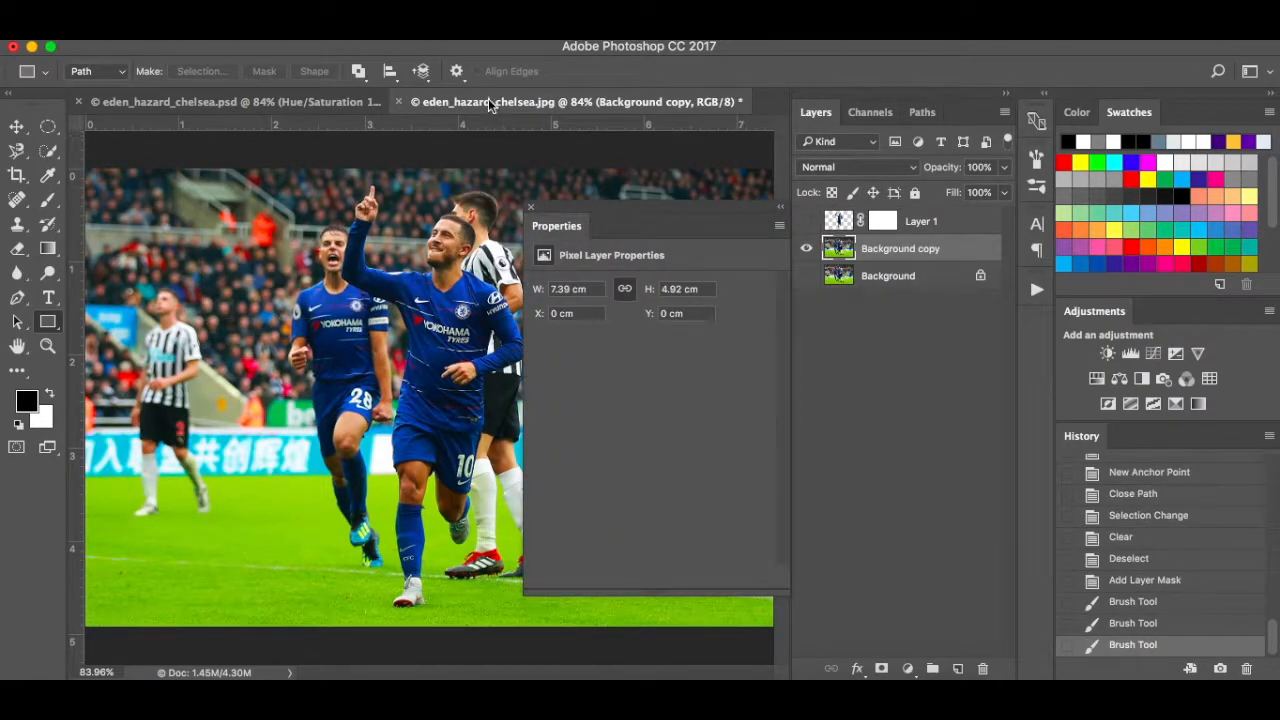
{"action": "left_click", "coordinate": [532, 208]}
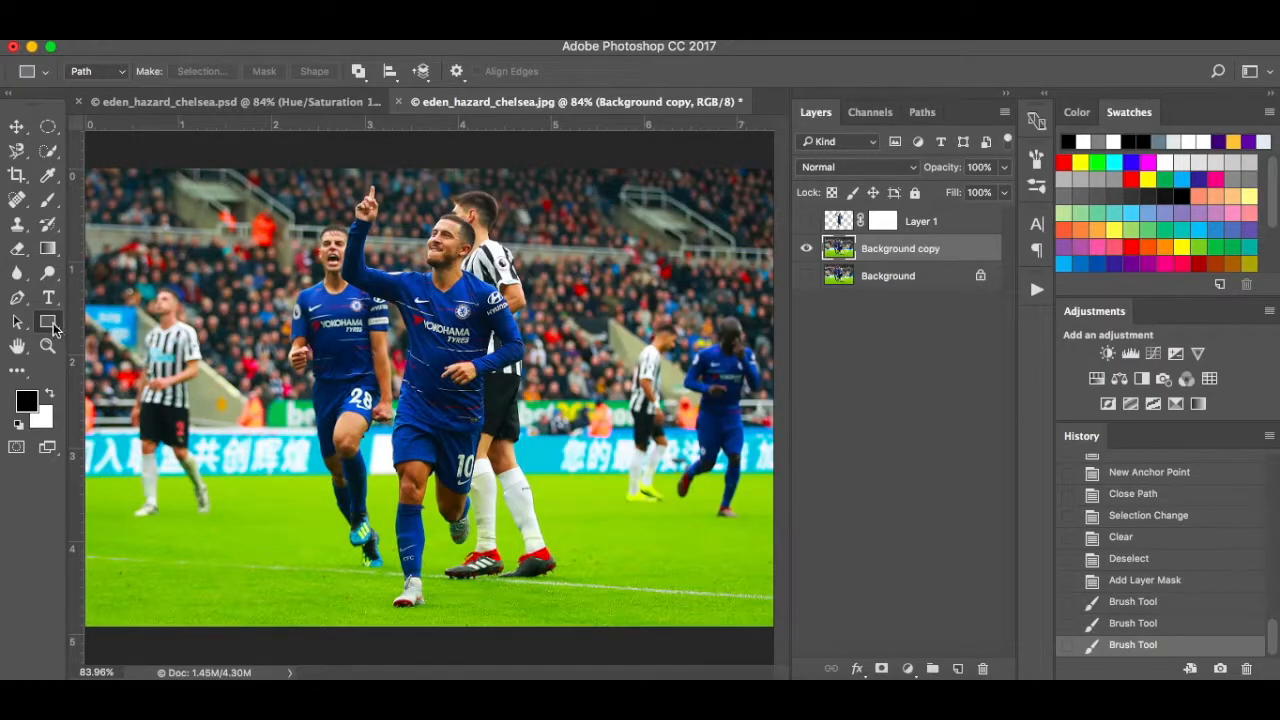
- Constrain the Rectangle tool to Square and draw a square path about 502 px wide around the celebrating footballer
{"action": "left_click", "coordinate": [459, 72]}
{"action": "left_click", "coordinate": [368, 111]}
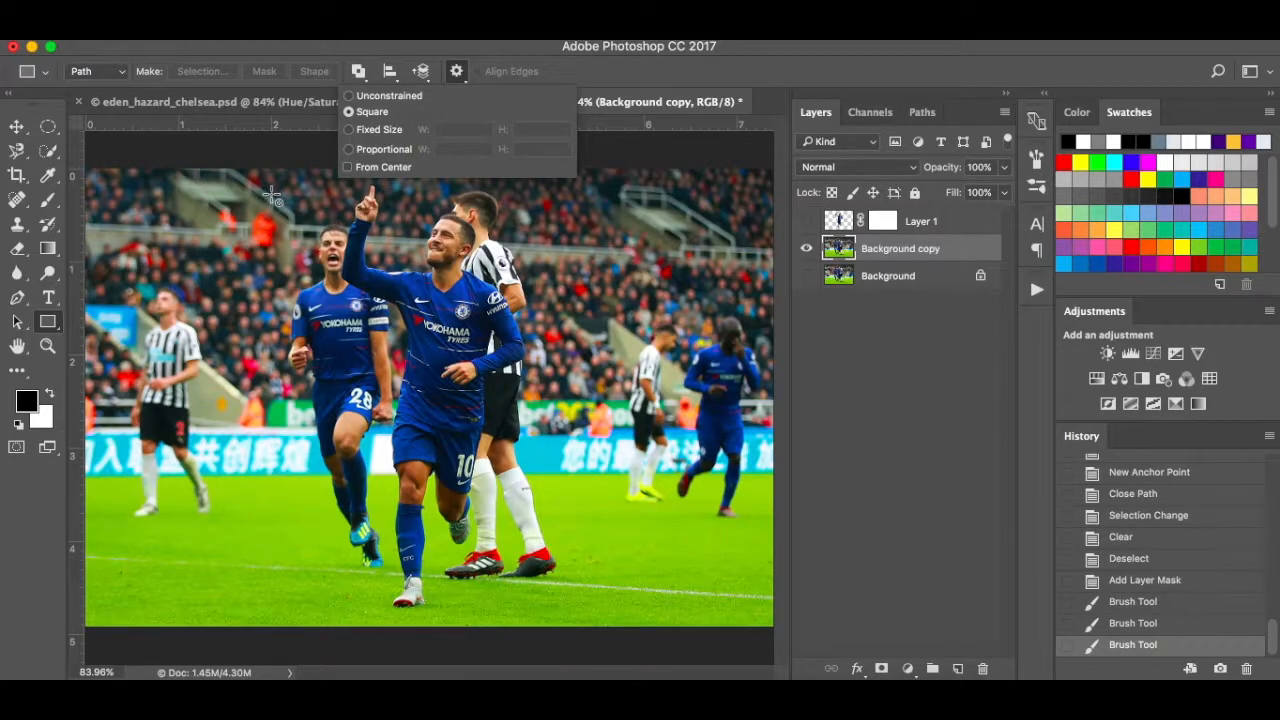
{"action": "left_click_drag", "start_coordinate": [272, 196], "coordinate": [748, 592]}
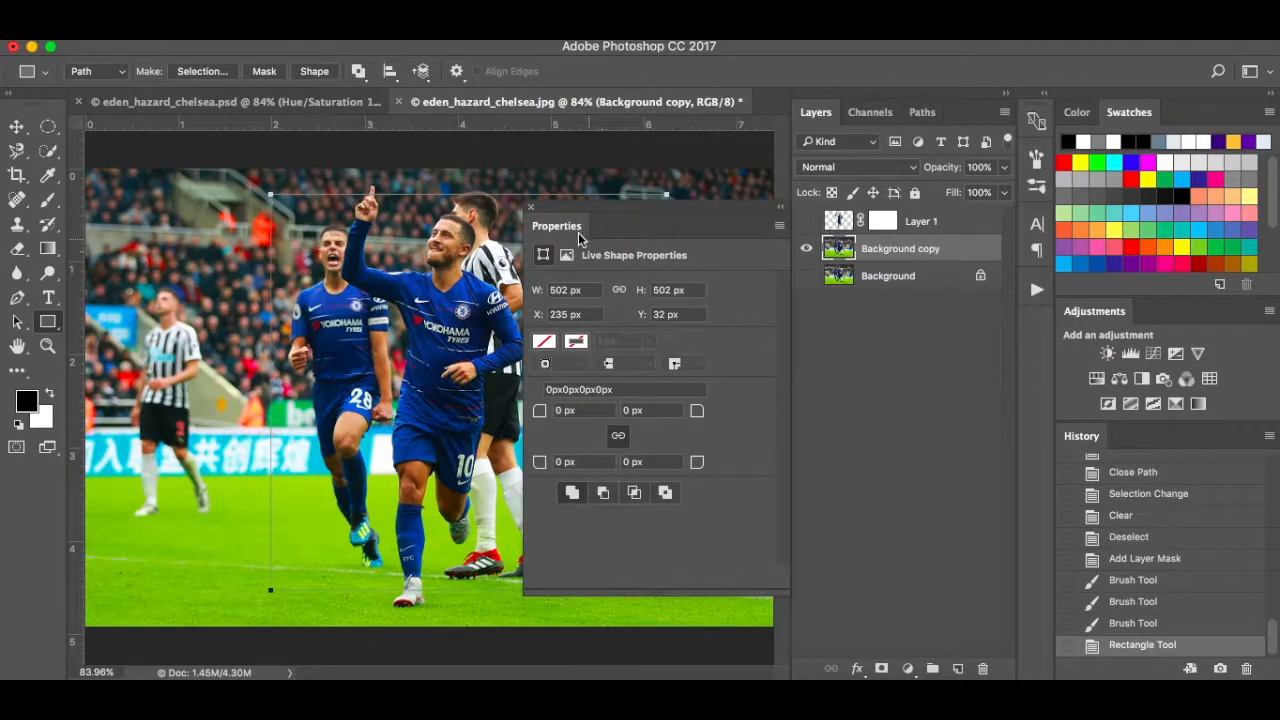
{"action": "left_click", "coordinate": [531, 208]}
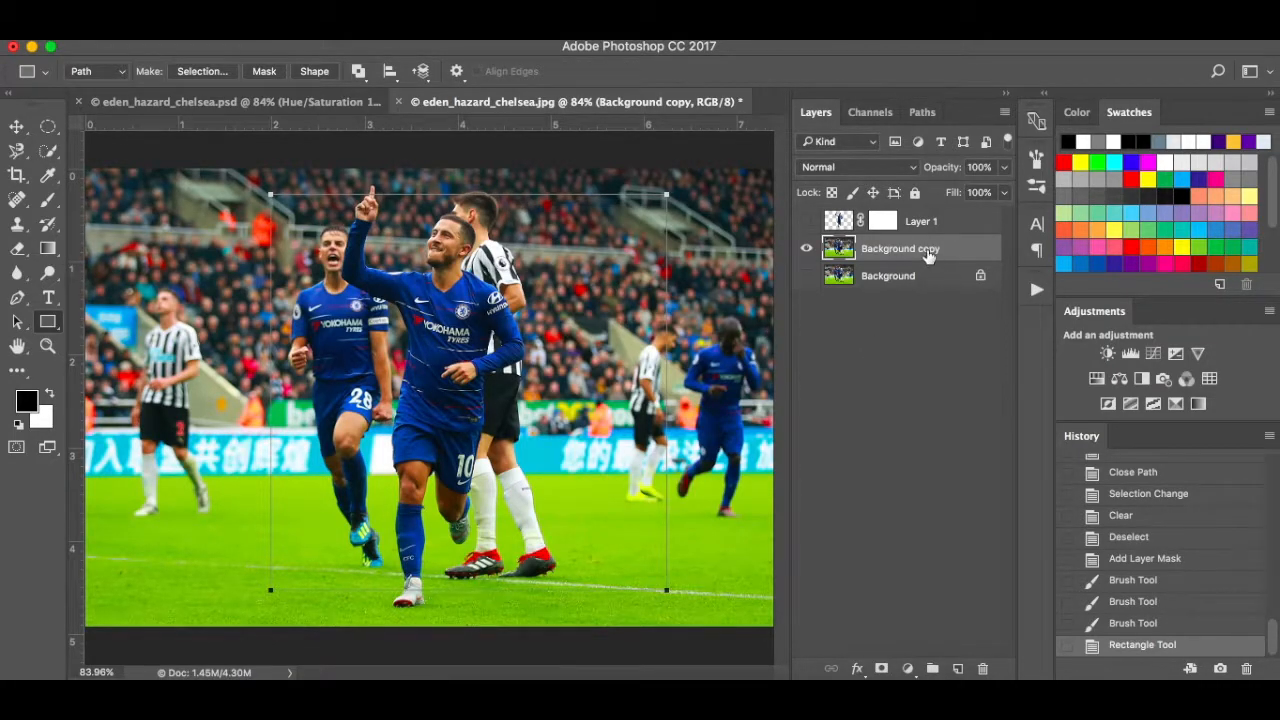
- Transform the square work path, centring it at about X 452.5 px, Y 291.5 px and scaling it to 96.61%
{"action": "left_click", "coordinate": [916, 114]}
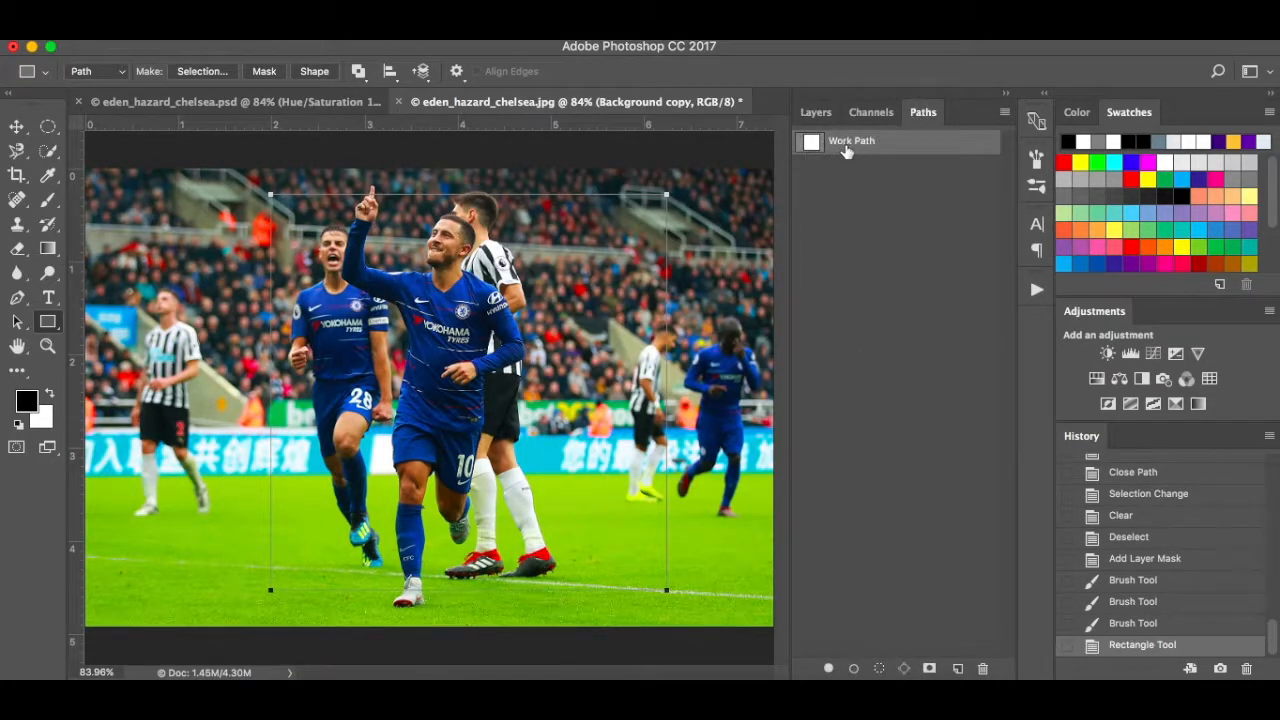
{"action": "key", "text": "ctrl+t"}
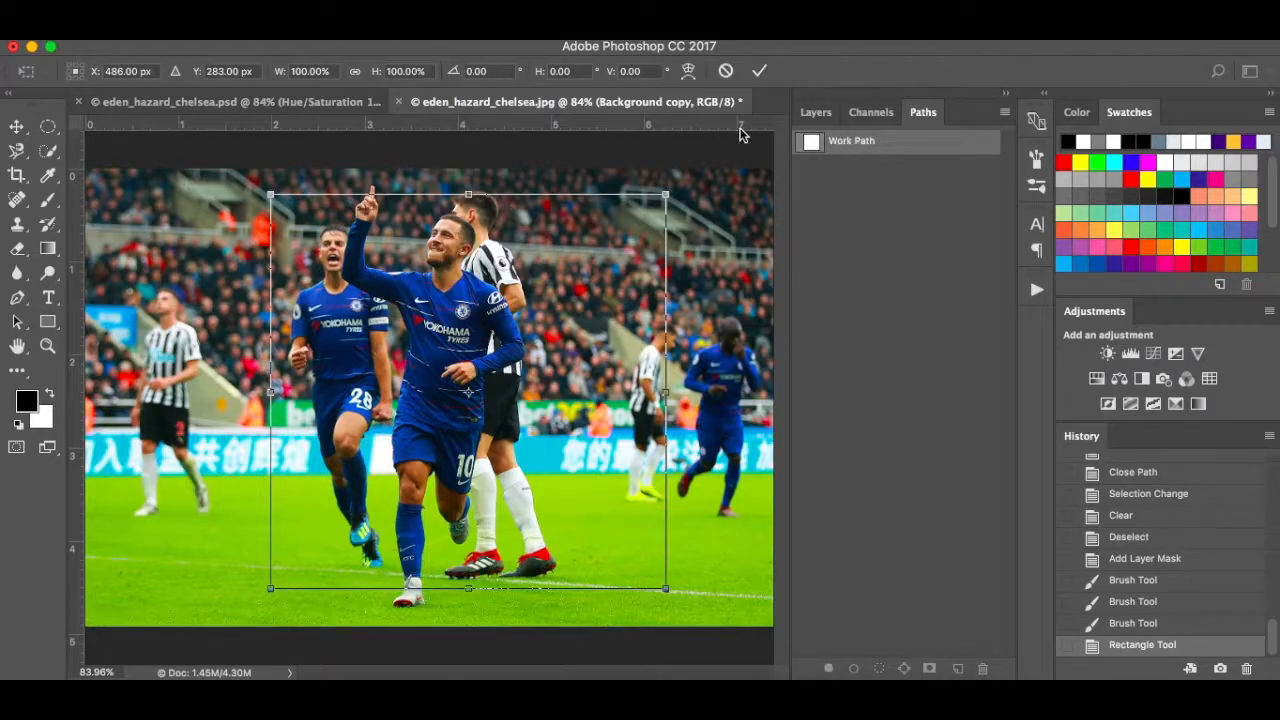
{"action": "left_click_drag", "start_coordinate": [524, 450], "coordinate": [513, 449]}
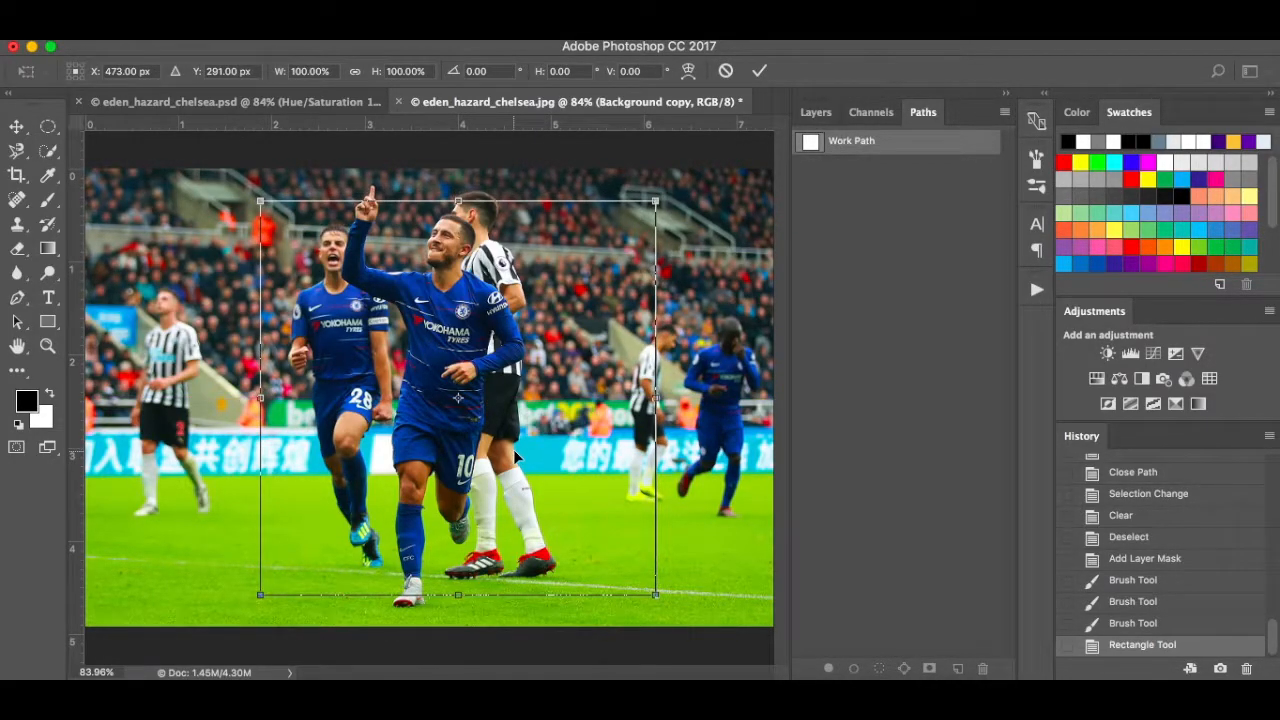
{"action": "key", "text": "Left"}
{"action": "key", "text": "Left"}
{"action": "key", "text": "Left"}
{"action": "key", "text": "Left"}
{"action": "key", "text": "Left"}
{"action": "key", "text": "Left"}
{"action": "key", "text": "Left"}
{"action": "key", "text": "Left"}
{"action": "key", "text": "Left"}
{"action": "key", "text": "Left"}
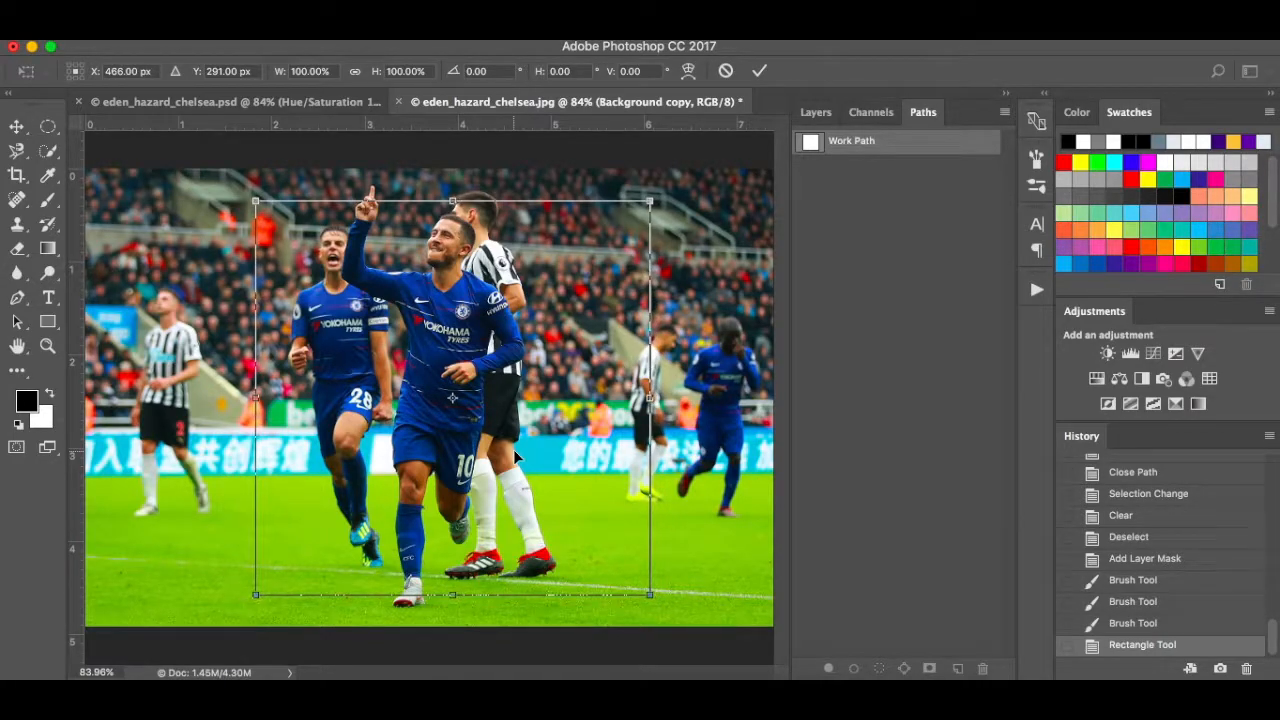
{"action": "key", "text": "Left"}
{"action": "key", "text": "Left"}
{"action": "key", "text": "Left"}
{"action": "key", "text": "Left"}
{"action": "key", "text": "Left"}
{"action": "key", "text": "Left"}
{"action": "key", "text": "Left"}
{"action": "key", "text": "Left"}
{"action": "key", "text": "Left"}
{"action": "key", "text": "Left"}
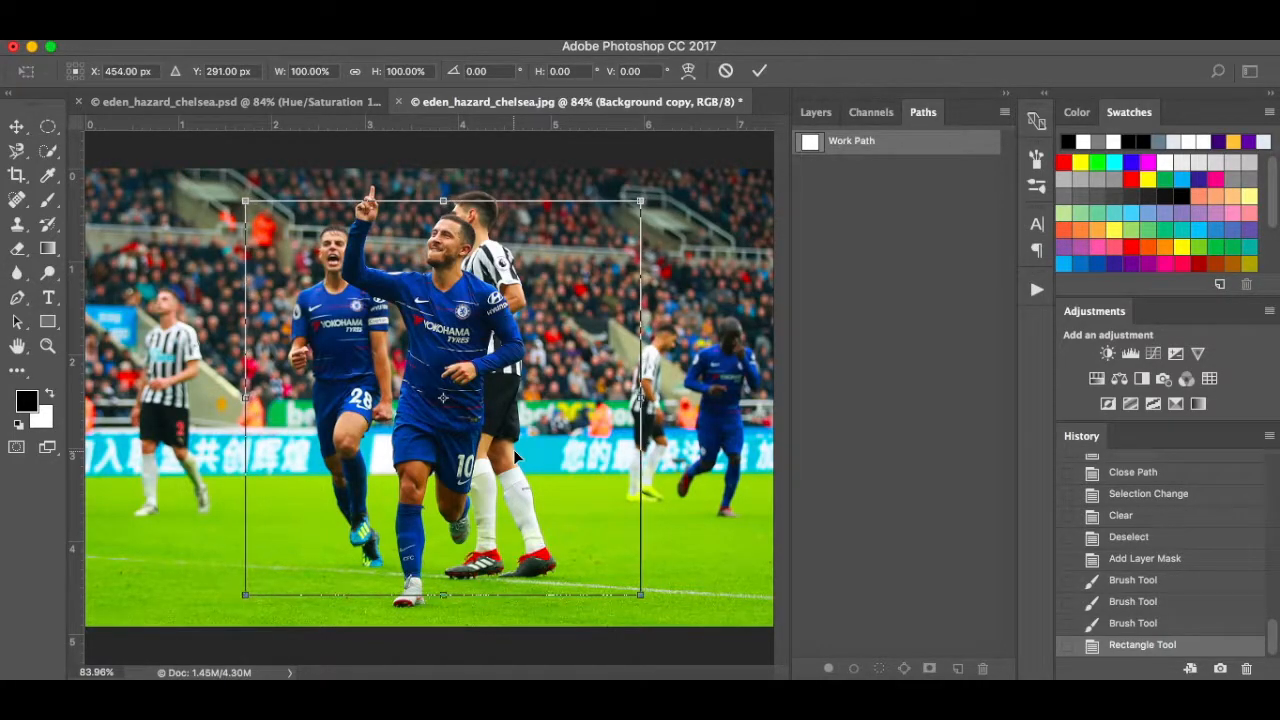
{"action": "key", "text": "Left"}
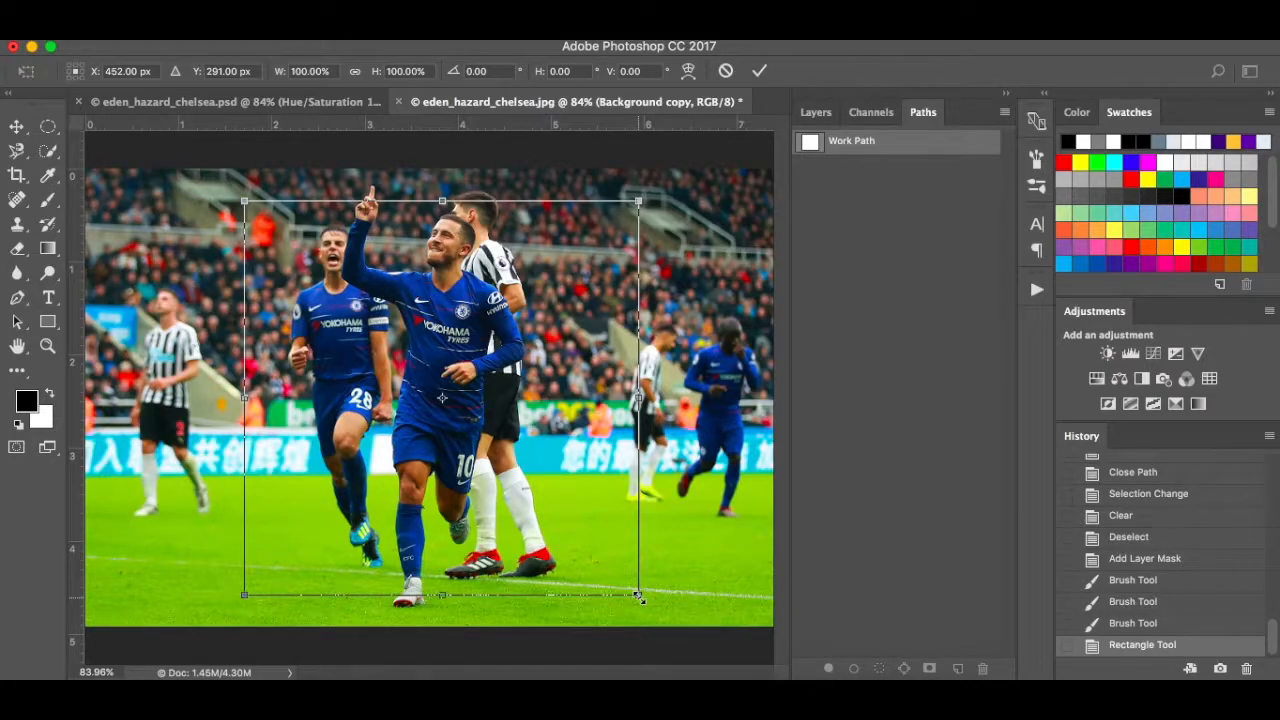
{"action": "left_click_drag", "start_coordinate": [638, 597], "coordinate": [630, 591]}
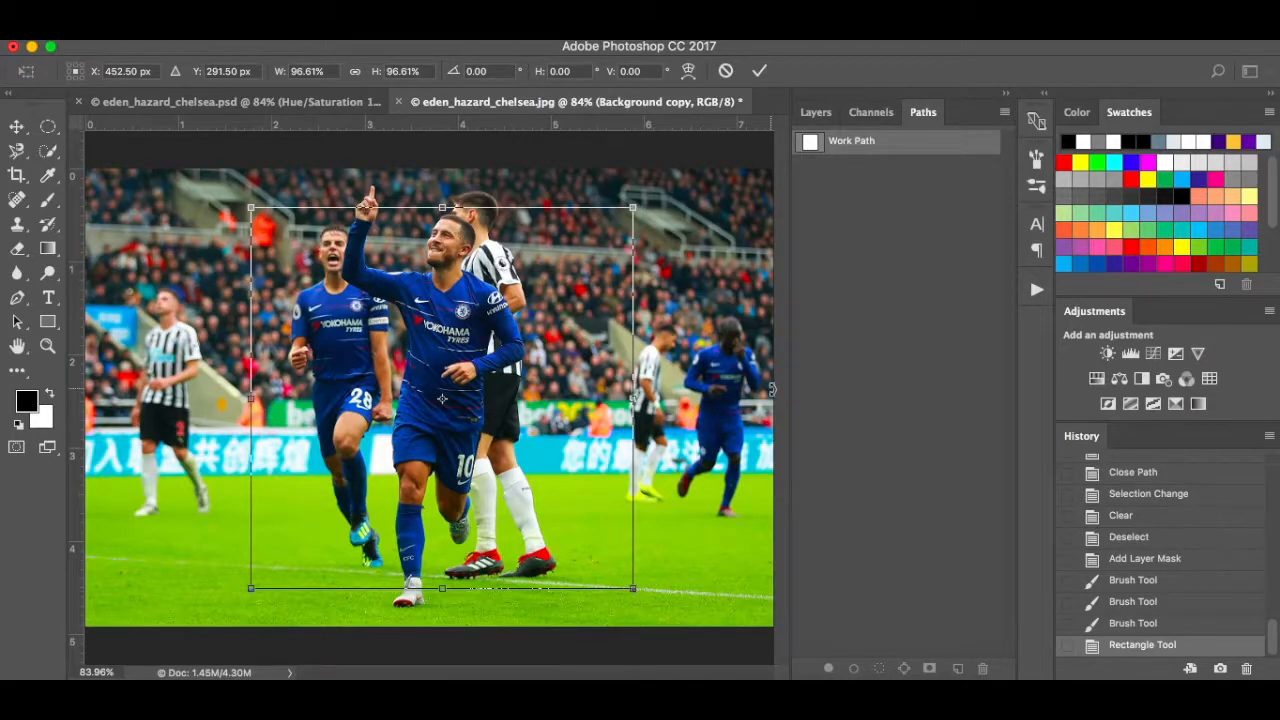
{"action": "key", "text": "Return"}
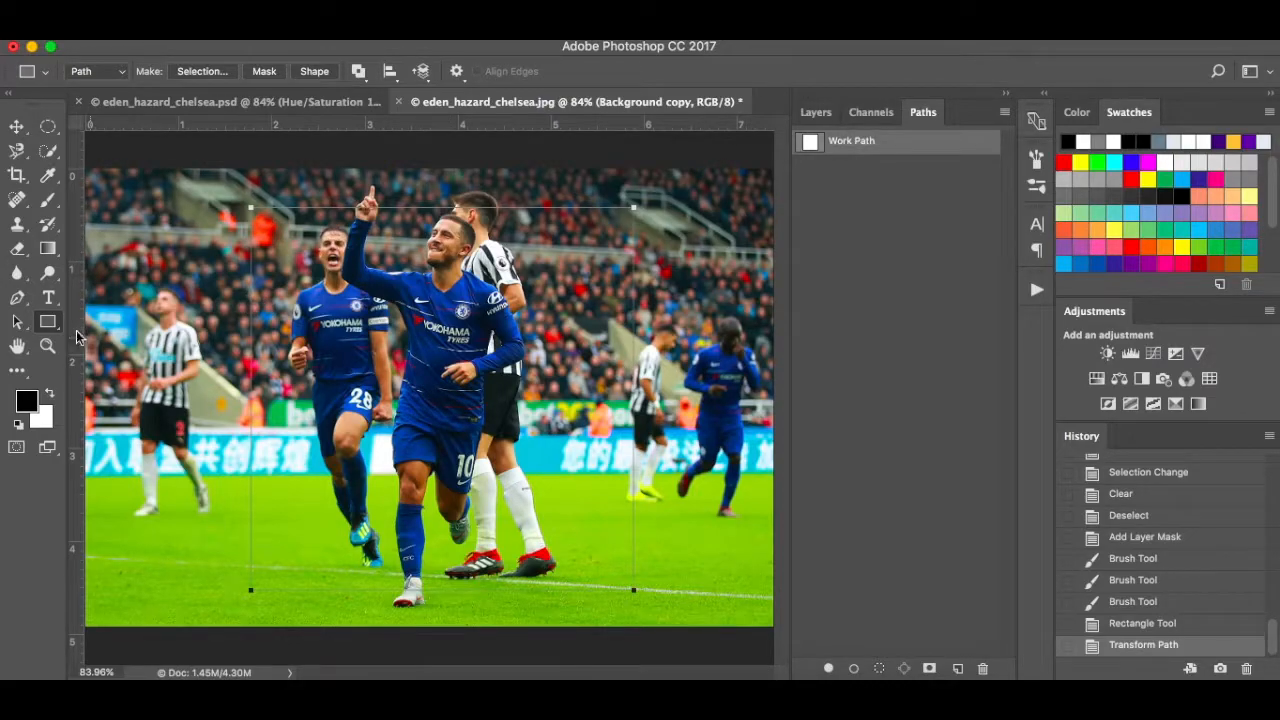
- Convert the square work path to a selection on the Background copy layer
{"action": "left_click", "coordinate": [17, 126]}
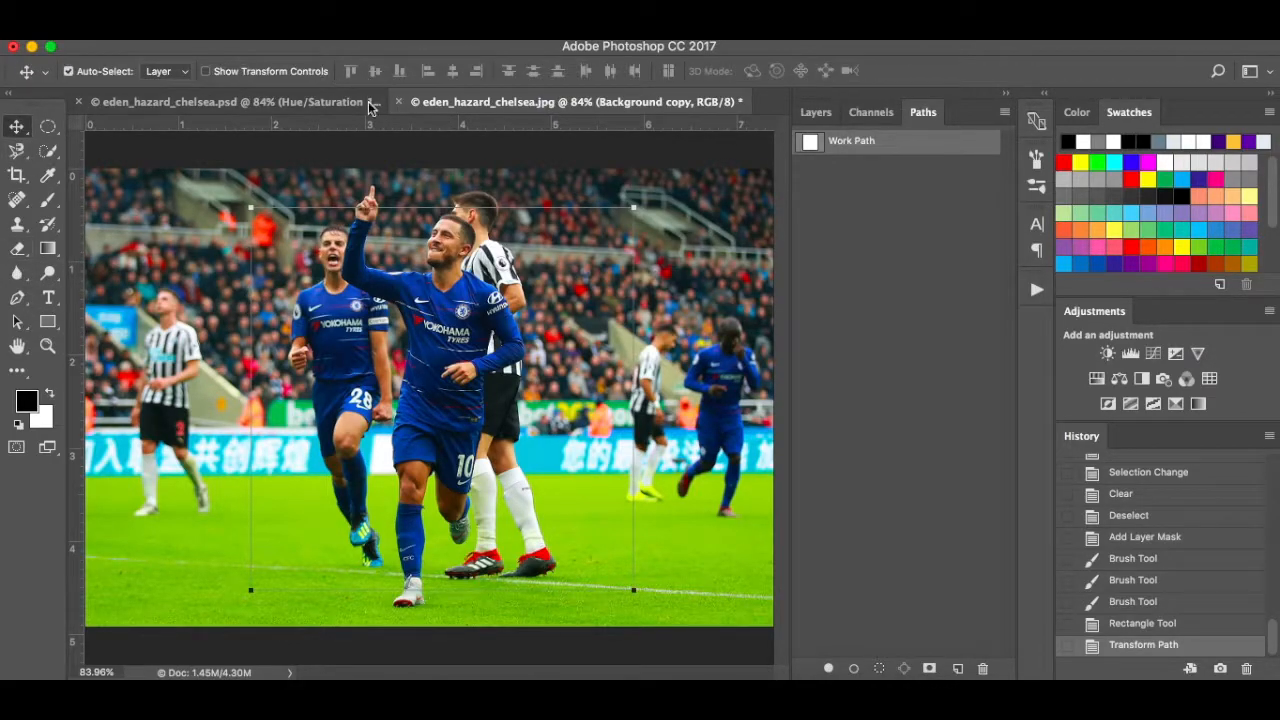
{"action": "left_click", "coordinate": [48, 323]}
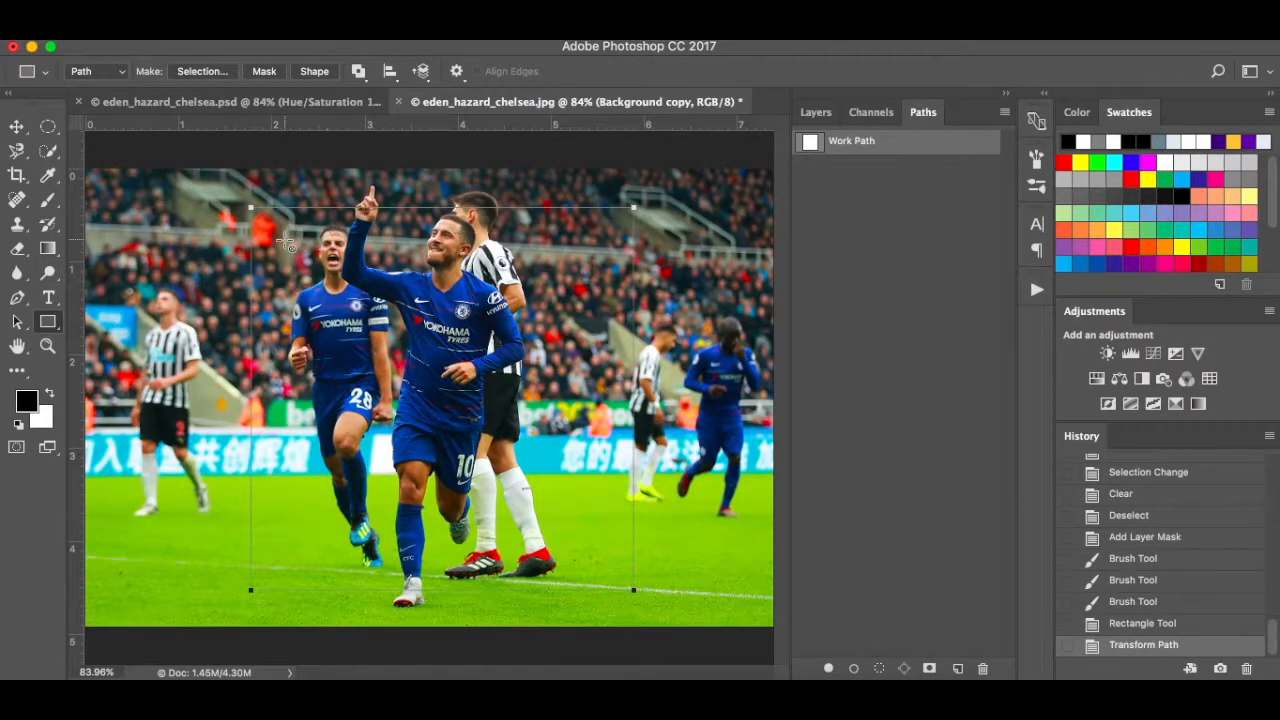
{"action": "left_click", "coordinate": [212, 71]}
{"action": "left_click", "coordinate": [750, 242]}
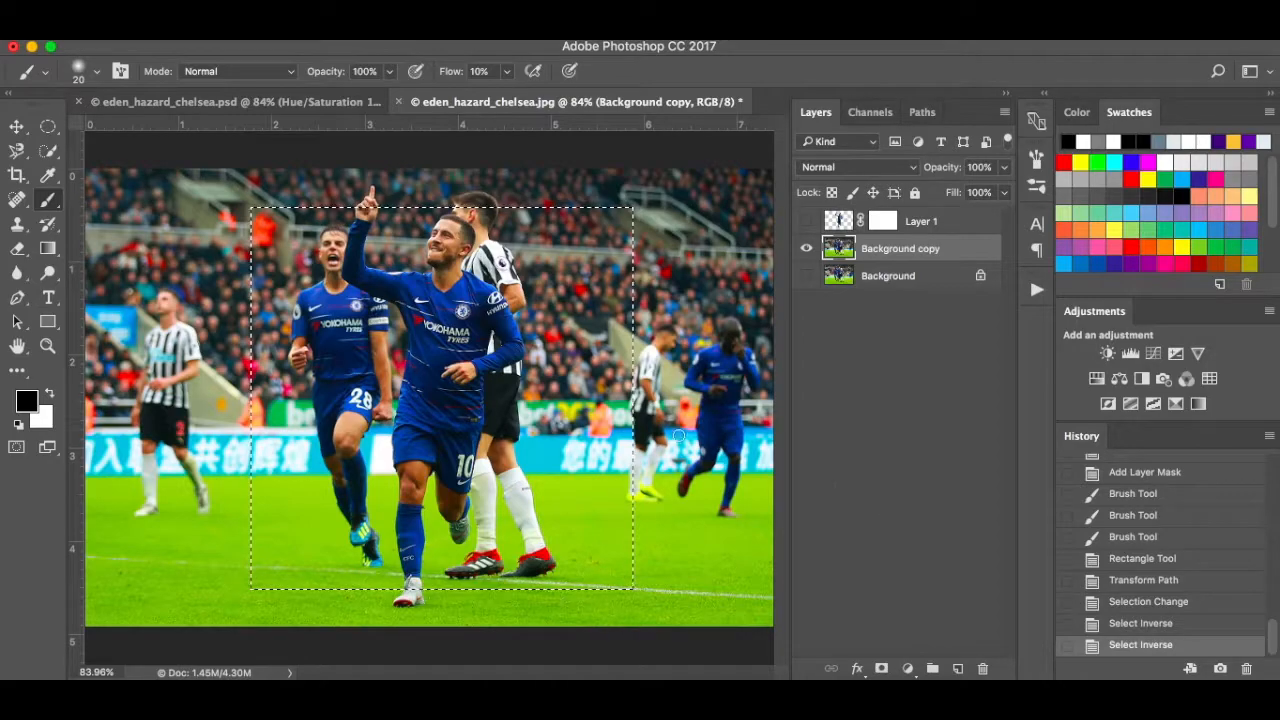
- Mask the Background copy layer with the square selection and show Layer 1 above it
{"action": "key", "text": "v"}
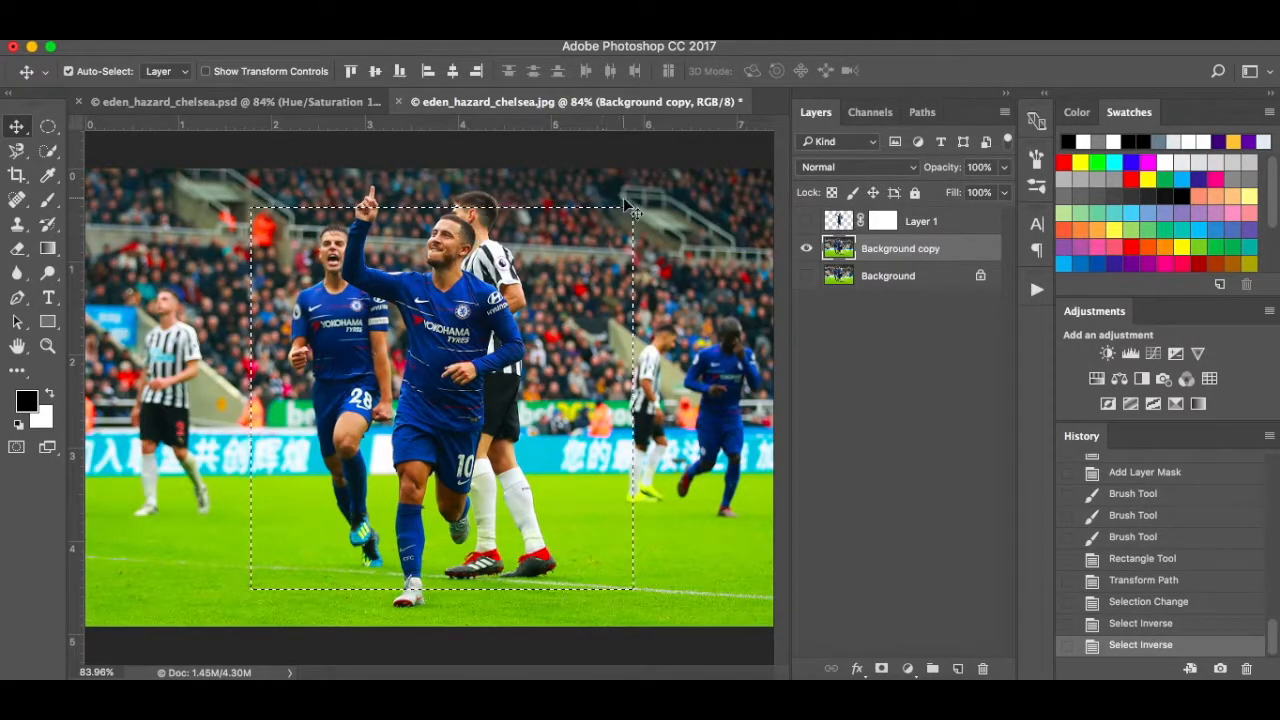
{"action": "left_click", "coordinate": [882, 668]}
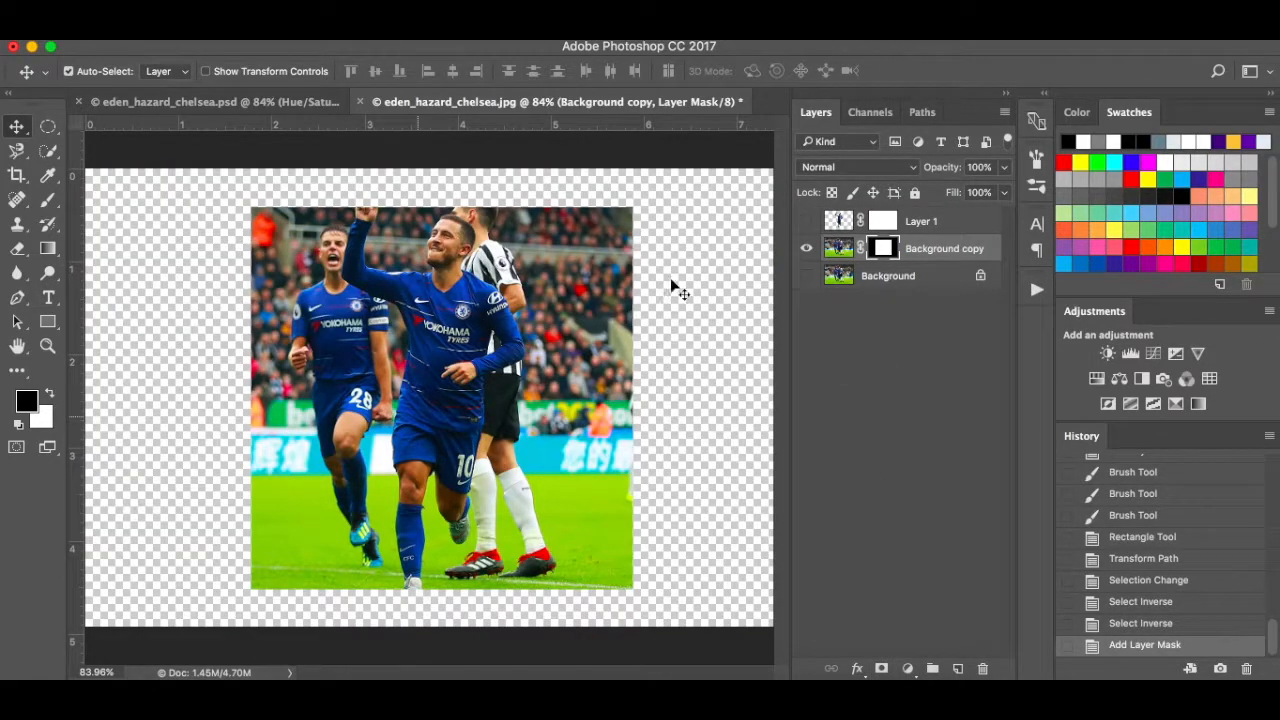
{"action": "left_click", "coordinate": [806, 222]}
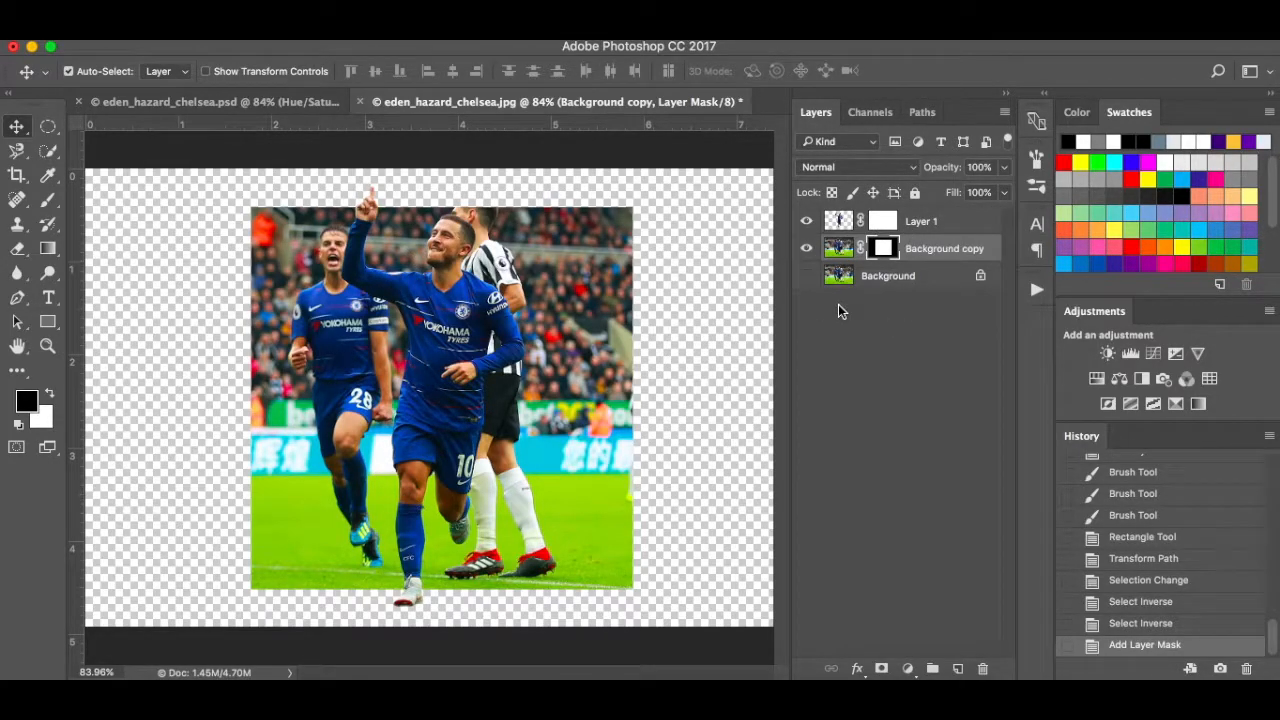
- Add a new layer directly above the hidden Background layer and fill it with white
{"action": "left_click", "coordinate": [945, 275]}
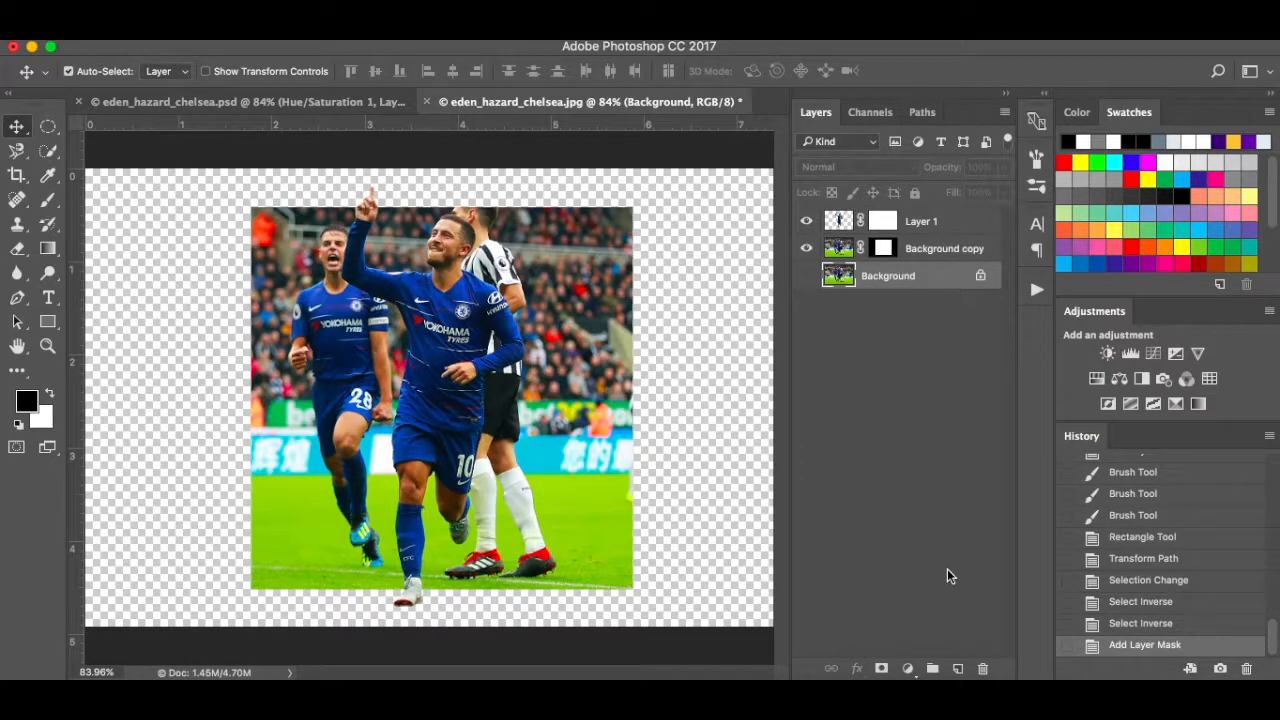
{"action": "left_click", "coordinate": [807, 277]}
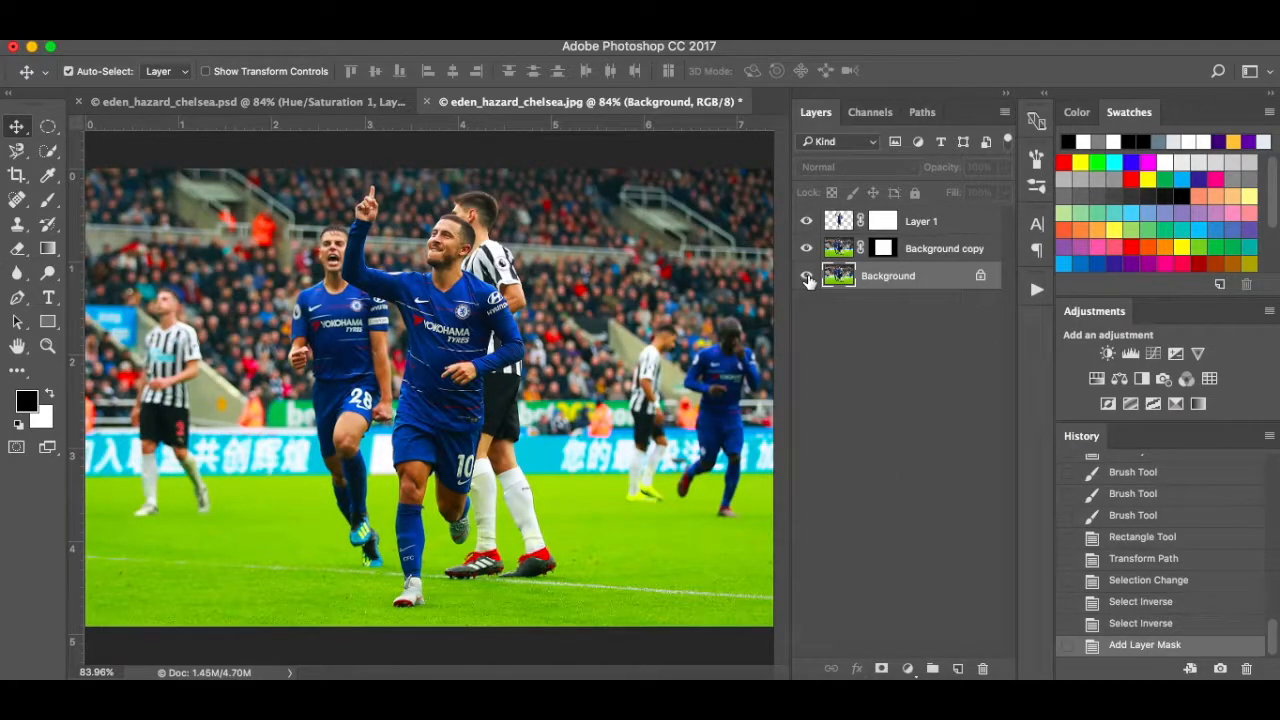
{"action": "left_click", "coordinate": [807, 277]}
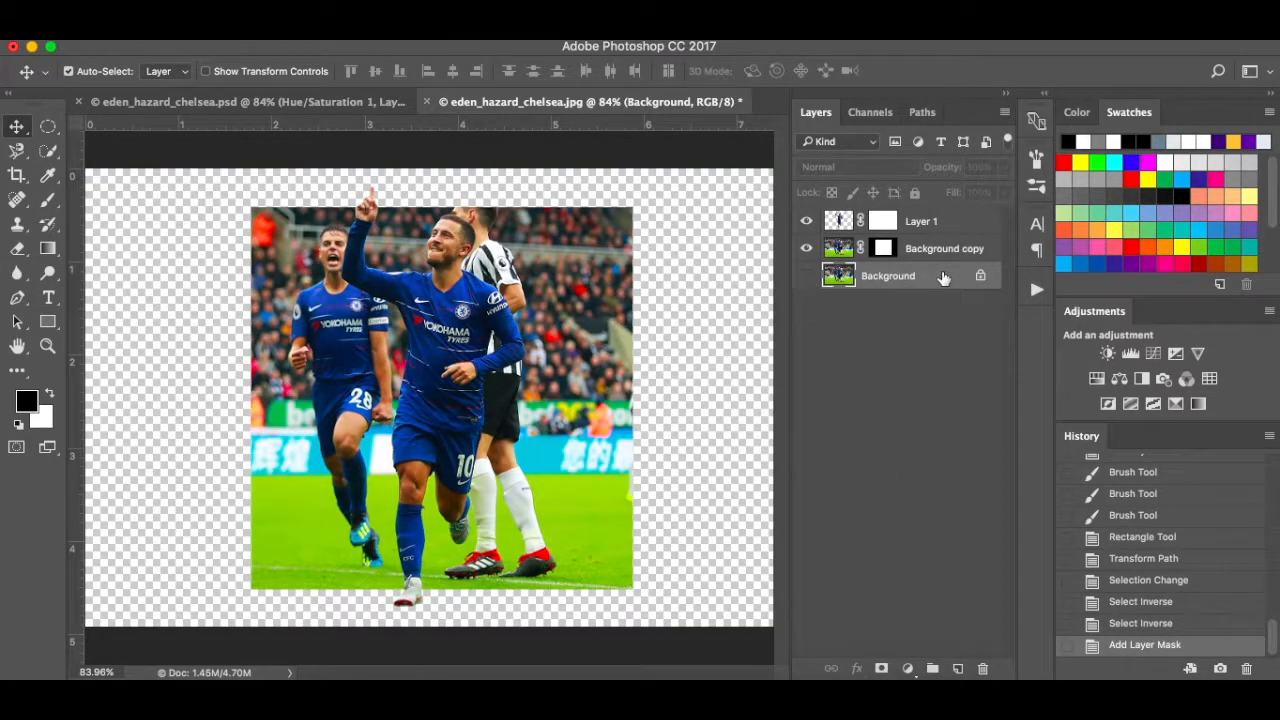
{"action": "left_click", "coordinate": [957, 668]}
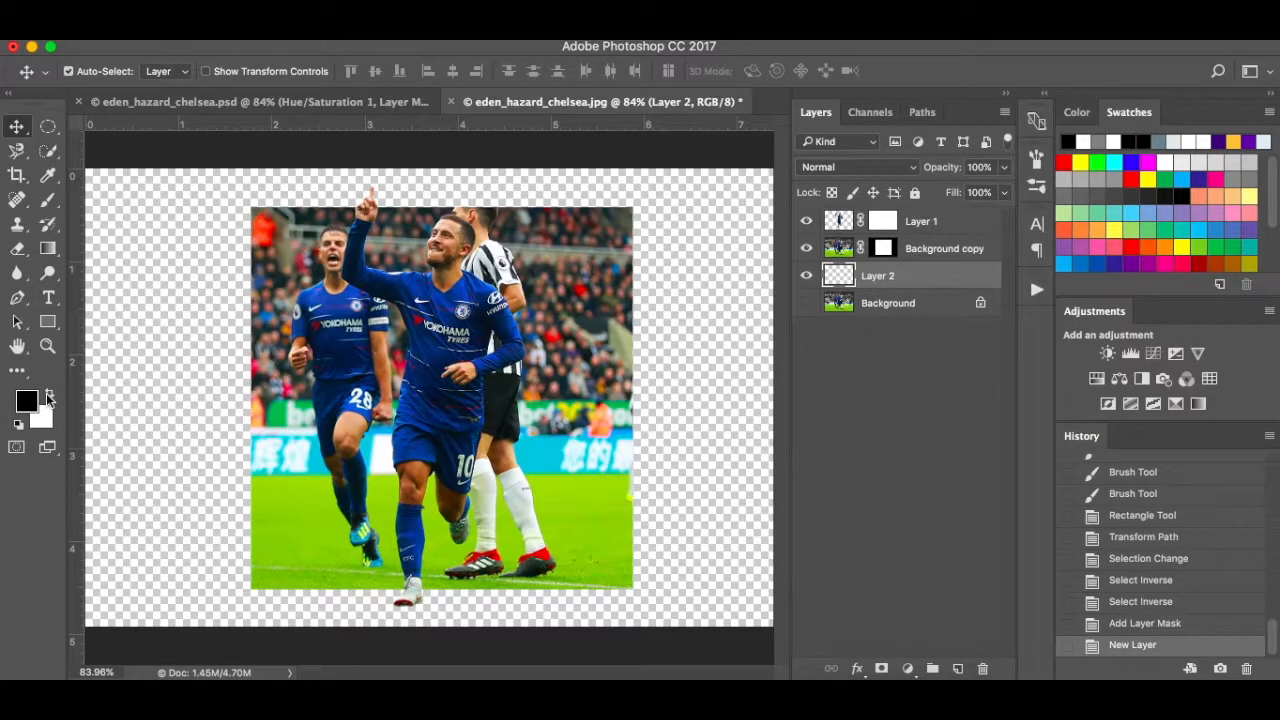
{"action": "left_click", "coordinate": [49, 396]}
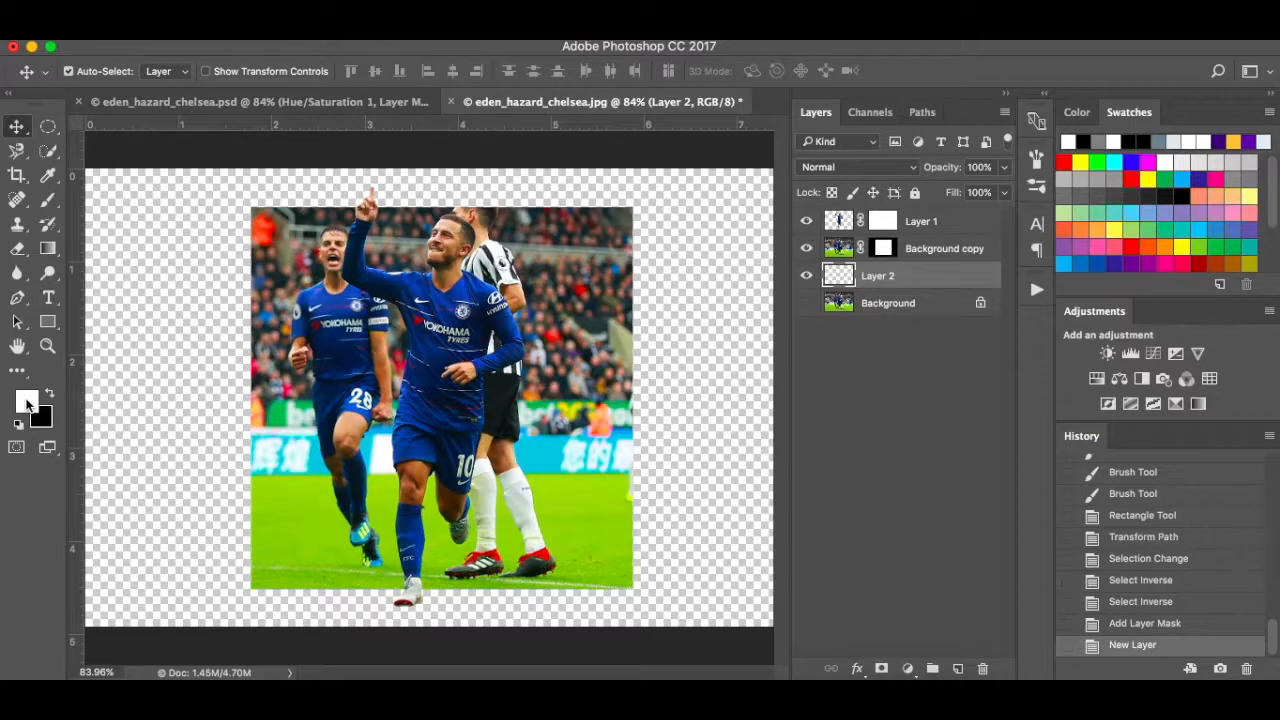
{"action": "key", "text": "x"}
{"action": "key", "text": "x"}
{"action": "key", "text": "alt+BackSpace"}
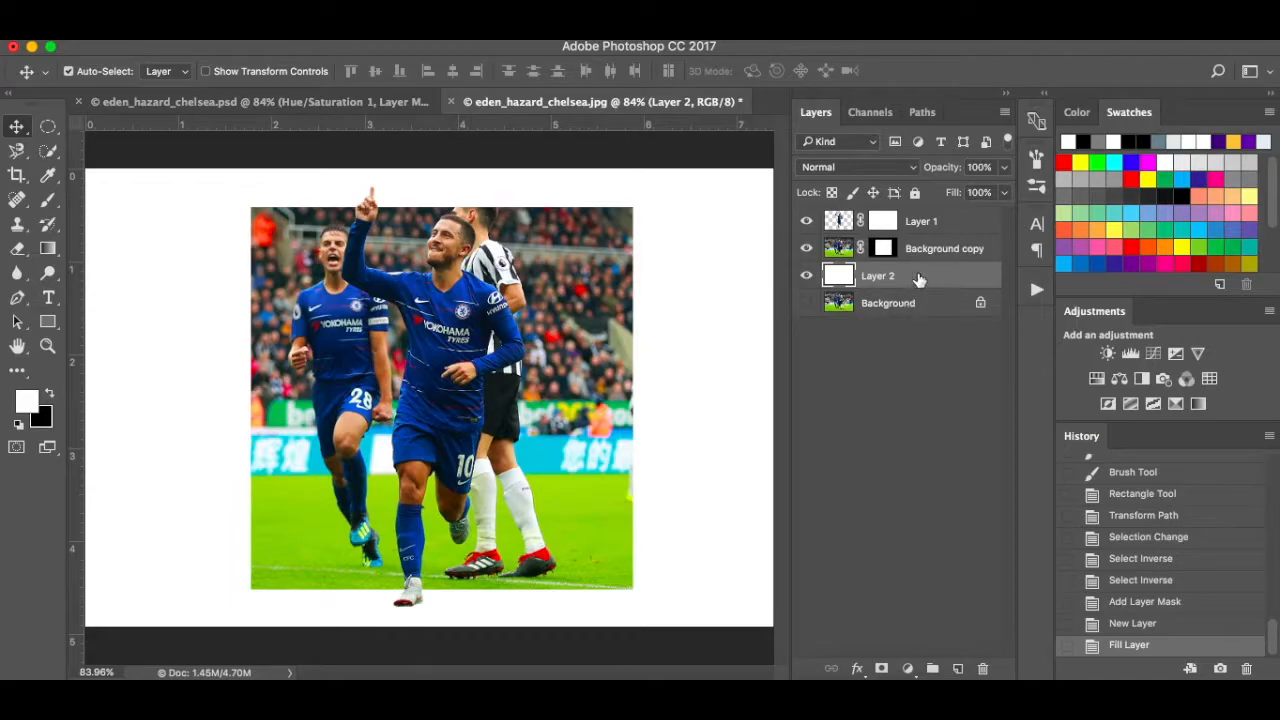
- Add a new layer above Background copy and flatten the brush tip to 24% roundness
{"action": "left_click", "coordinate": [974, 249]}
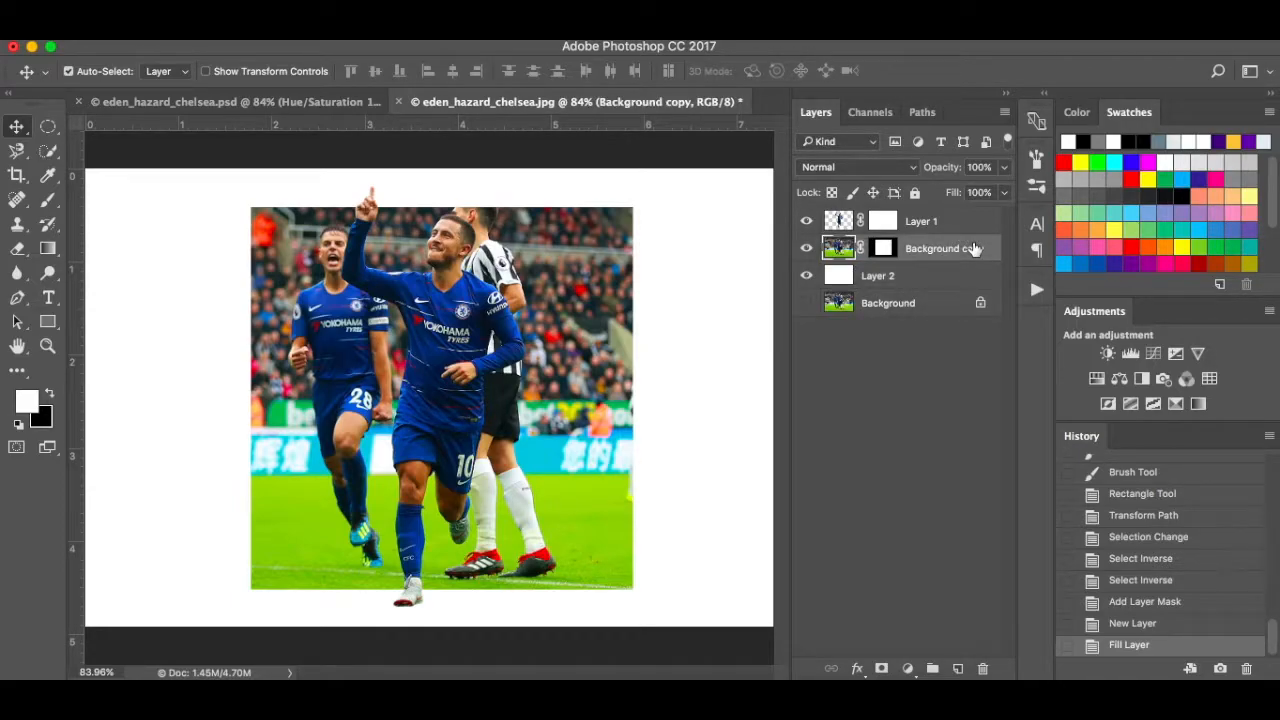
{"action": "left_click", "coordinate": [957, 669]}
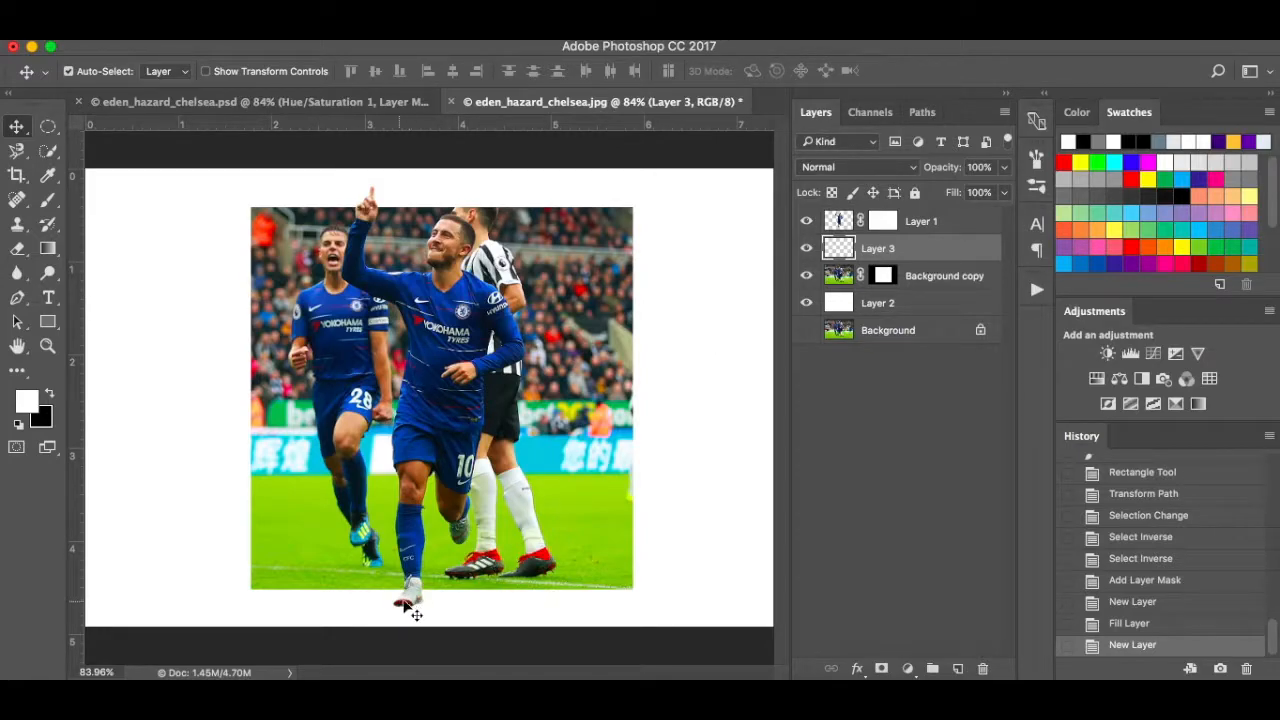
{"action": "key", "text": "b"}
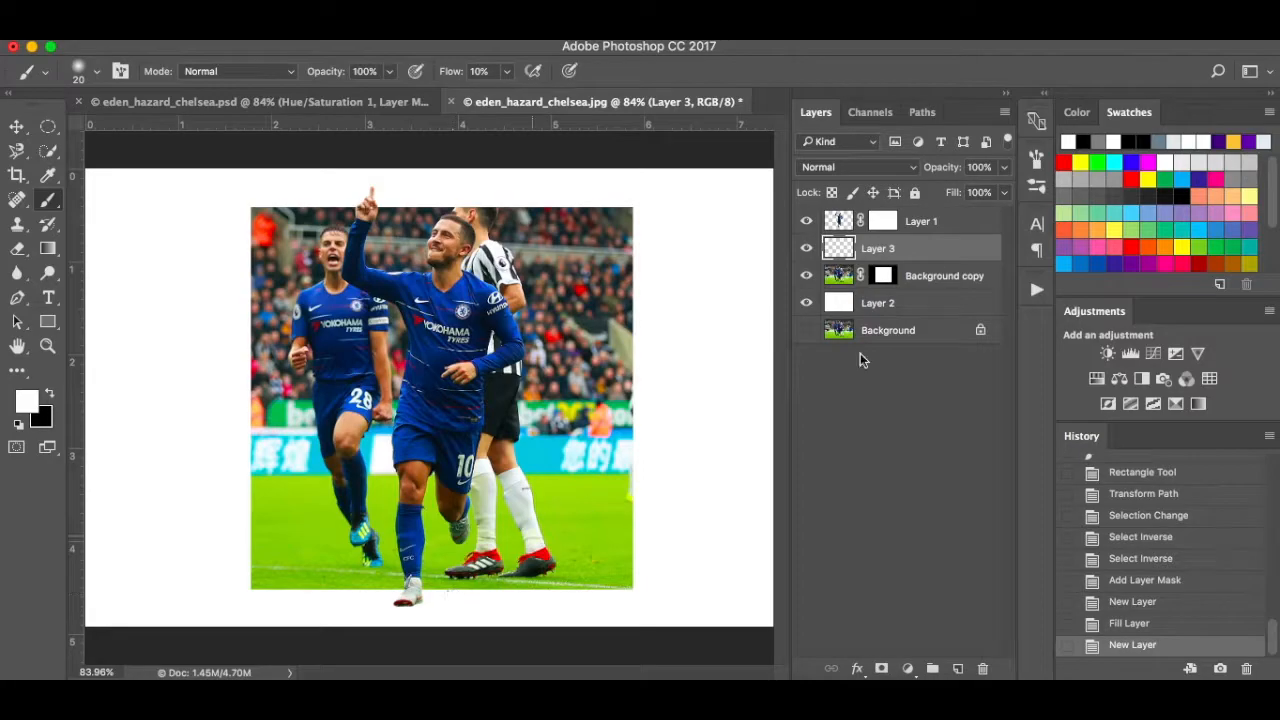
{"action": "left_click", "coordinate": [1038, 158]}
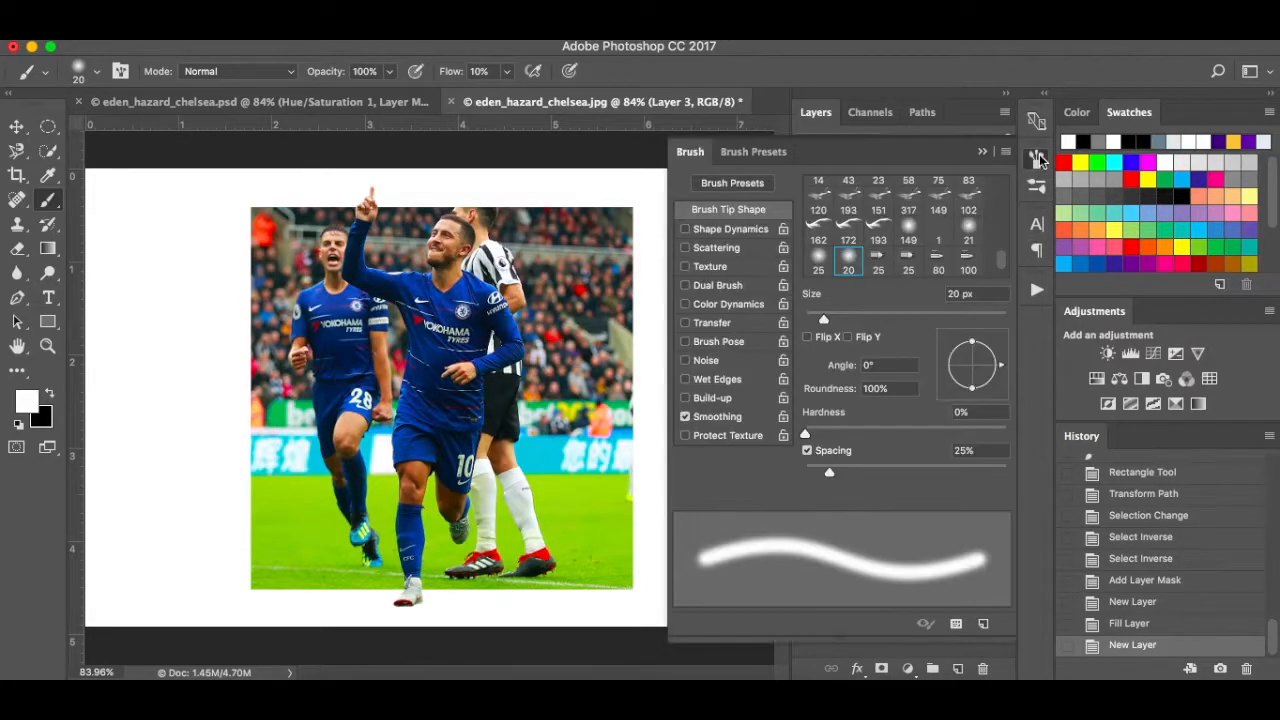
{"action": "left_click_drag", "start_coordinate": [975, 347], "coordinate": [973, 363]}
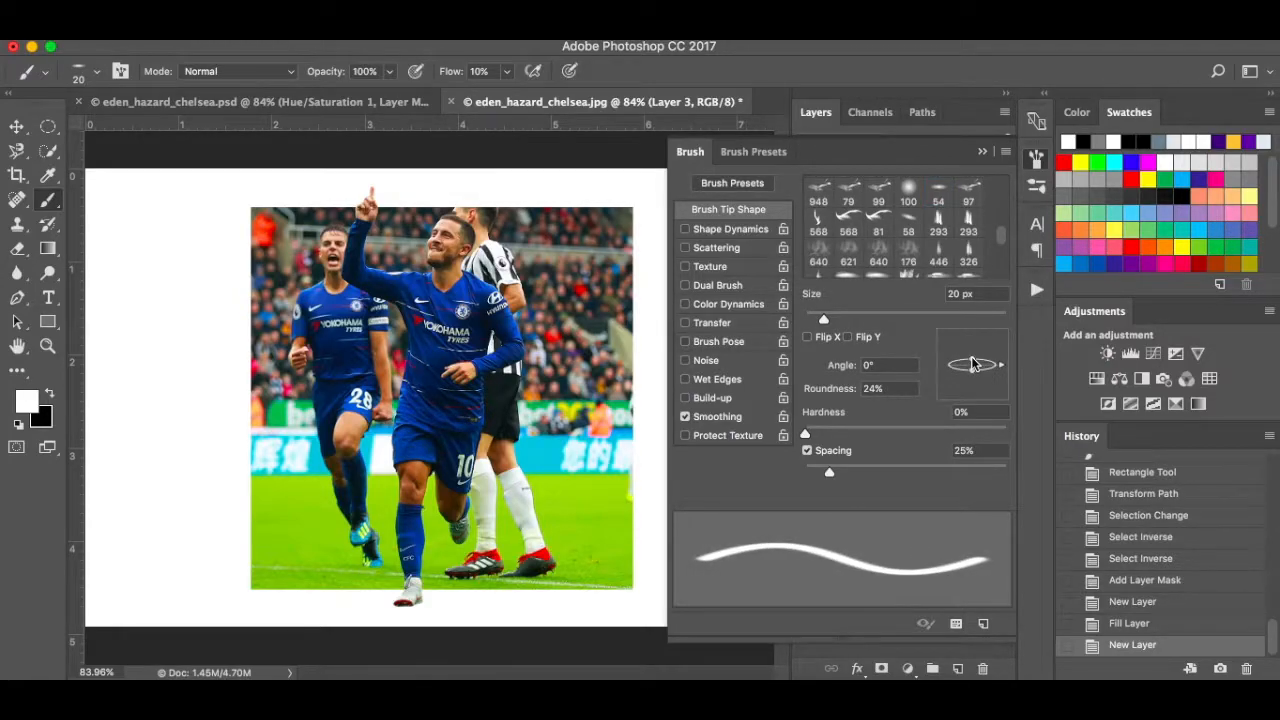
{"action": "left_click", "coordinate": [982, 151]}
- Paint a small black contact shadow under the footballer's front boot with a 25 px brush at 30% flow
{"action": "scroll", "coordinate": [388, 579], "scroll_direction": "up", "scroll_amount": 6}
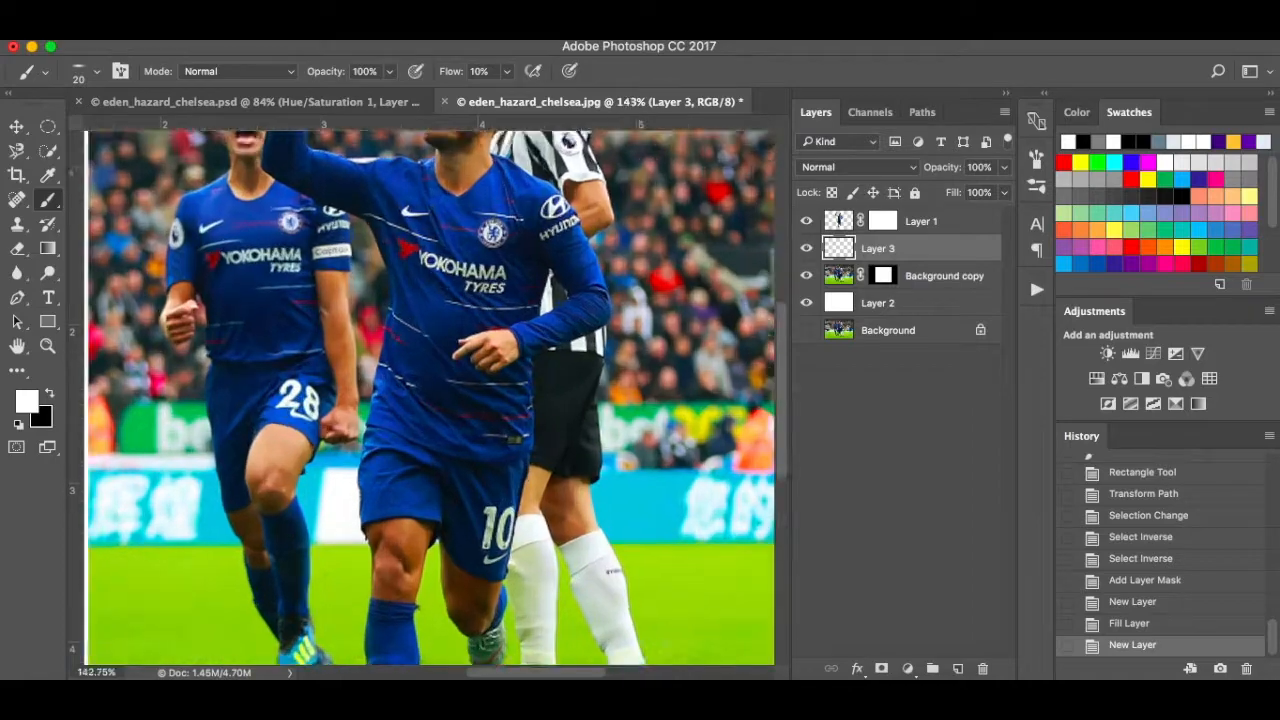
{"action": "scroll", "coordinate": [388, 579], "scroll_direction": "down", "scroll_amount": 5}
{"action": "scroll", "coordinate": [346, 408], "scroll_direction": "up", "scroll_amount": 4}
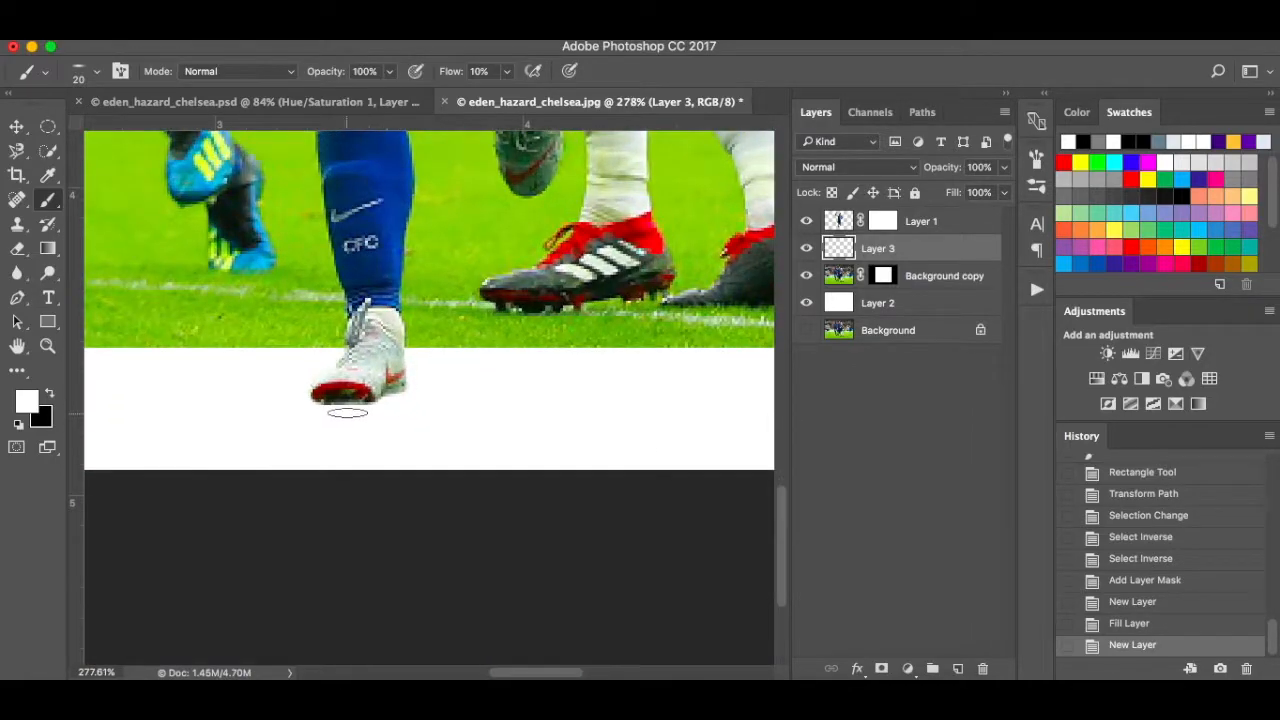
{"action": "left_click", "coordinate": [510, 72]}
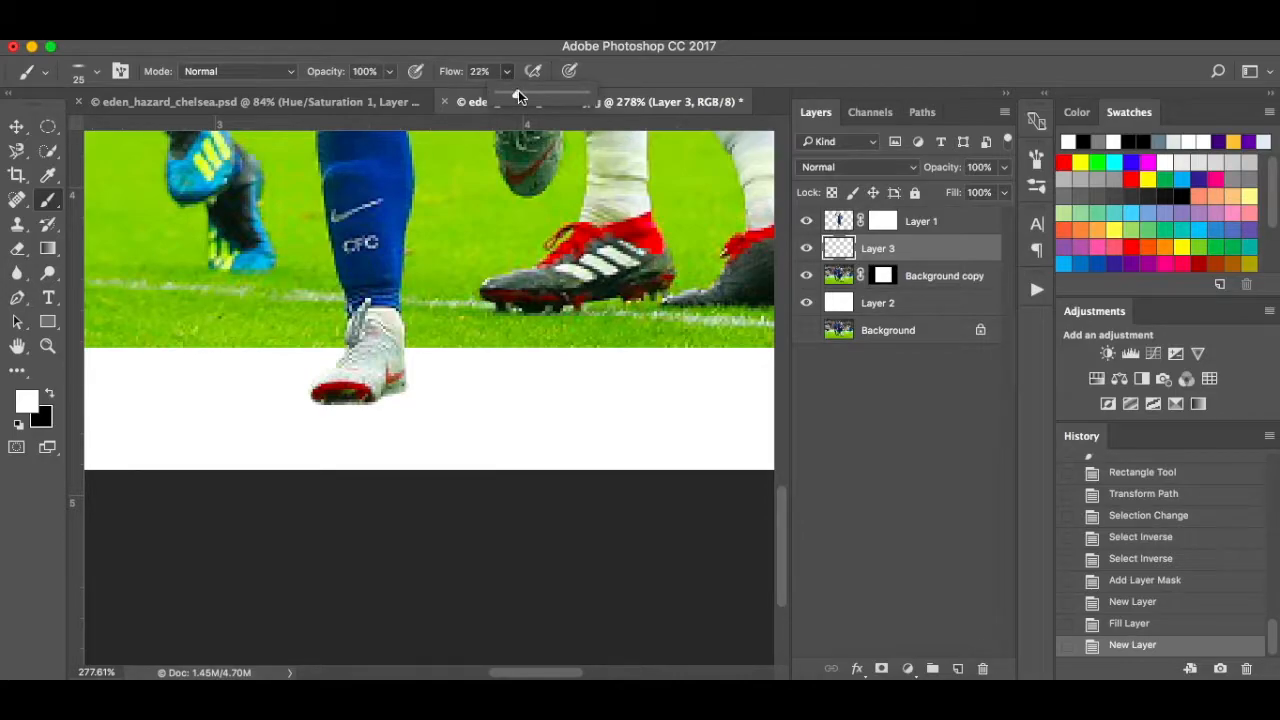
{"action": "left_click_drag", "start_coordinate": [523, 91], "coordinate": [524, 91]}
{"action": "key", "text": "x"}
{"action": "mouse_move", "coordinate": [342, 408]}
{"action": "left_mouse_down"}
{"action": "mouse_move", "coordinate": [382, 392]}
{"action": "mouse_move", "coordinate": [343, 401]}
{"action": "left_mouse_up"}
{"action": "mouse_move", "coordinate": [361, 391]}
{"action": "left_mouse_down"}
{"action": "mouse_move", "coordinate": [395, 392]}
{"action": "mouse_move", "coordinate": [325, 398]}
{"action": "mouse_move", "coordinate": [350, 398]}
{"action": "left_mouse_up"}
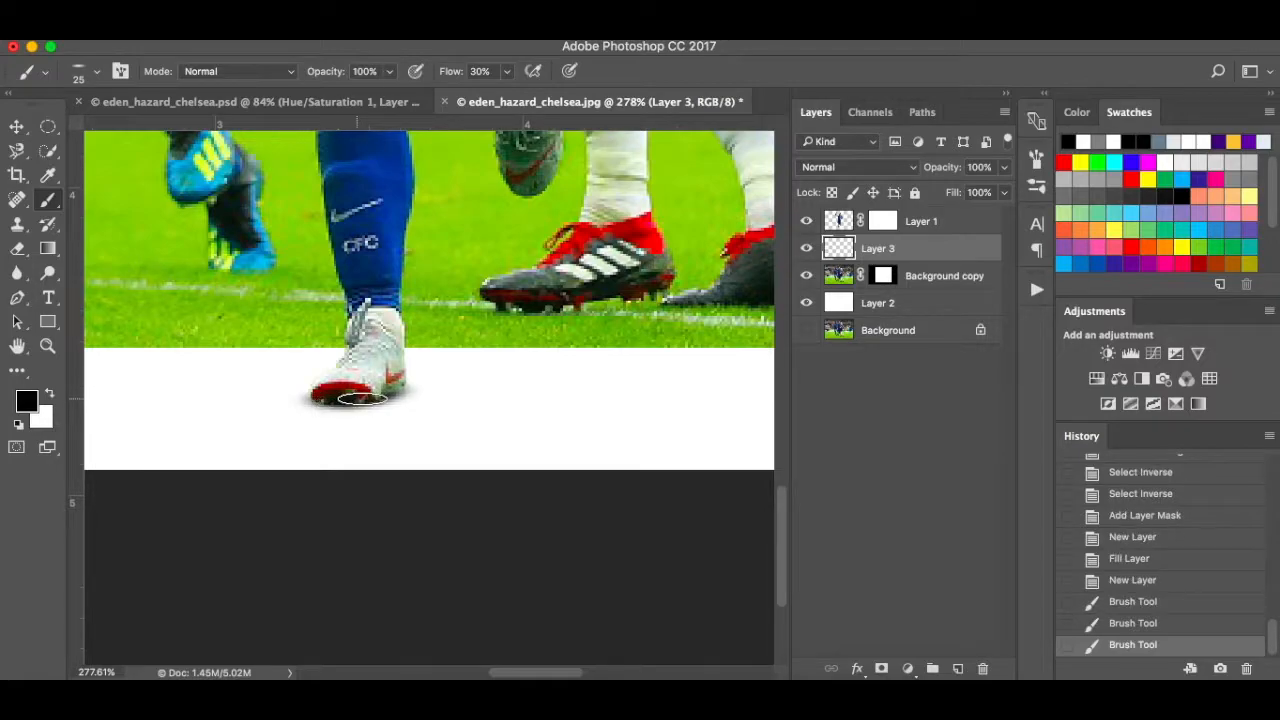
- Enlarge the brush to 125 px and reduce its roundness to 12%
{"action": "key", "text": "bracketright"}
{"action": "key", "text": "bracketright"}
{"action": "key", "text": "bracketright"}
{"action": "key", "text": "bracketright"}
{"action": "key", "text": "bracketright"}
{"action": "key", "text": "bracketright"}
{"action": "key", "text": "bracketright"}
{"action": "key", "text": "bracketright"}
{"action": "key", "text": "bracketright"}
{"action": "left_click", "coordinate": [1037, 160]}
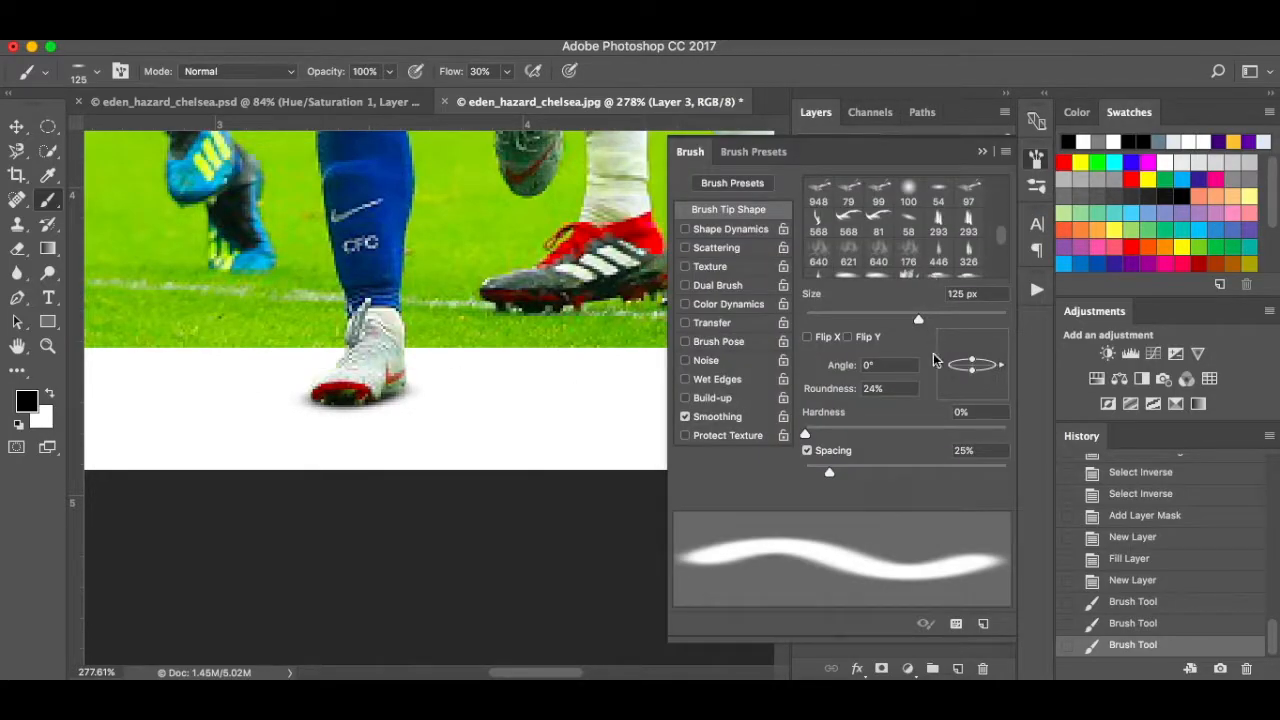
{"action": "left_click_drag", "start_coordinate": [972, 362], "coordinate": [973, 366]}
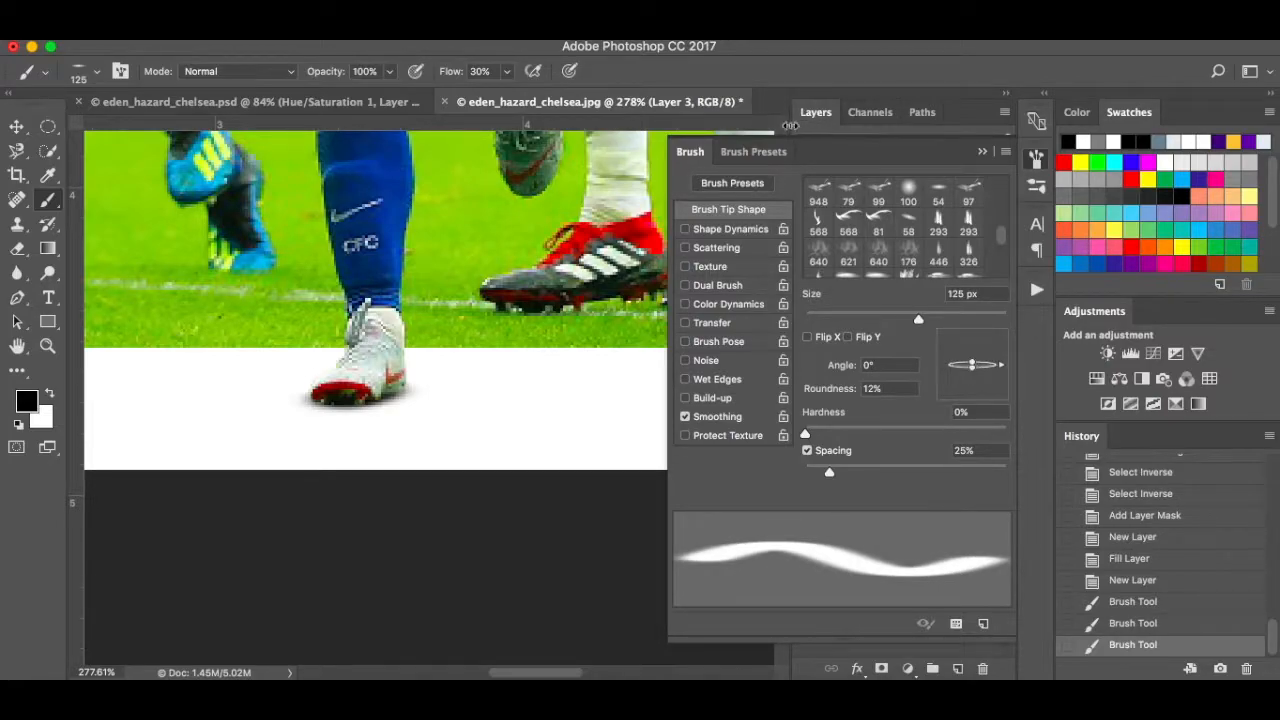
{"action": "left_click", "coordinate": [983, 156]}
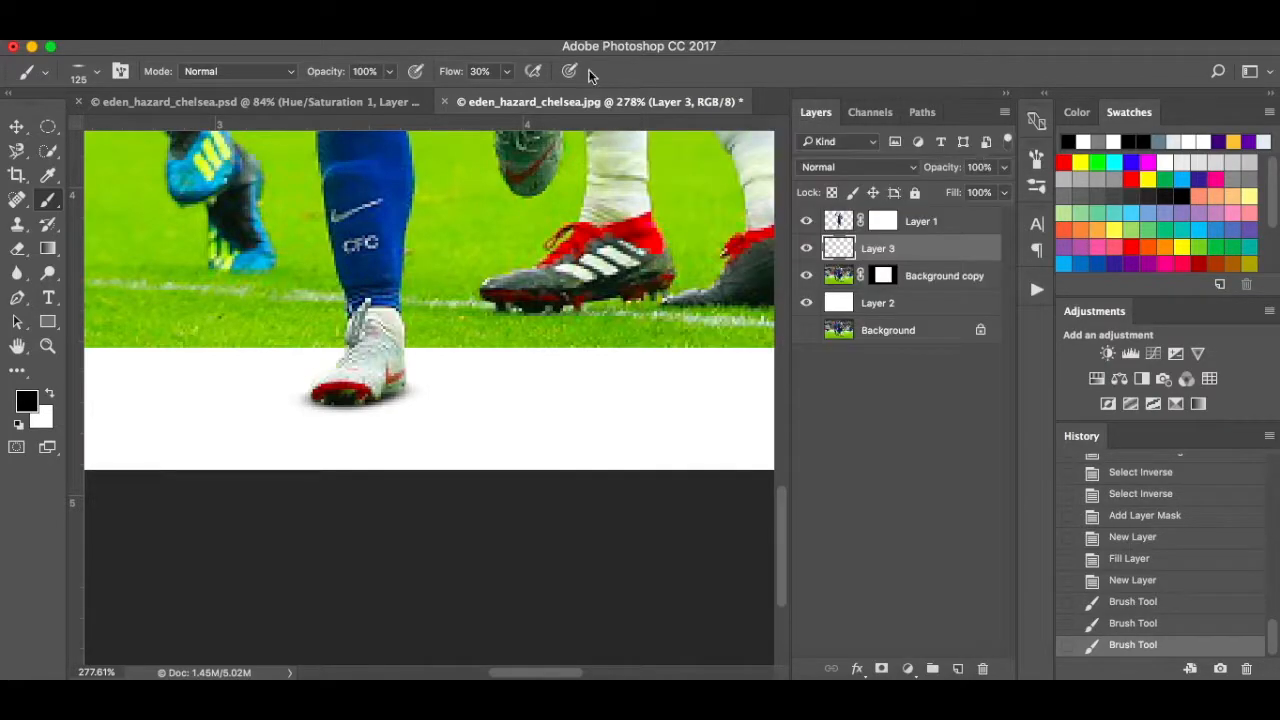
- Lower the brush flow to 16% and dab a wider soft black shadow beneath the boot
{"action": "left_click", "coordinate": [508, 73]}
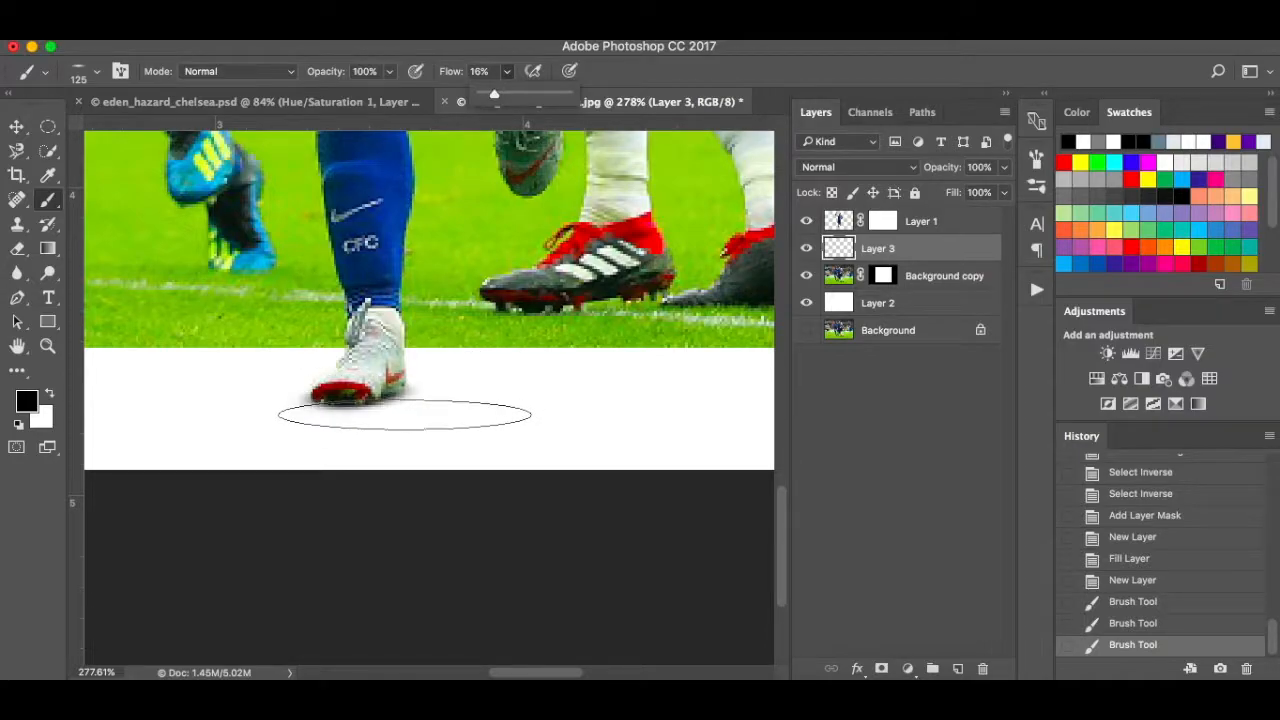
{"action": "left_click", "coordinate": [373, 395]}
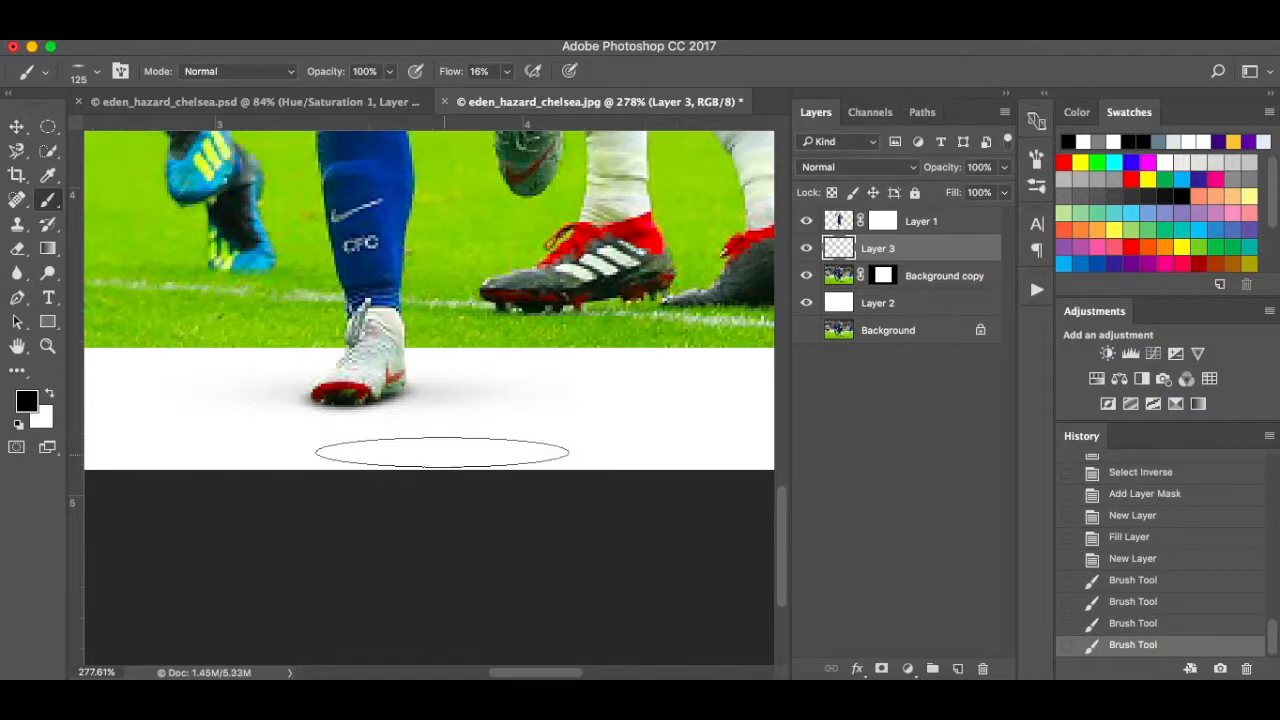
{"action": "left_click", "coordinate": [360, 397]}
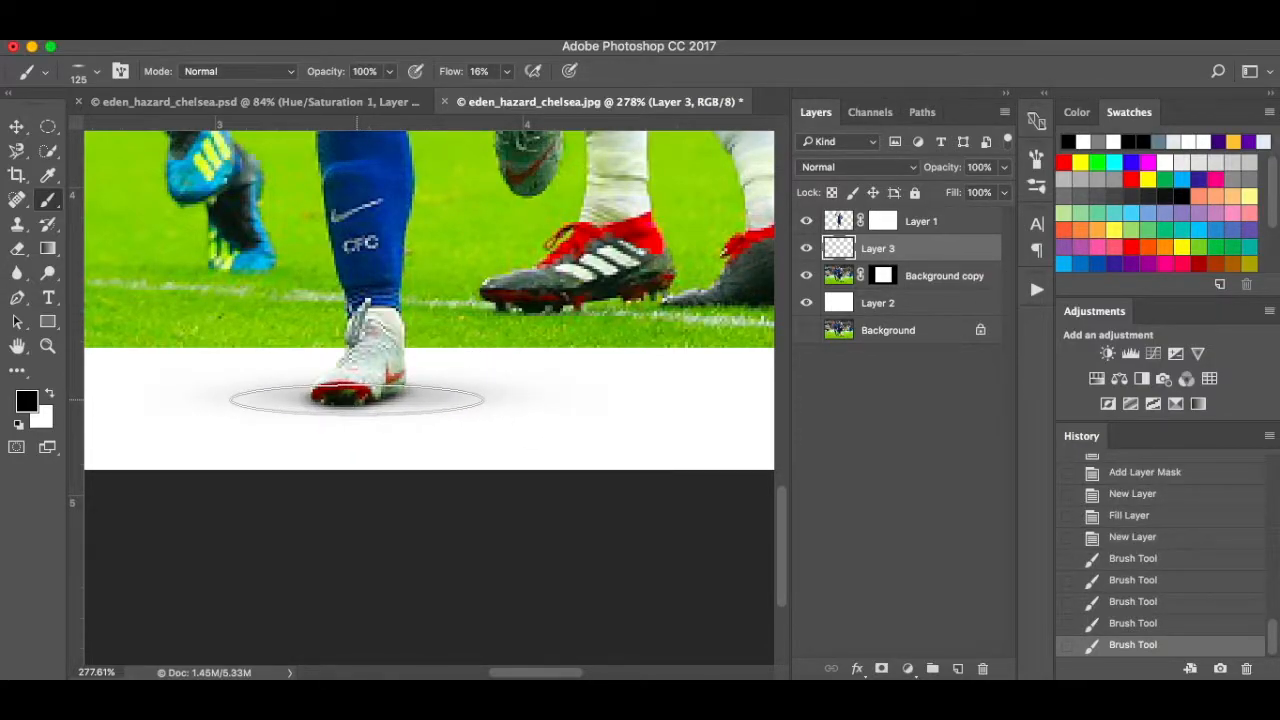
{"action": "left_click", "coordinate": [357, 400]}
{"action": "left_click", "coordinate": [357, 400]}
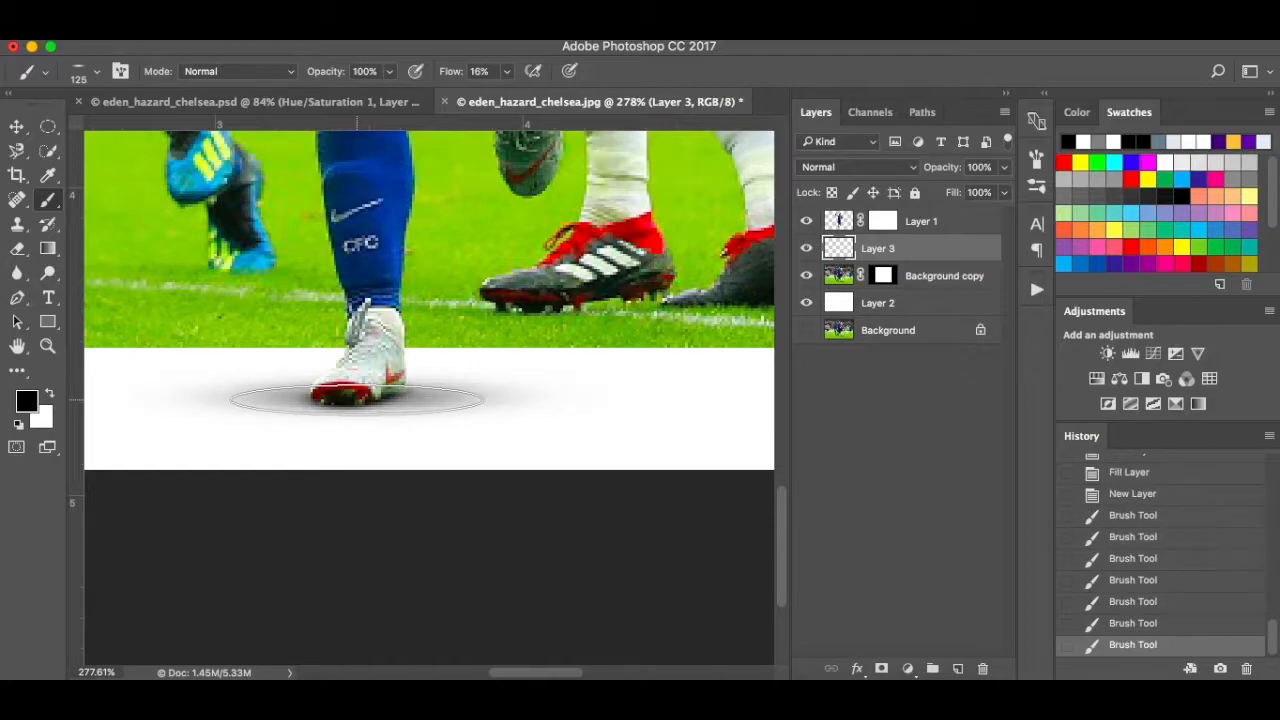
- Widen and darken the ground shadow beneath the boot with a few dabs of a 175 px brush
{"action": "key", "text": "bracketright"}
{"action": "key", "text": "bracketright"}
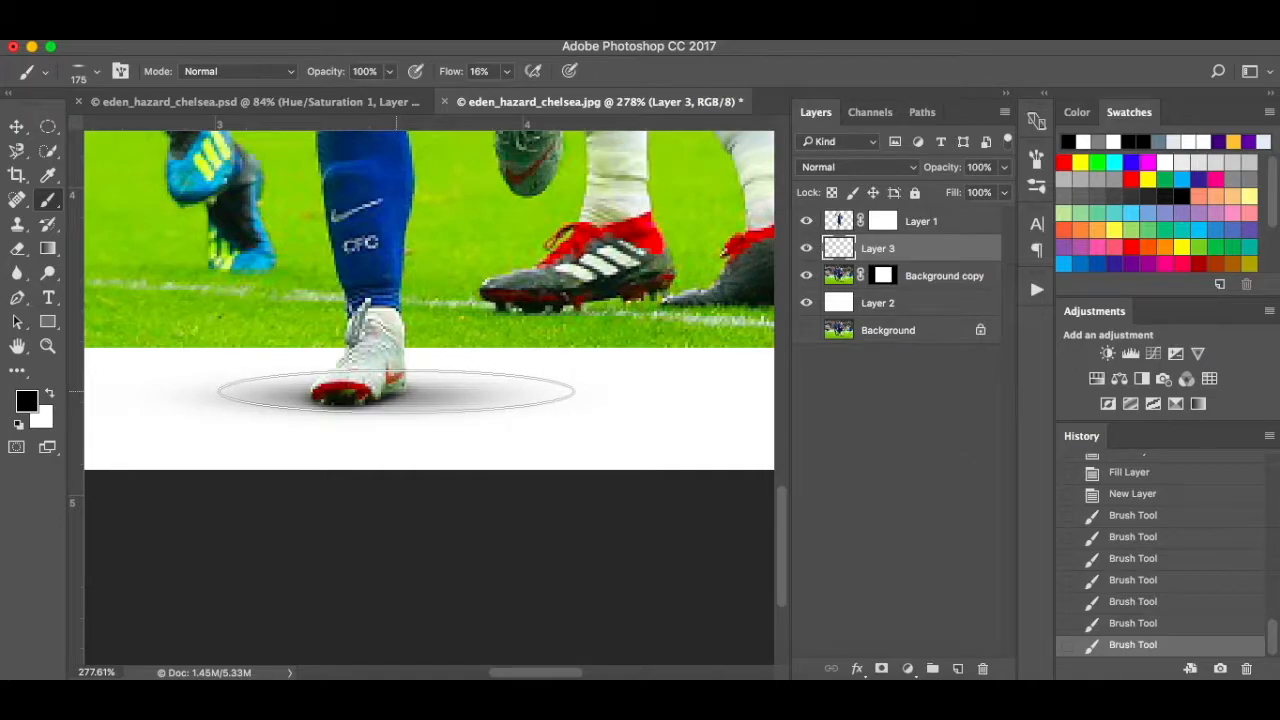
{"action": "left_click", "coordinate": [395, 392]}
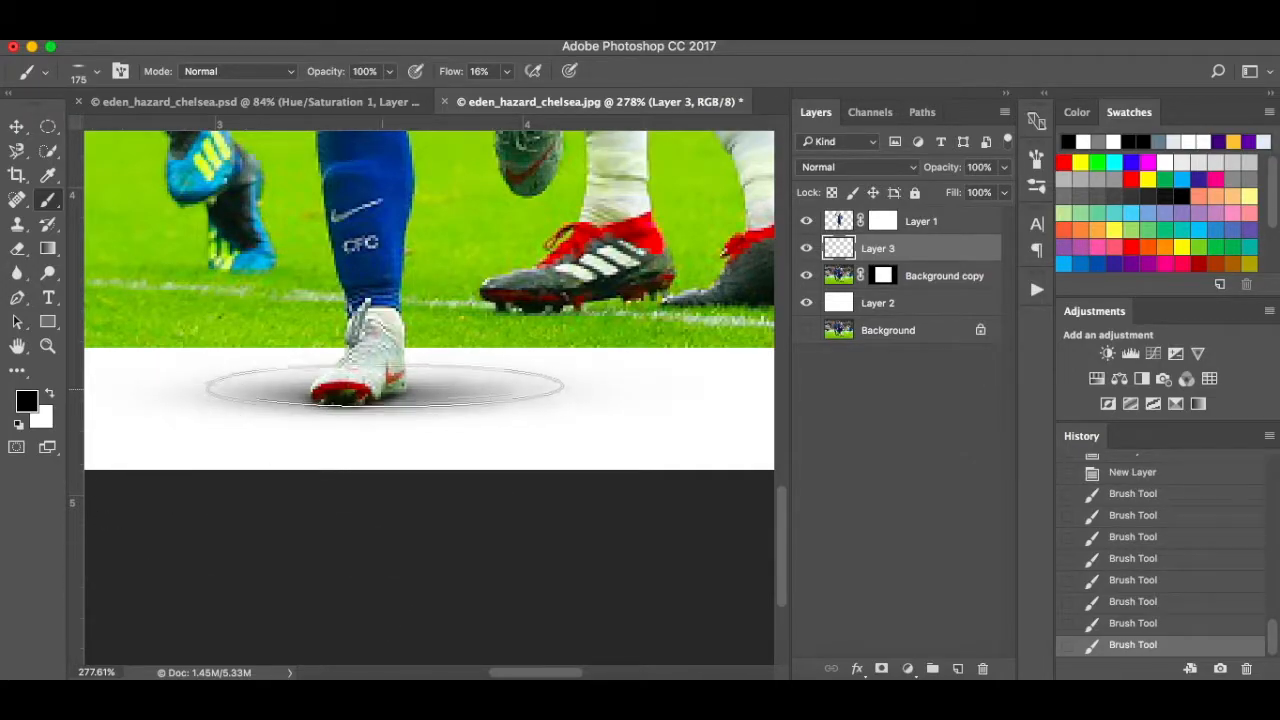
{"action": "left_click", "coordinate": [393, 400]}
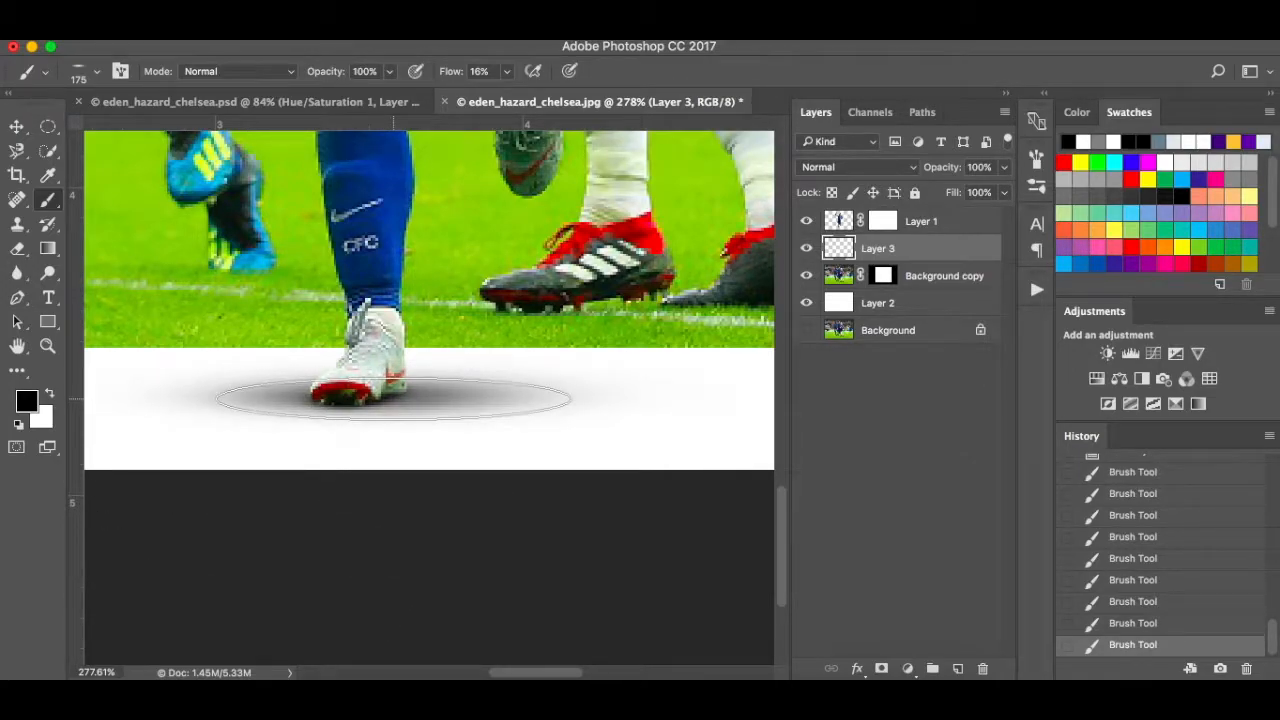
{"action": "left_click", "coordinate": [390, 402]}
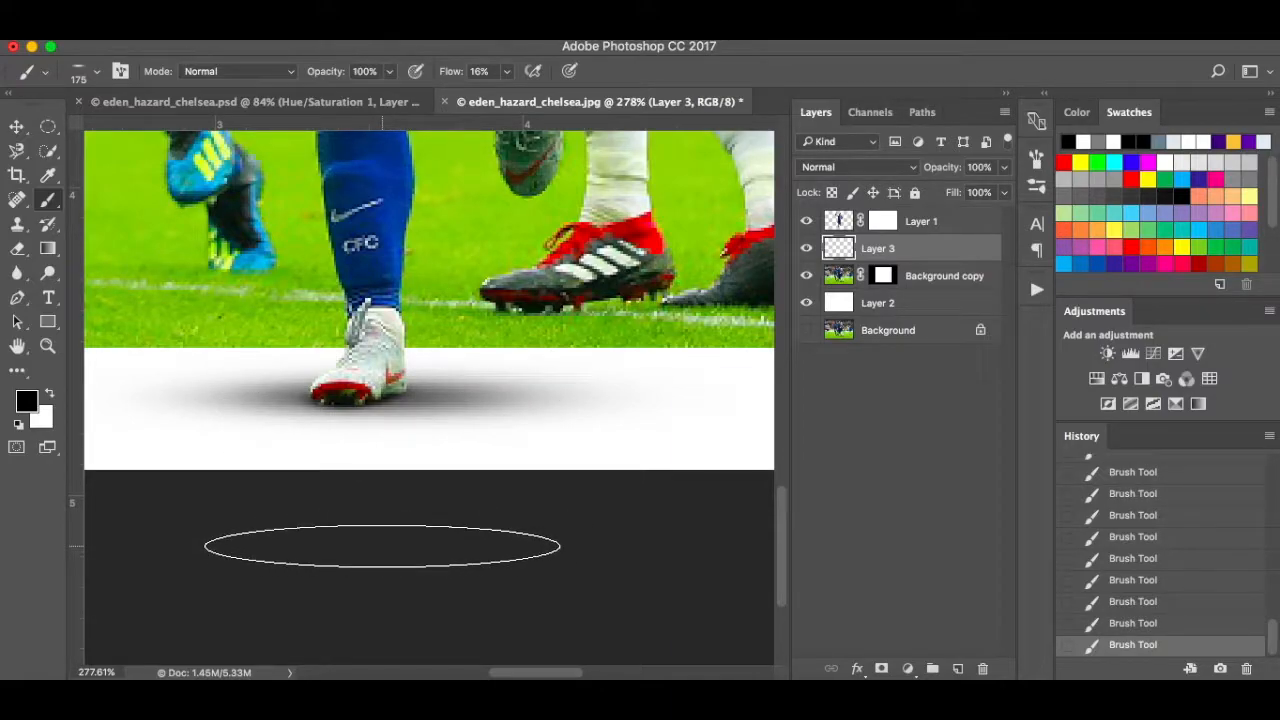
{"action": "key", "text": "v"}
{"action": "key", "text": "super+0"}
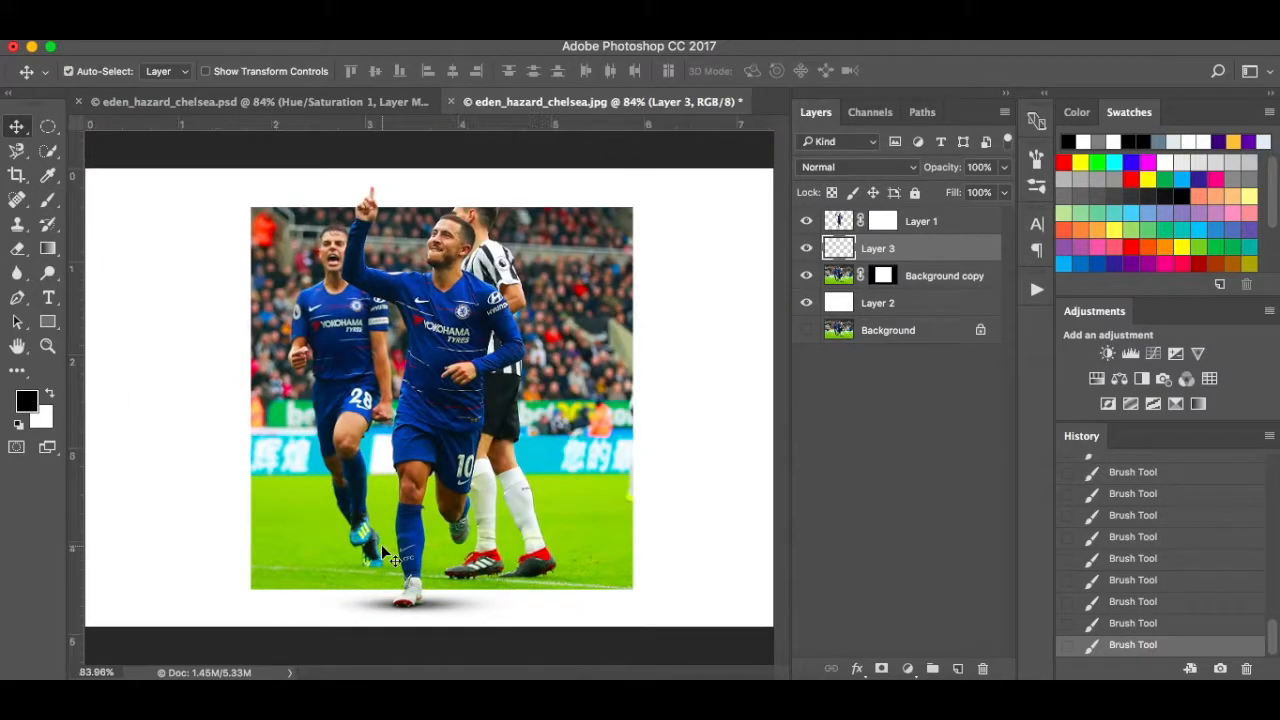
- Rename Layer 1, which holds the cut-out footballer, as eden
{"action": "scroll", "coordinate": [420, 600], "scroll_direction": "up", "scroll_amount": 5}
{"action": "scroll", "coordinate": [425, 603], "scroll_direction": "down", "scroll_amount": 5}
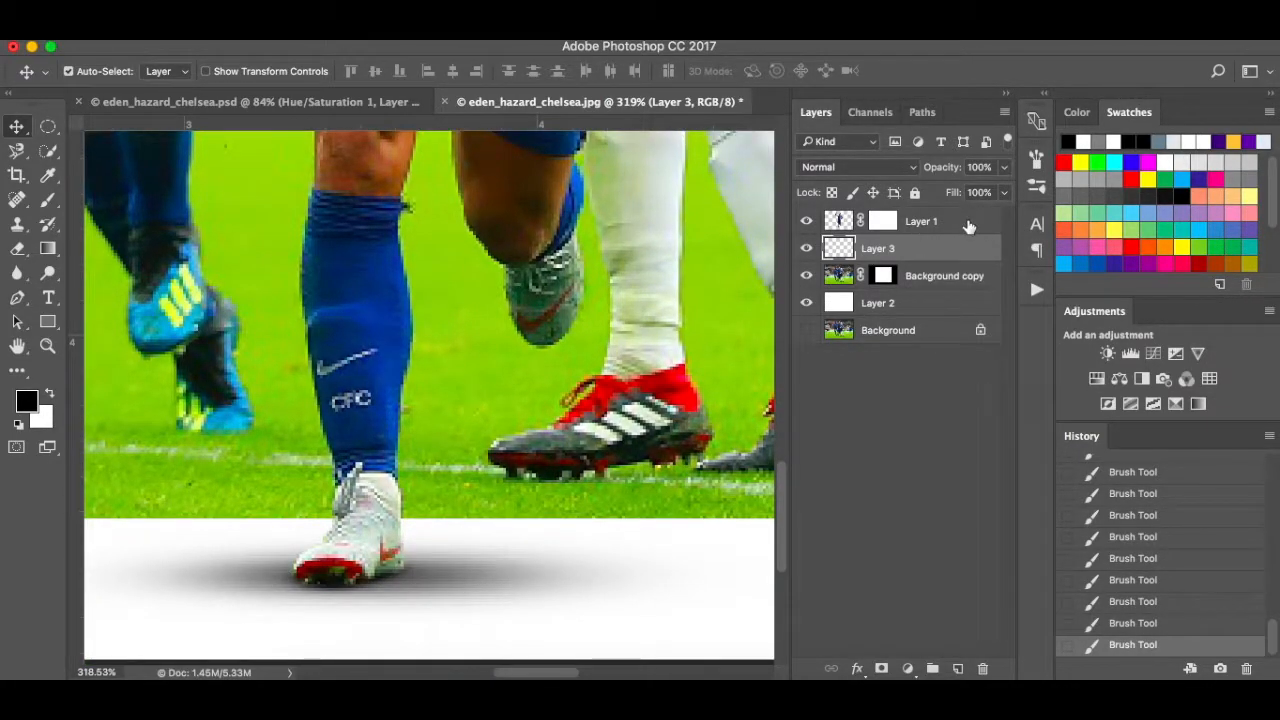
{"action": "left_click", "coordinate": [968, 226]}
{"action": "double_click", "coordinate": [922, 222]}
{"action": "type", "text": "eden"}
{"action": "key", "text": "Return"}
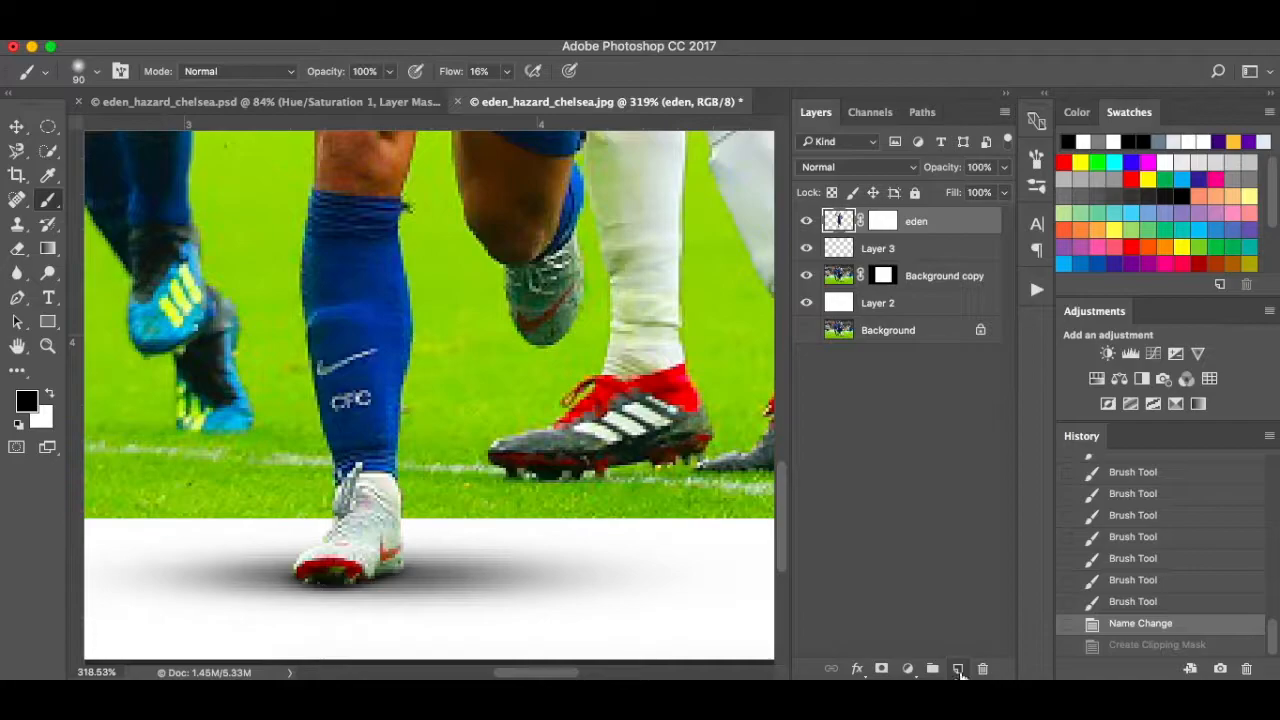
- Add a new layer above the eden layer and clip it to the footballer cut-out
{"action": "left_click", "coordinate": [957, 668]}
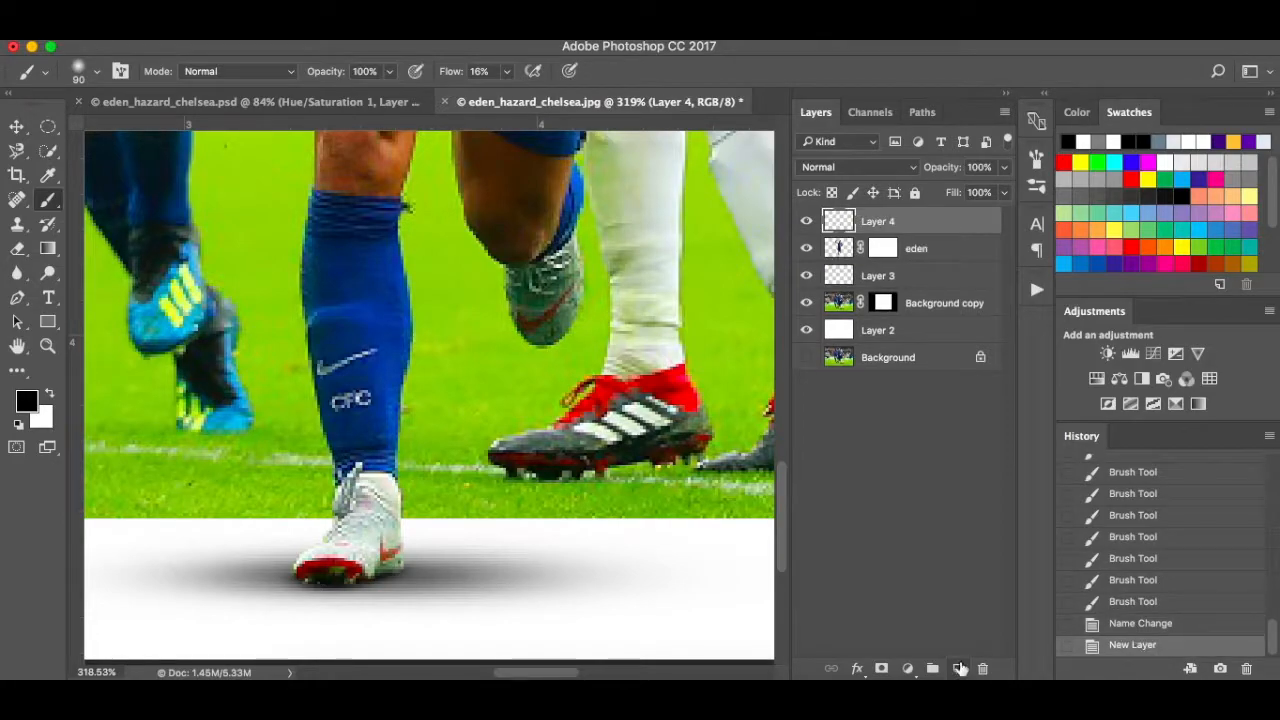
{"action": "left_click", "coordinate": [955, 236], "text": "alt"}
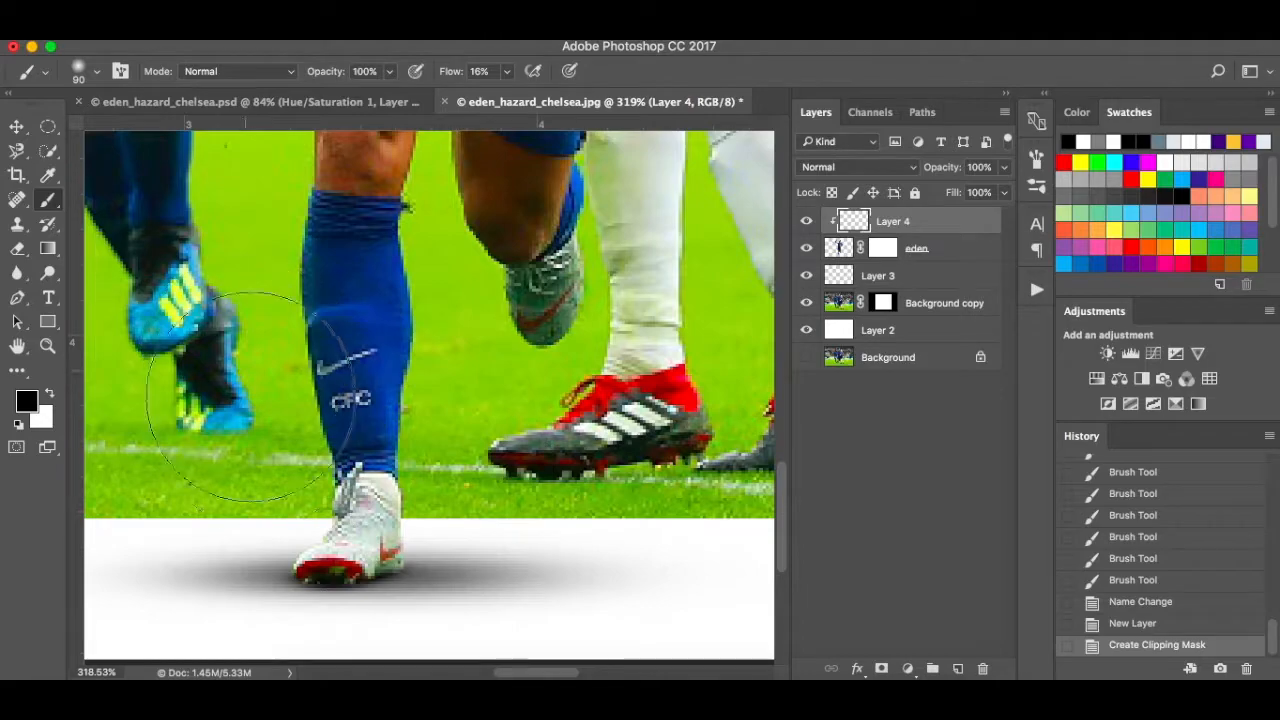
{"action": "right_click", "coordinate": [467, 438]}
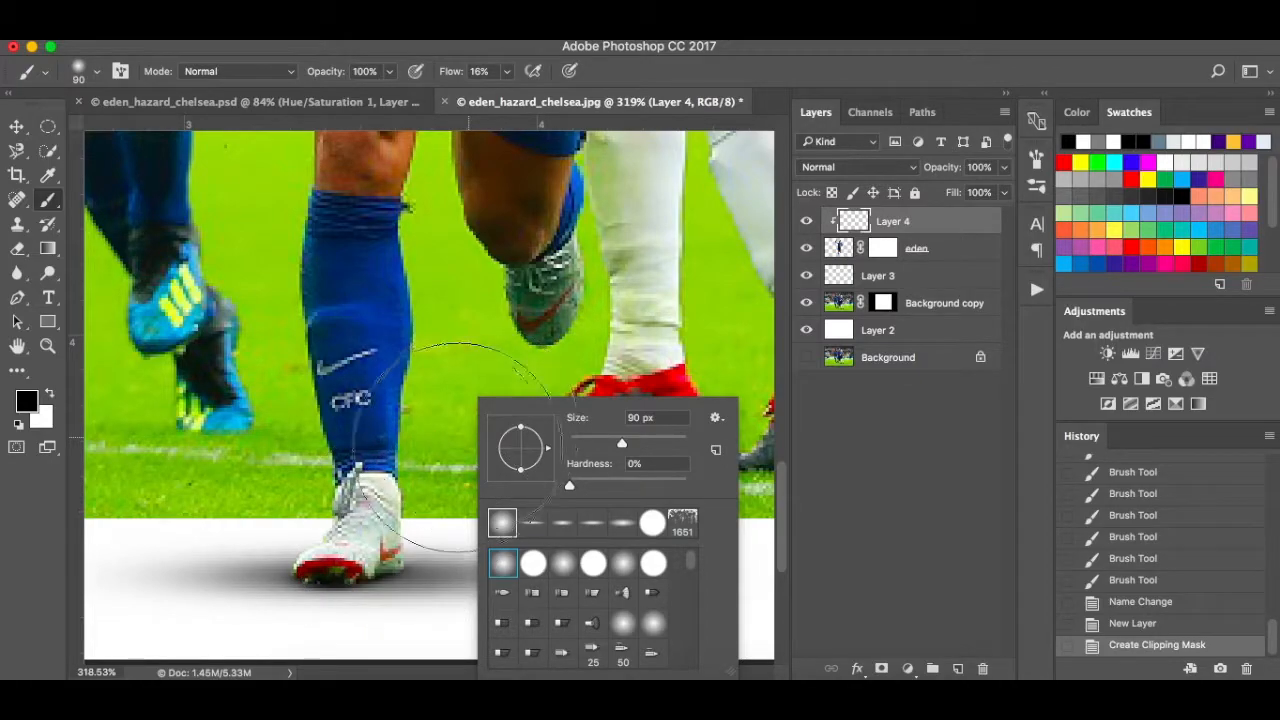
{"action": "left_click_drag", "start_coordinate": [438, 463], "coordinate": [548, 634]}
{"action": "key", "text": "super+z"}
- Reduce the brush size to 25 px and its flow to 4% for subtle shading on the footballer
{"action": "key", "text": "bracketleft"}
{"action": "key", "text": "bracketleft"}
{"action": "key", "text": "bracketleft"}
{"action": "key", "text": "bracketleft"}
{"action": "key", "text": "bracketleft"}
{"action": "key", "text": "bracketleft"}
{"action": "key", "text": "bracketleft"}
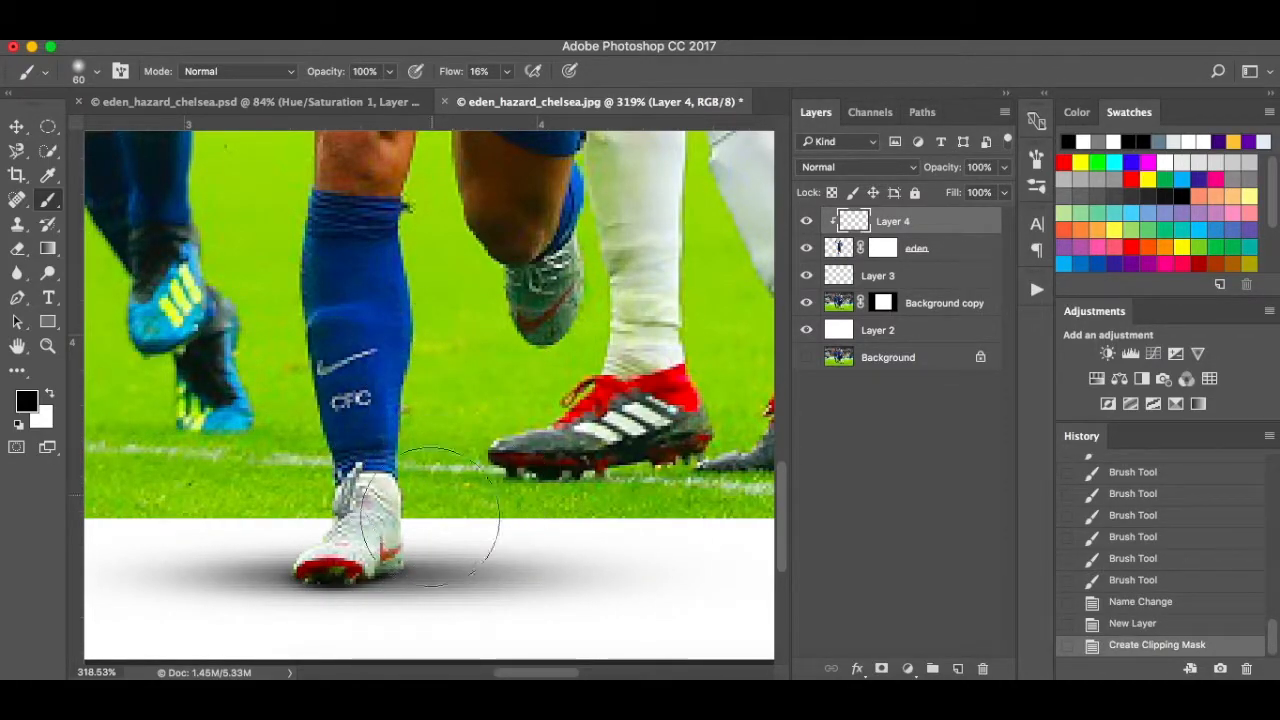
{"action": "left_click", "coordinate": [507, 71]}
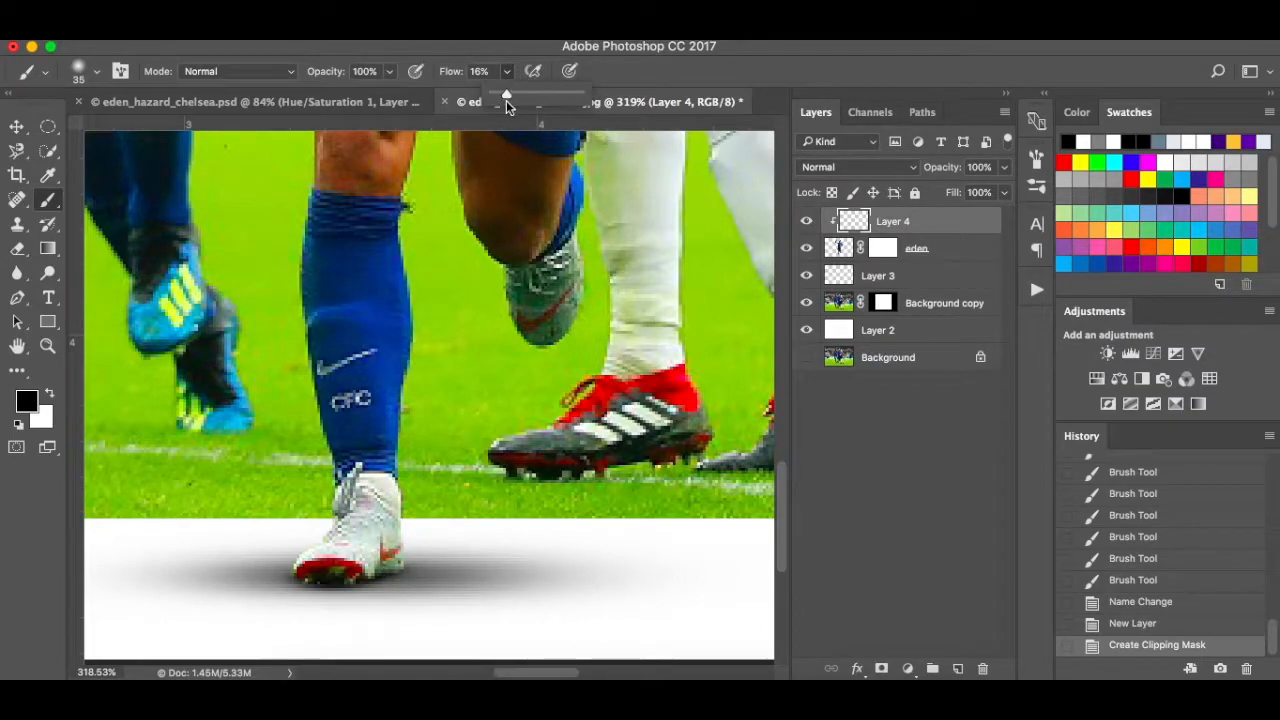
{"action": "mouse_move", "coordinate": [400, 568]}
{"action": "left_mouse_down"}
{"action": "mouse_move", "coordinate": [339, 595]}
{"action": "mouse_move", "coordinate": [376, 563]}
{"action": "left_mouse_up"}
{"action": "key", "text": "super+z"}
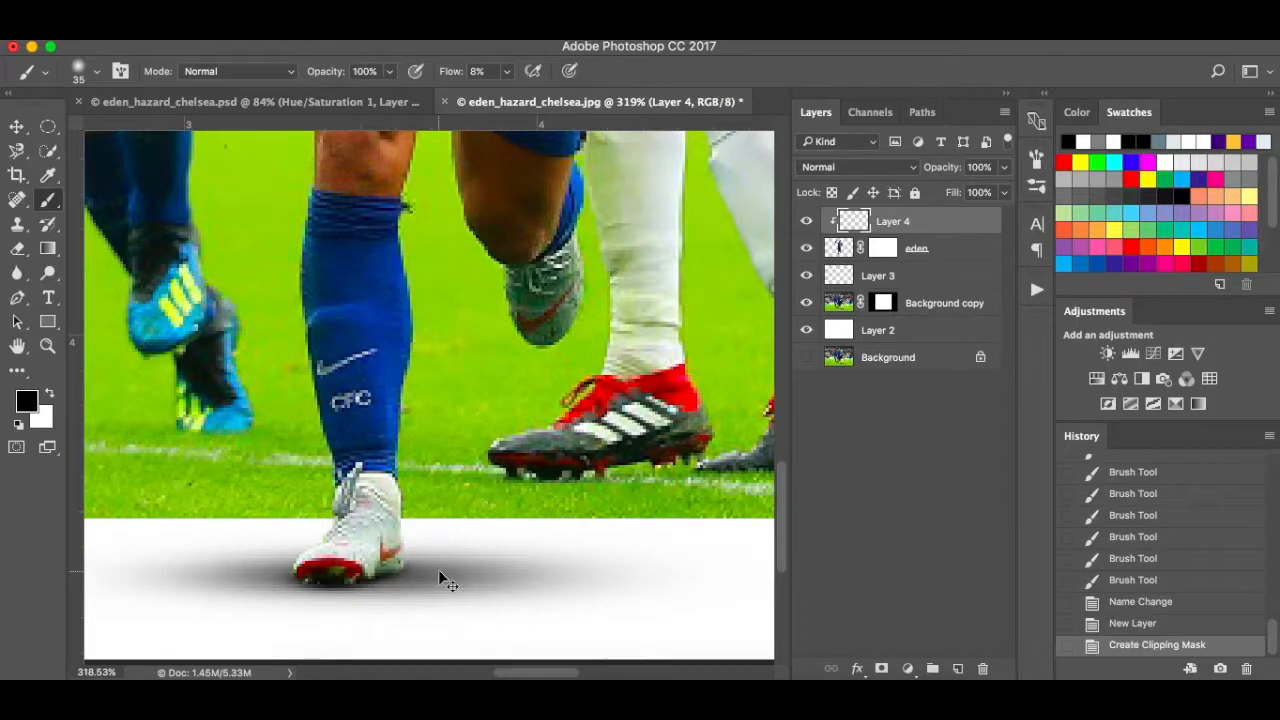
{"action": "left_click", "coordinate": [507, 72]}
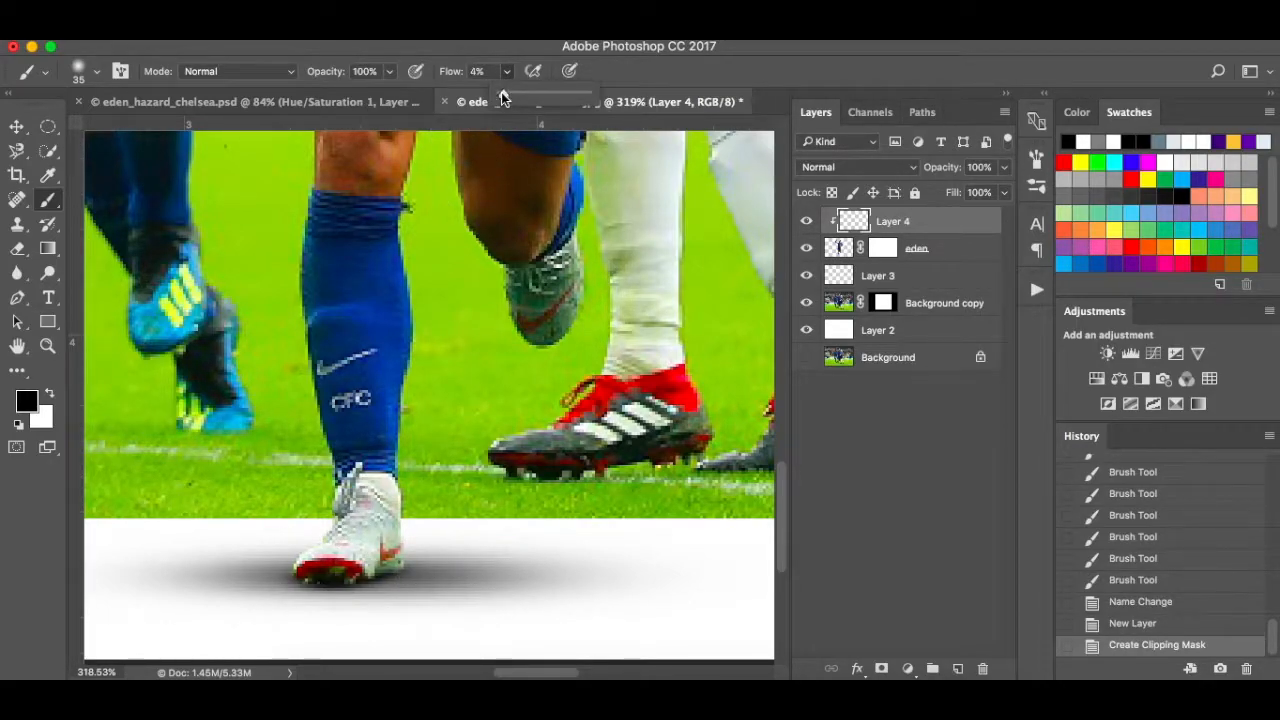
{"action": "key", "text": "bracketleft"}
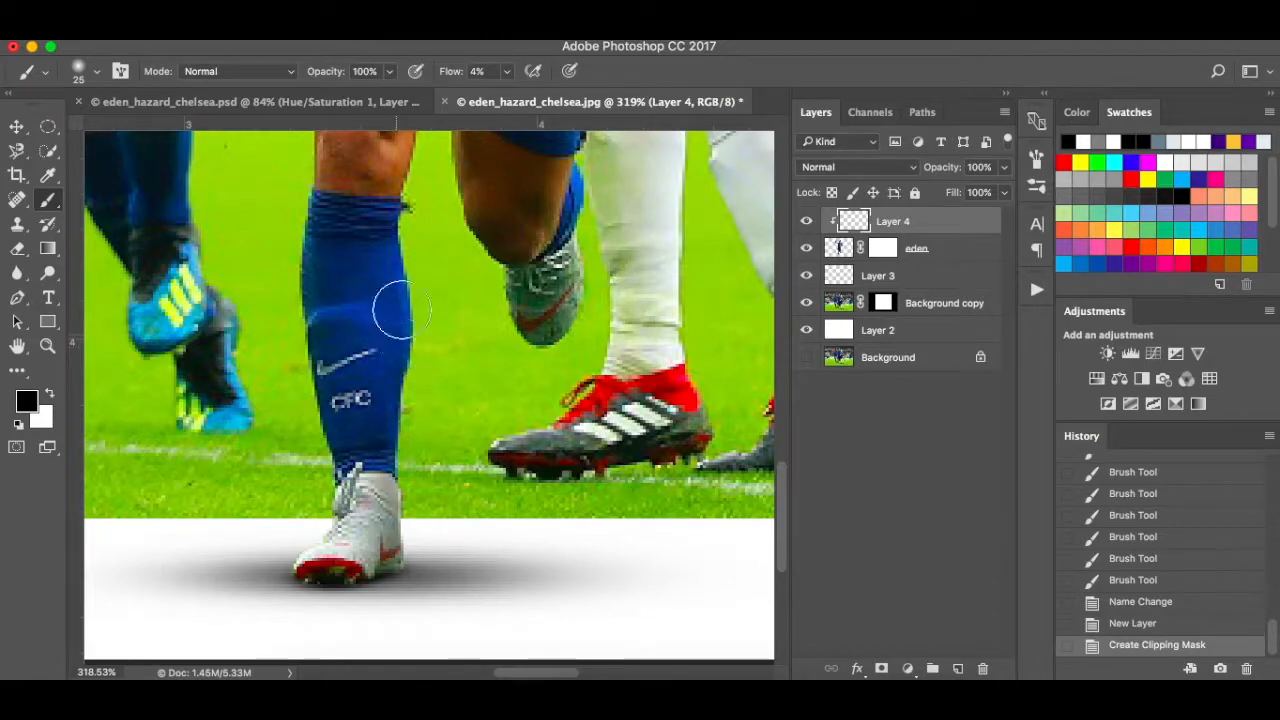
- Paint faint black shading along the edge of the footballer's standing leg, sock and boot on the clipped layer
{"action": "left_click_drag", "start_coordinate": [408, 397], "coordinate": [410, 392]}
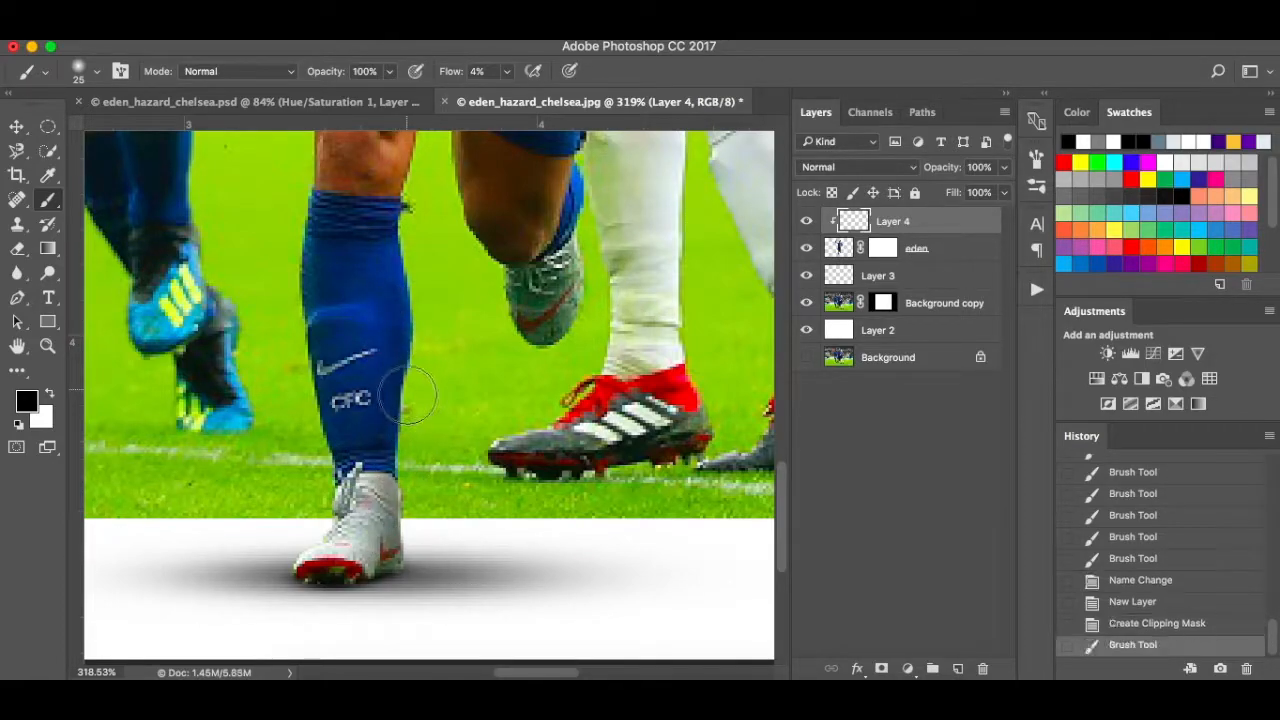
{"action": "mouse_move", "coordinate": [343, 586]}
{"action": "left_mouse_down"}
{"action": "mouse_move", "coordinate": [304, 588]}
{"action": "mouse_move", "coordinate": [400, 555]}
{"action": "left_mouse_up"}
{"action": "right_click", "coordinate": [304, 588]}
{"action": "mouse_move", "coordinate": [390, 368]}
{"action": "left_mouse_down"}
{"action": "mouse_move", "coordinate": [387, 240]}
{"action": "mouse_move", "coordinate": [388, 316]}
{"action": "mouse_move", "coordinate": [398, 228]}
{"action": "mouse_move", "coordinate": [403, 551]}
{"action": "left_mouse_up"}
{"action": "key", "text": "super+0"}
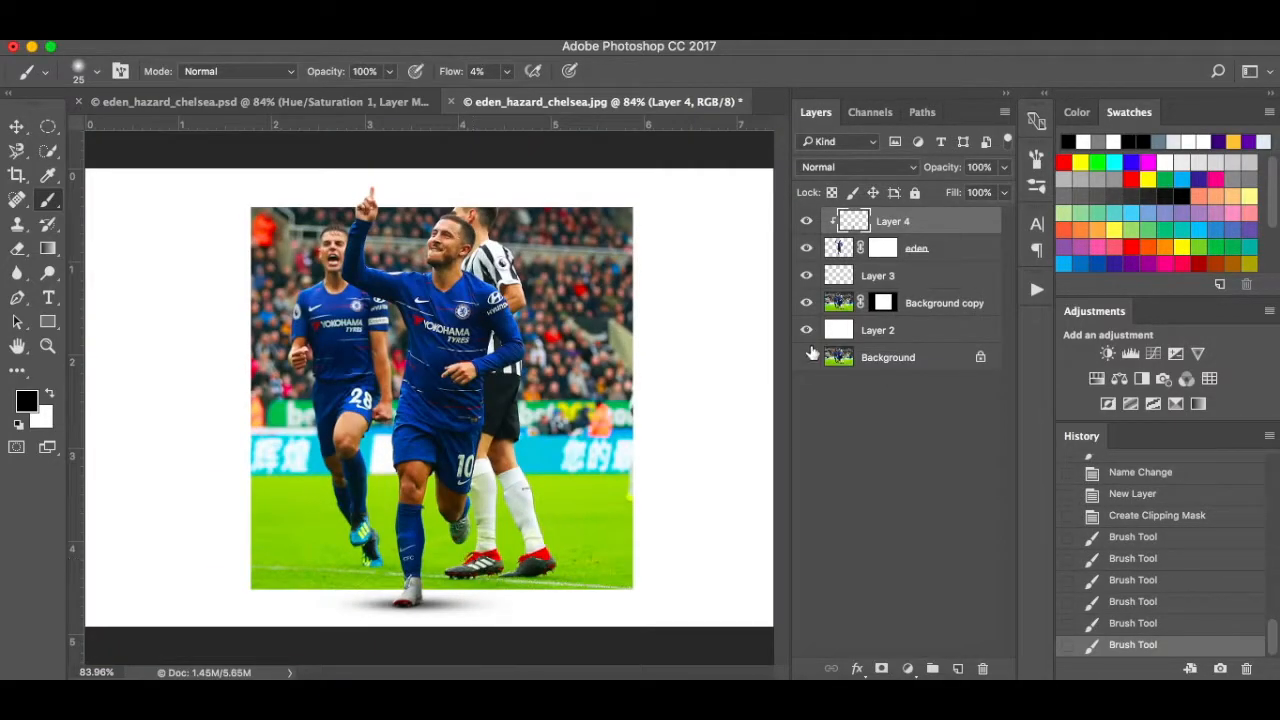
- Compare the image with and without the clipped Layer 4, and rename that layer as shading
{"action": "left_click", "coordinate": [806, 222]}
{"action": "left_click", "coordinate": [806, 222]}
{"action": "left_click", "coordinate": [806, 222]}
{"action": "left_click", "coordinate": [806, 222]}
{"action": "type", "text": "shading"}
{"action": "key", "text": "Return"}
- Check the ground shadow by toggling Layer 3's visibility, and rename that layer as Shadow
{"action": "left_click", "coordinate": [806, 278]}
{"action": "left_click", "coordinate": [806, 278]}
{"action": "double_click", "coordinate": [877, 276]}
{"action": "type", "text": "Sha"}
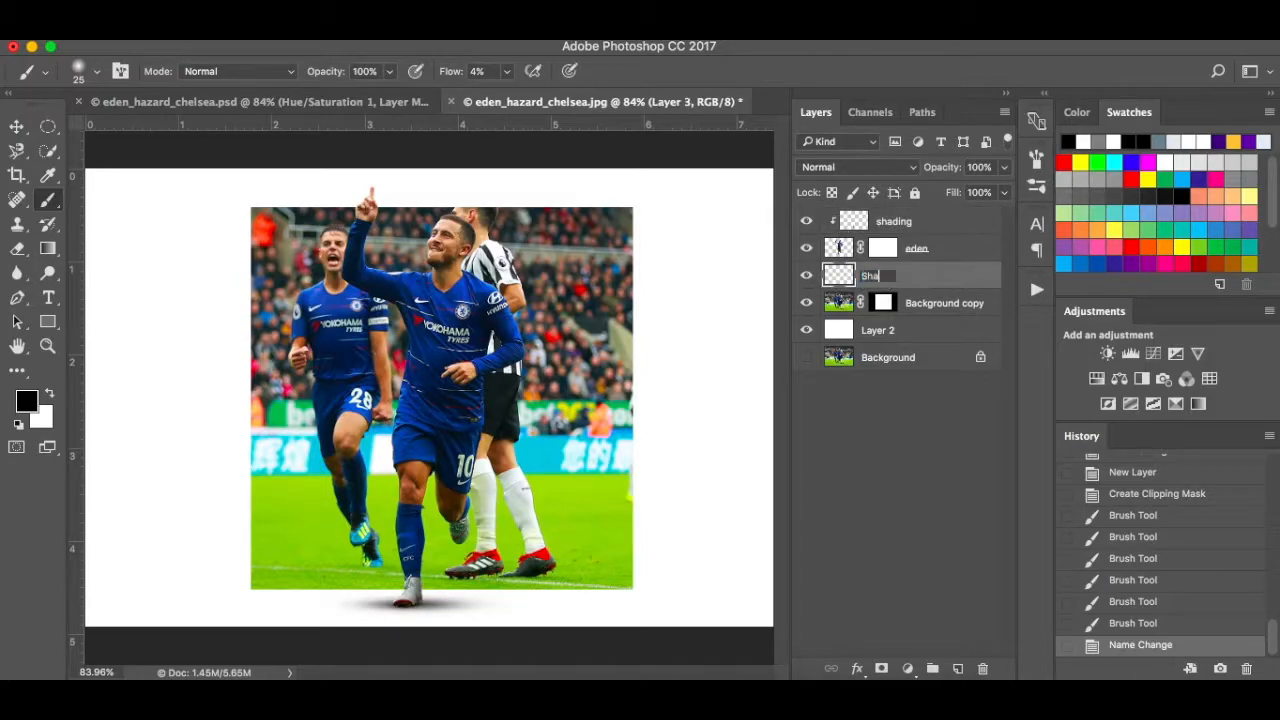
{"action": "type", "text": "dow"}
{"action": "key", "text": "Return"}
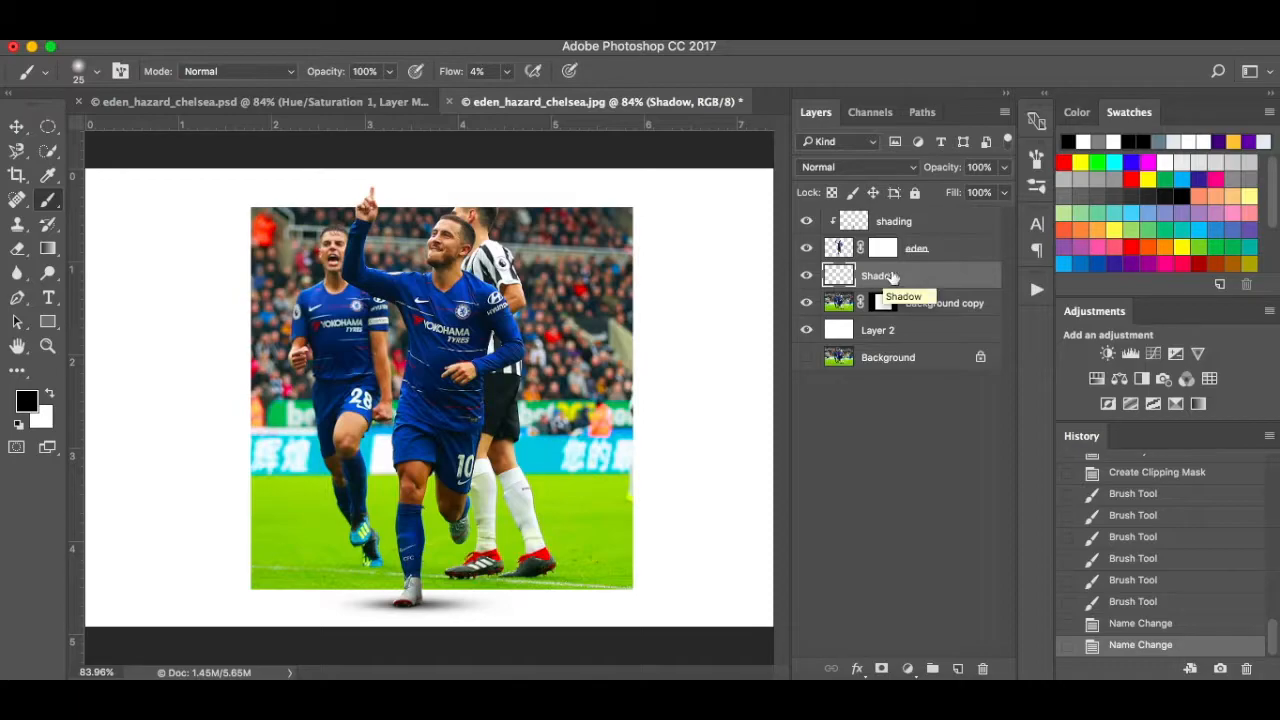
{"action": "left_click", "coordinate": [950, 231]}
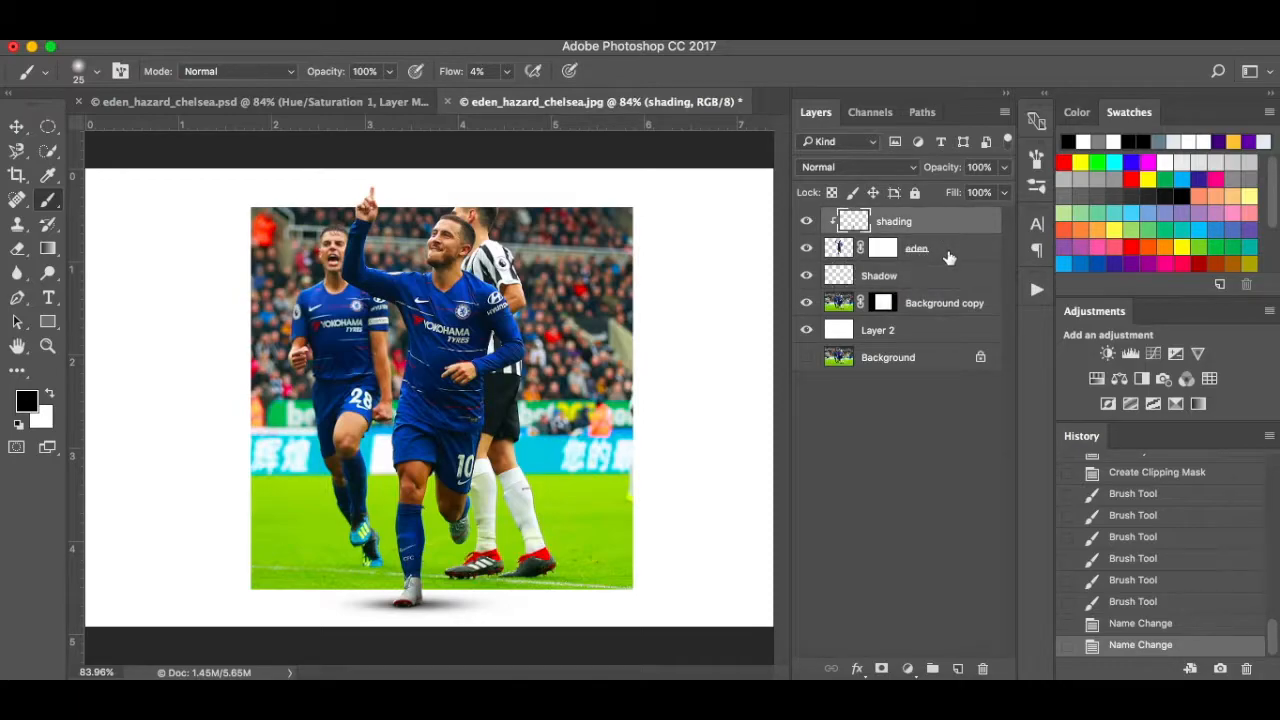
{"action": "left_click", "coordinate": [950, 258]}
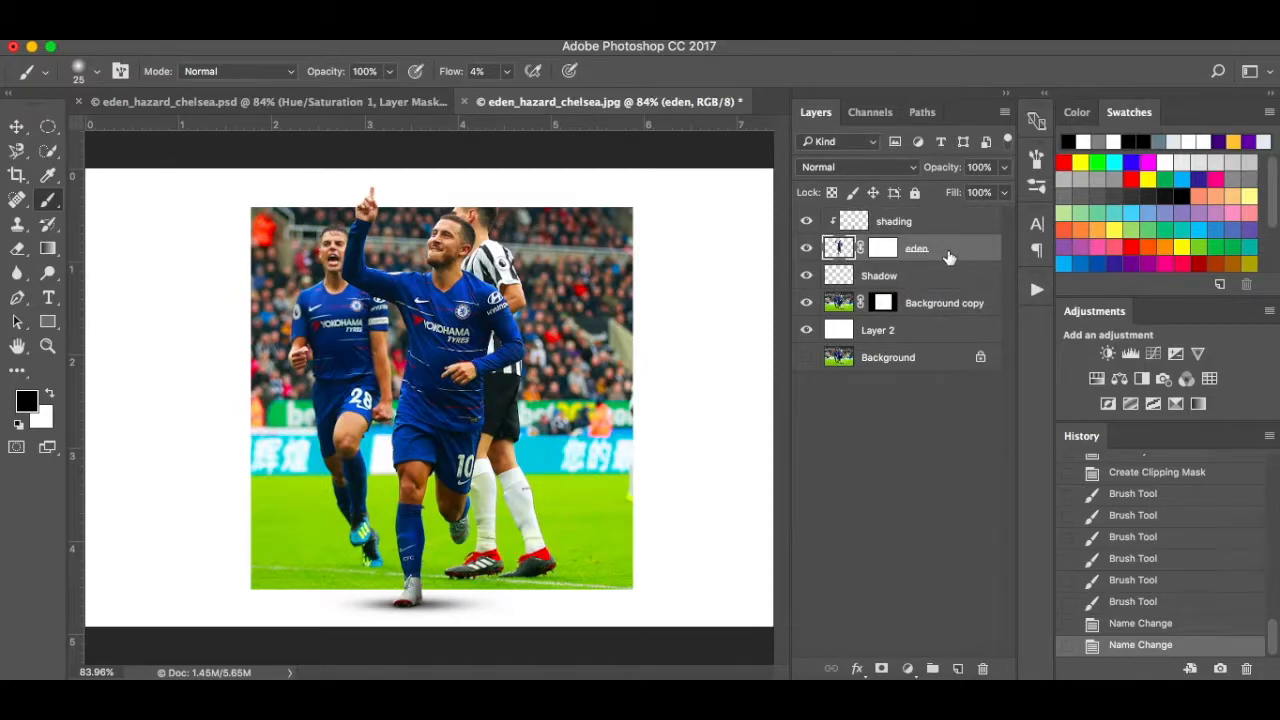
{"action": "left_click", "coordinate": [458, 28]}
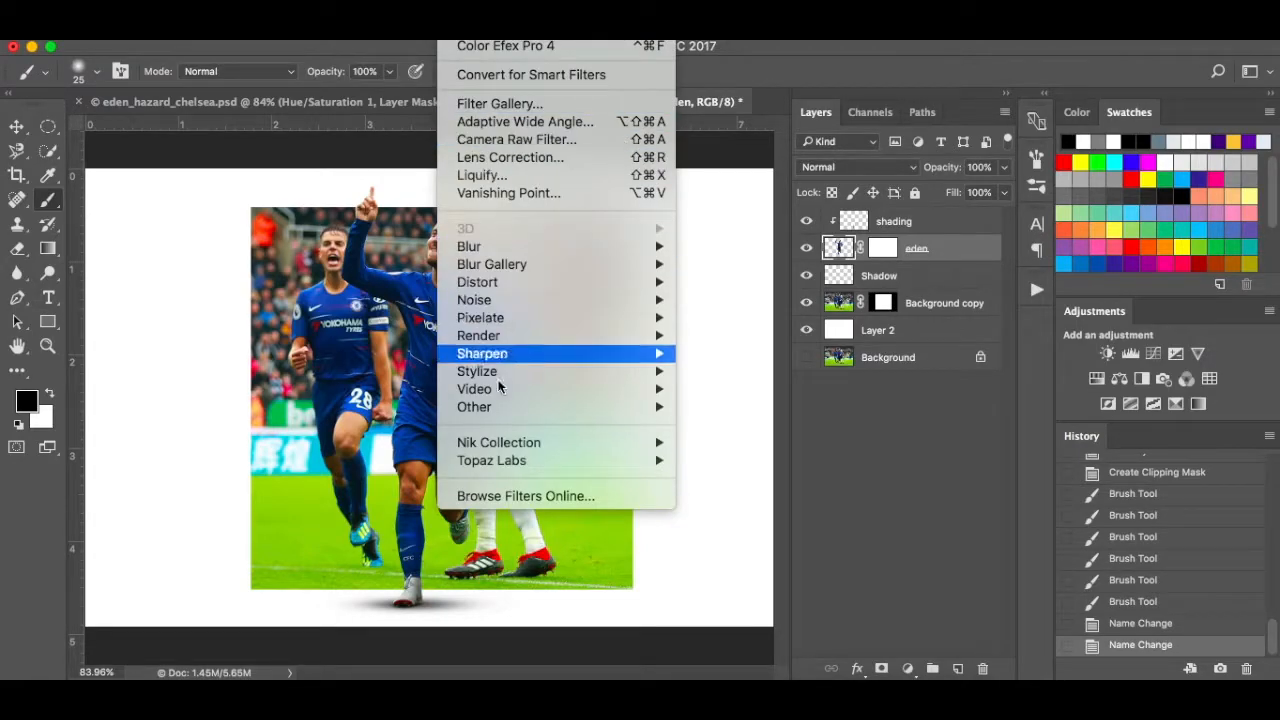
{"action": "mouse_move", "coordinate": [574, 442]}
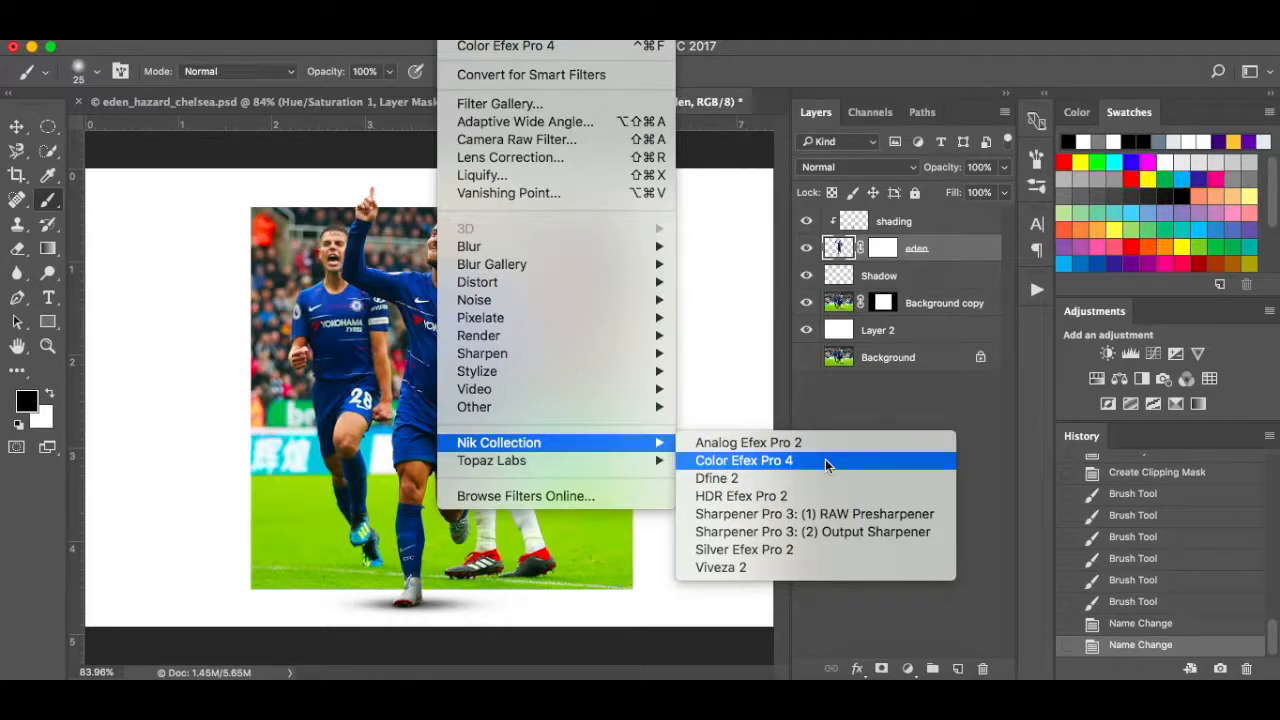
{"action": "left_click", "coordinate": [748, 387]}
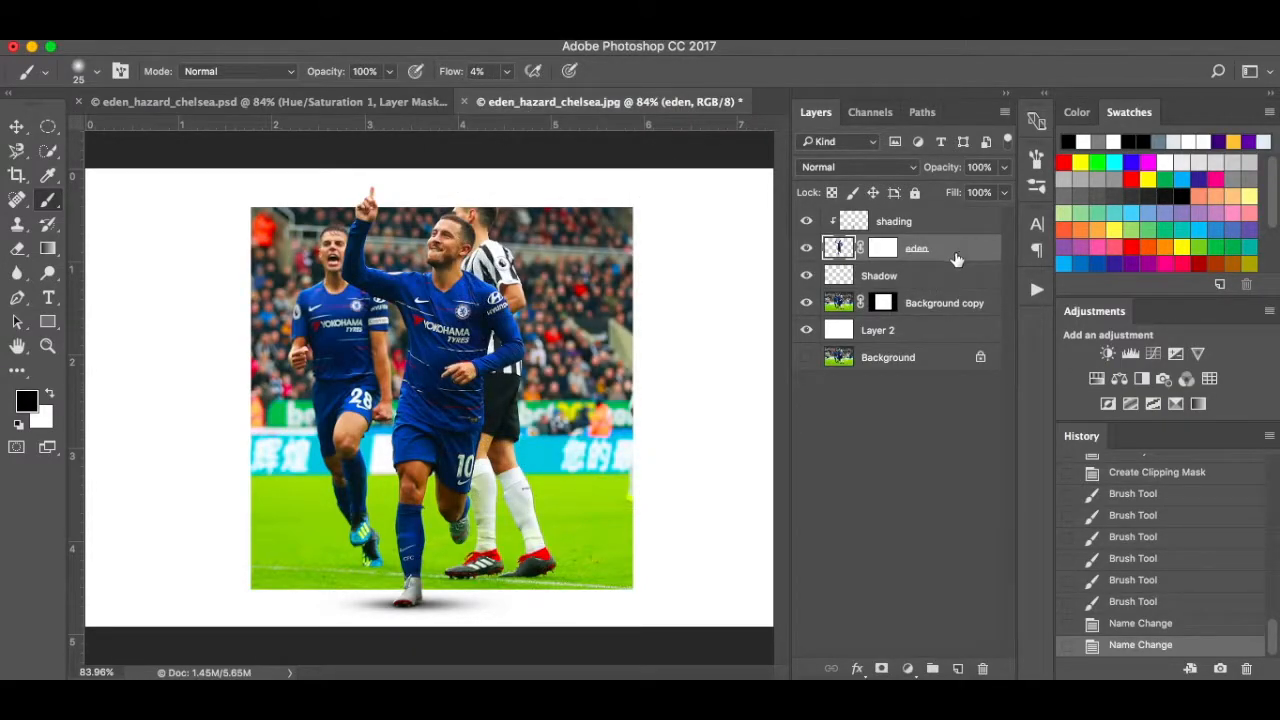
{"action": "right_click", "coordinate": [955, 259]}
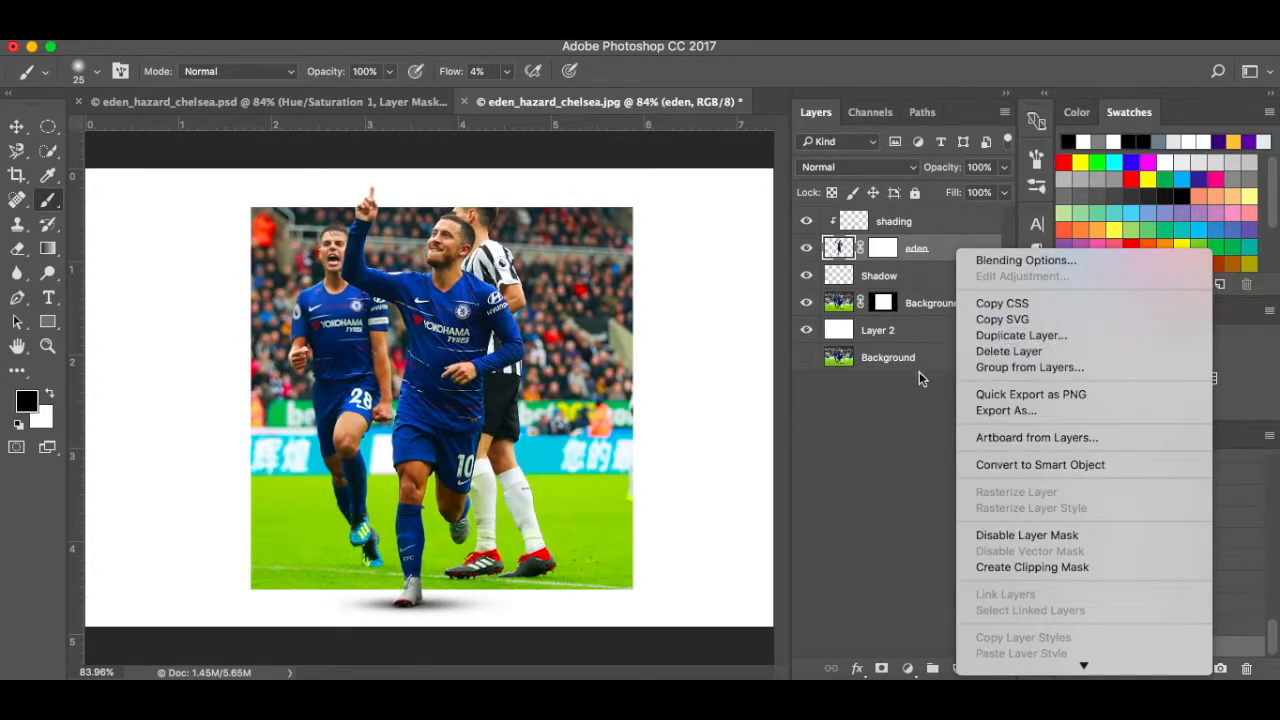
{"action": "left_click", "coordinate": [905, 451]}
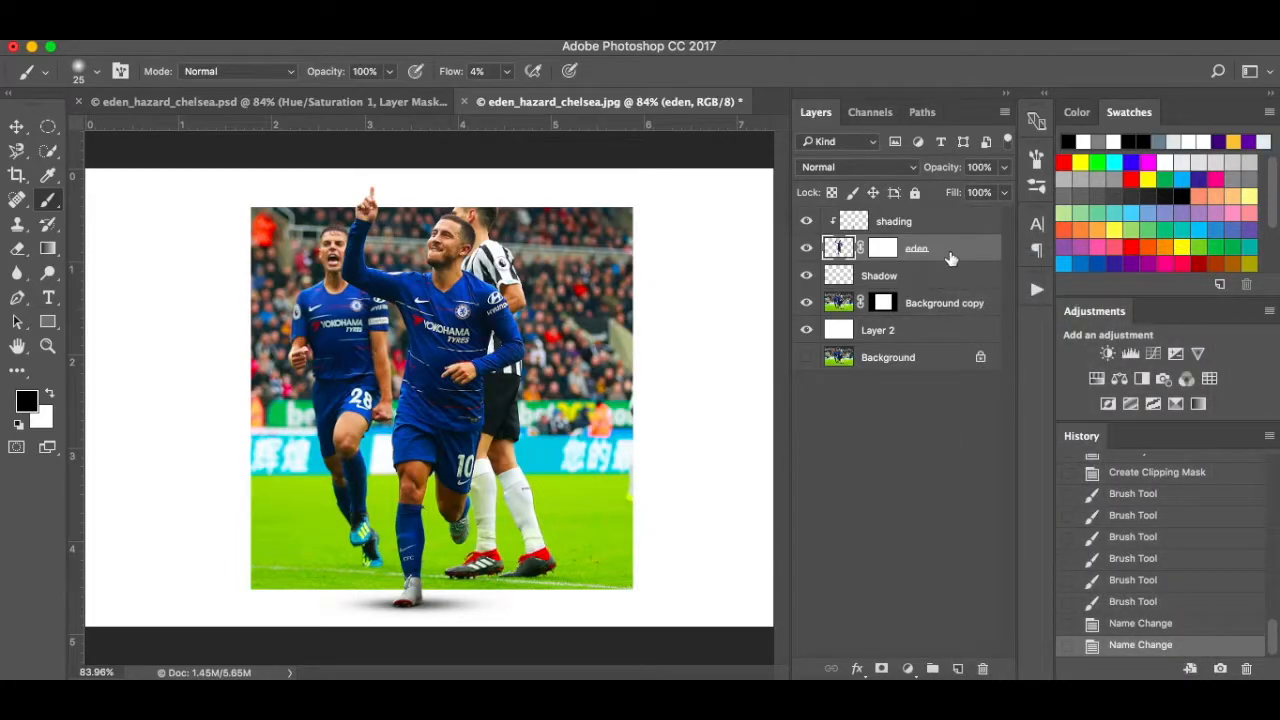
- Duplicate the eden layer and clip the shading layer to the copy
{"action": "left_click_drag", "start_coordinate": [950, 258], "coordinate": [957, 670]}
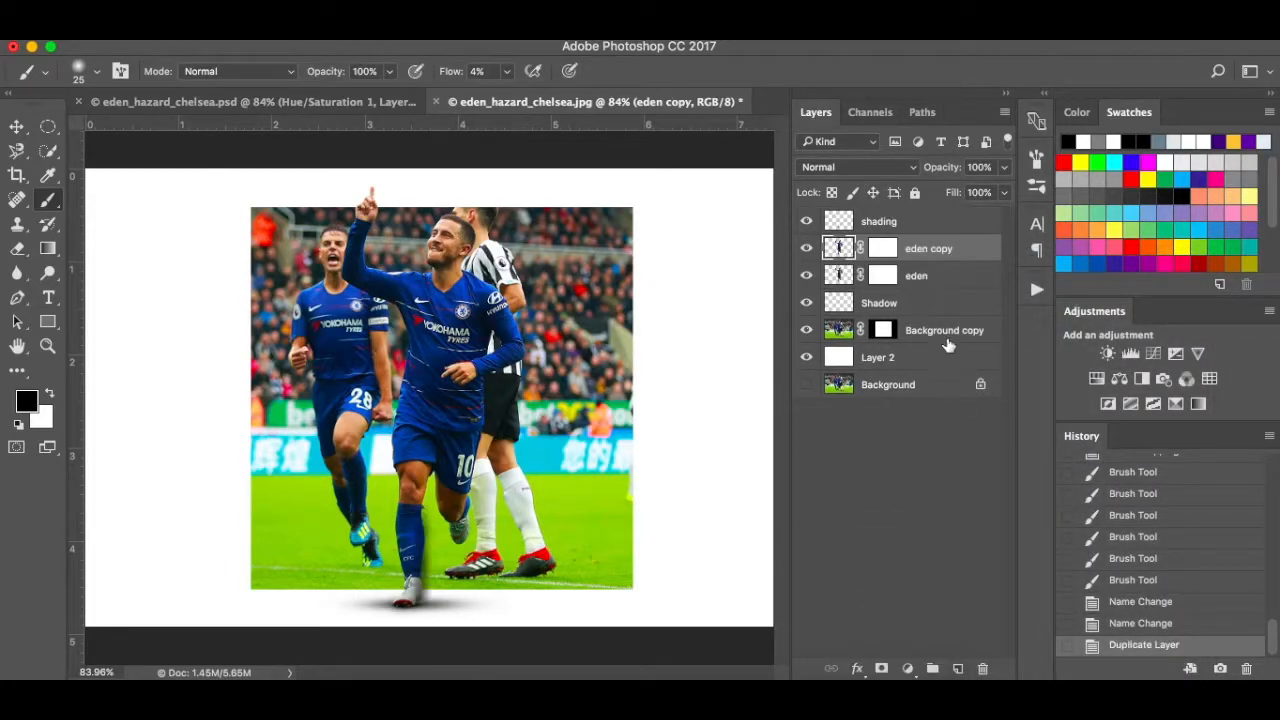
{"action": "left_click_drag", "start_coordinate": [959, 237], "coordinate": [969, 229]}
{"action": "left_click", "coordinate": [969, 229], "text": "alt"}
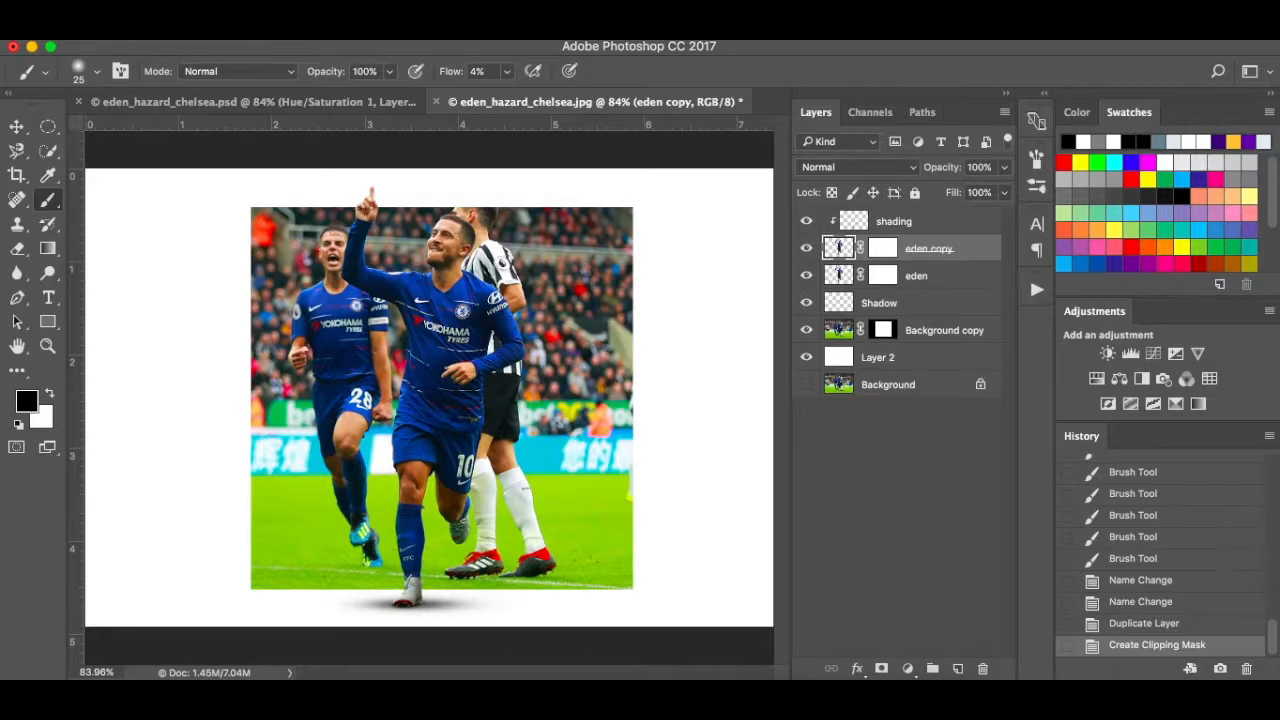
- Try a High Pass filter of 2.0 pixels radius in Overlay mode on the eden copy, and revert to the state before duplication
{"action": "left_click", "coordinate": [455, 31]}
{"action": "mouse_move", "coordinate": [580, 408]}
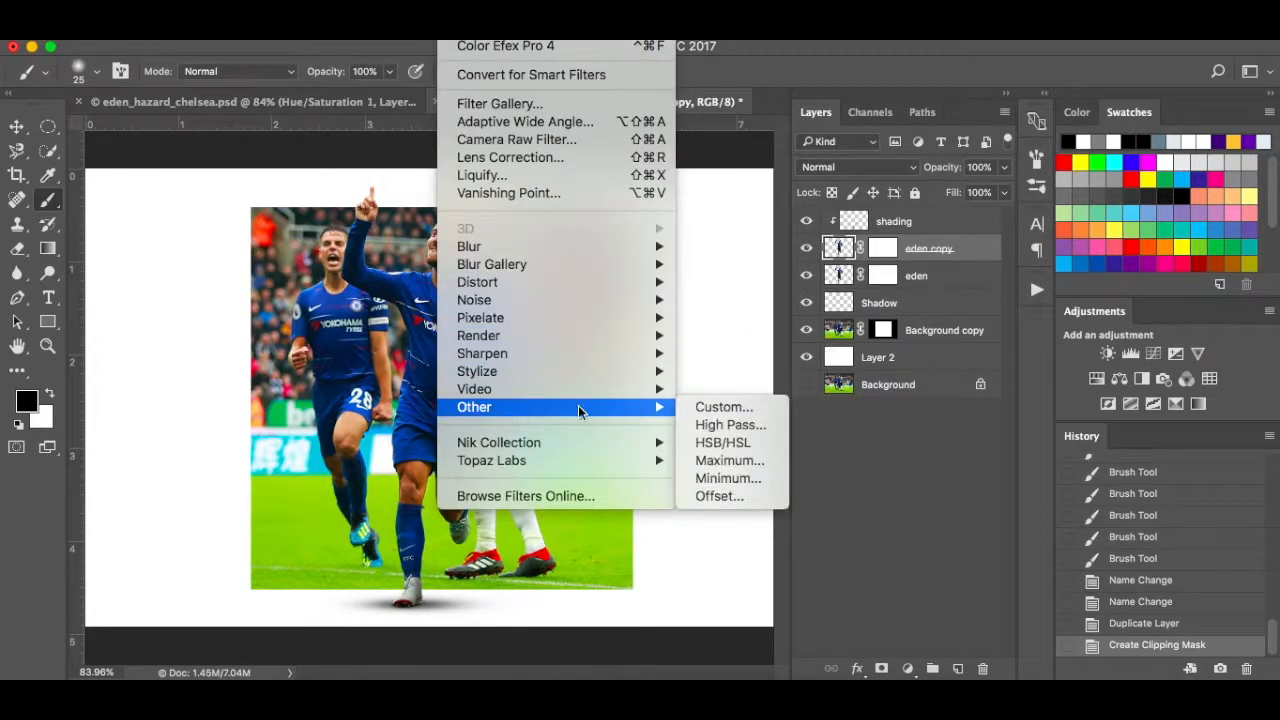
{"action": "left_click", "coordinate": [703, 425]}
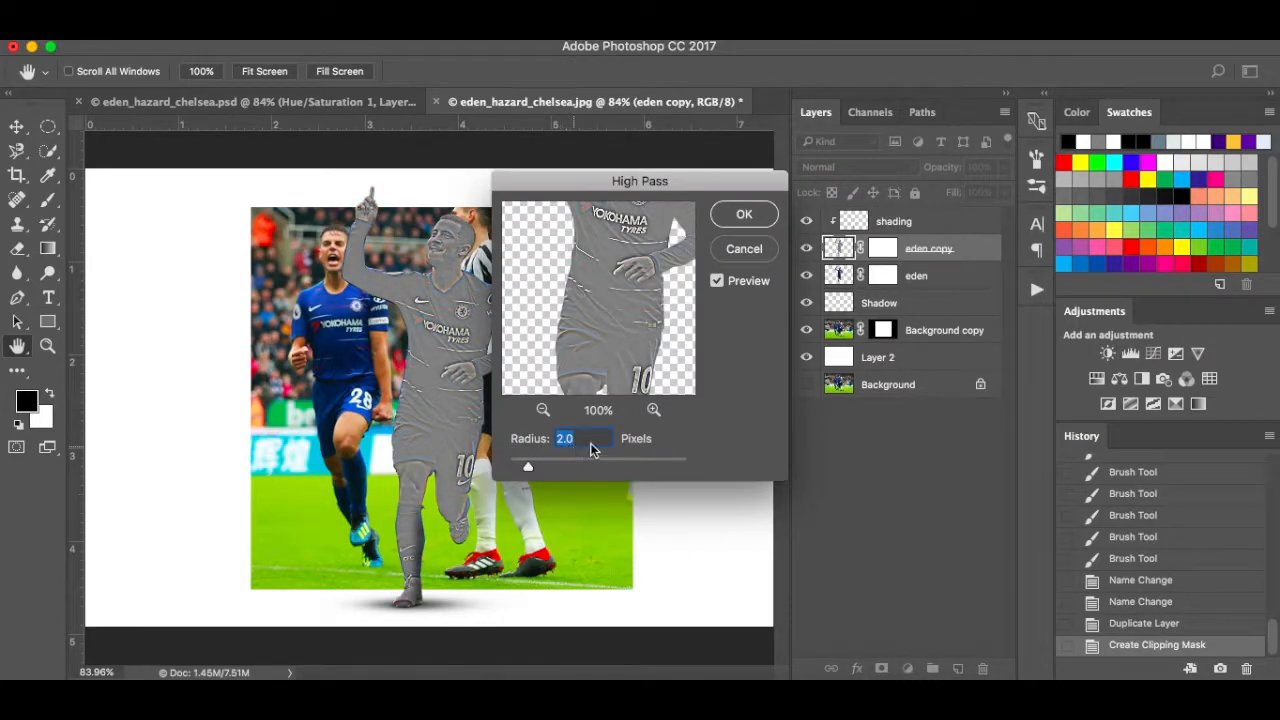
{"action": "left_click", "coordinate": [737, 213]}
{"action": "left_click", "coordinate": [830, 166]}
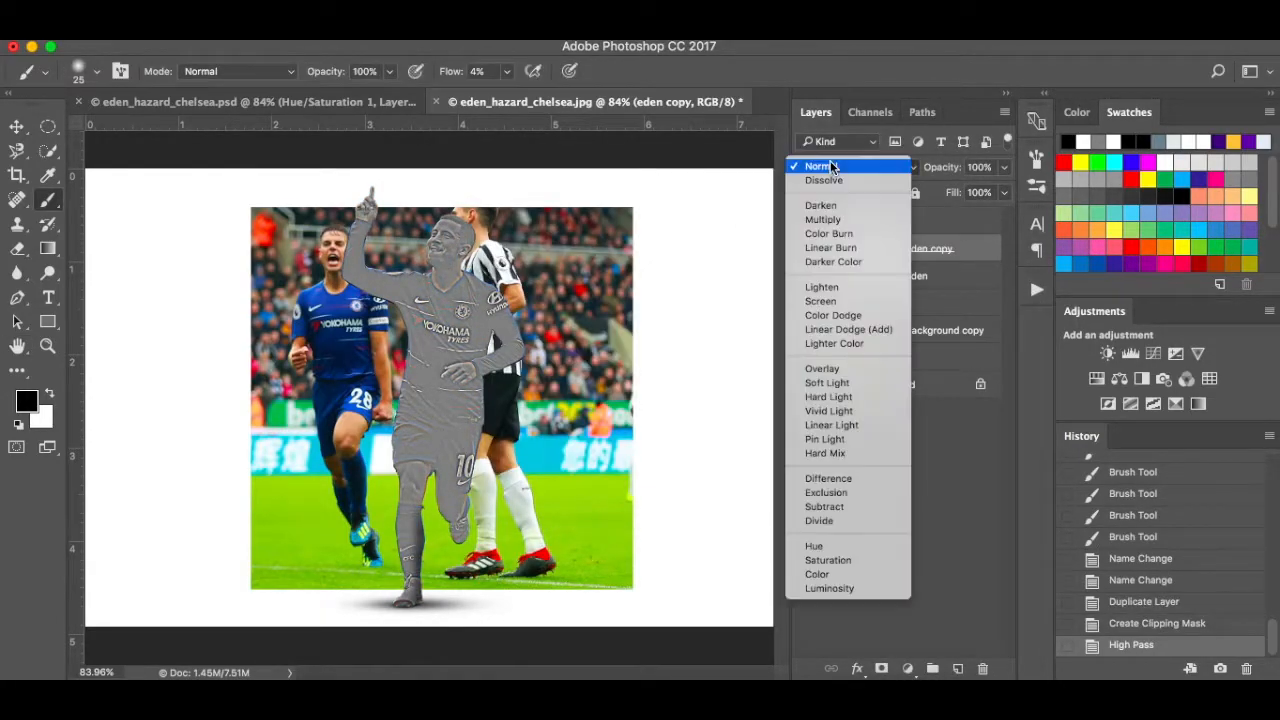
{"action": "left_click", "coordinate": [836, 369]}
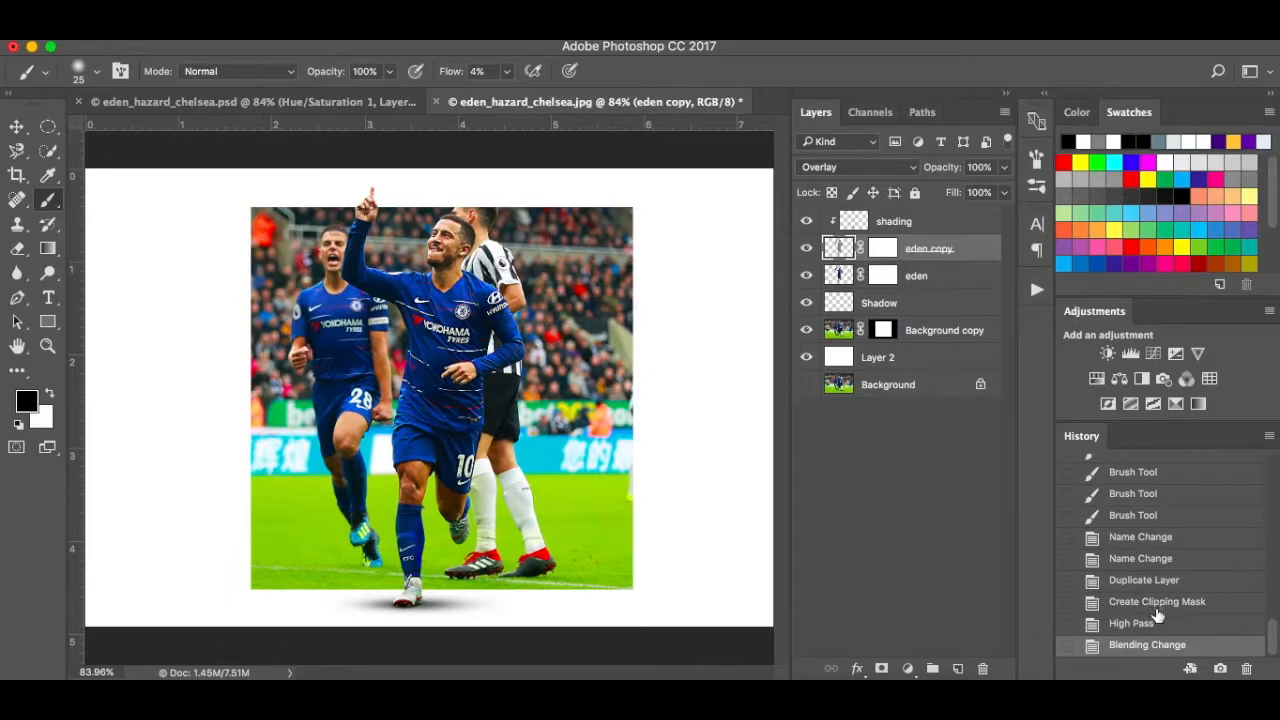
{"action": "left_click", "coordinate": [1172, 560]}
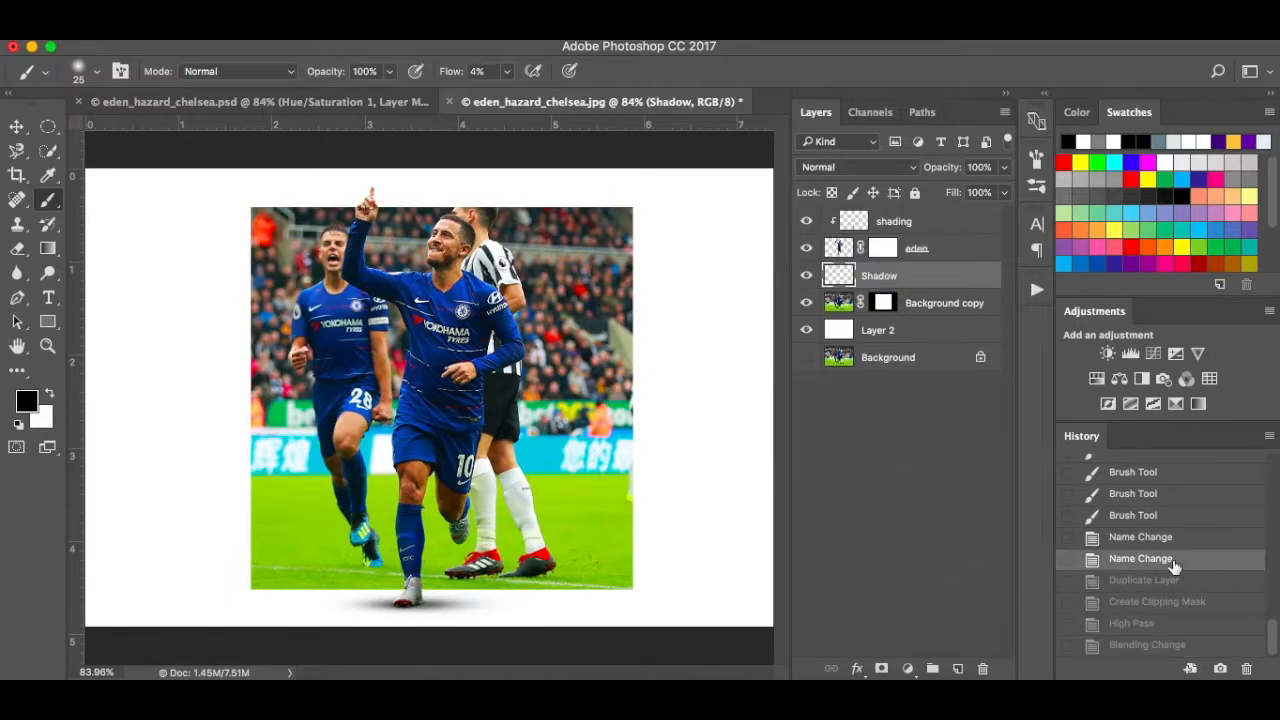
- Convert the original eden layer to a smart object
{"action": "left_click", "coordinate": [938, 256]}
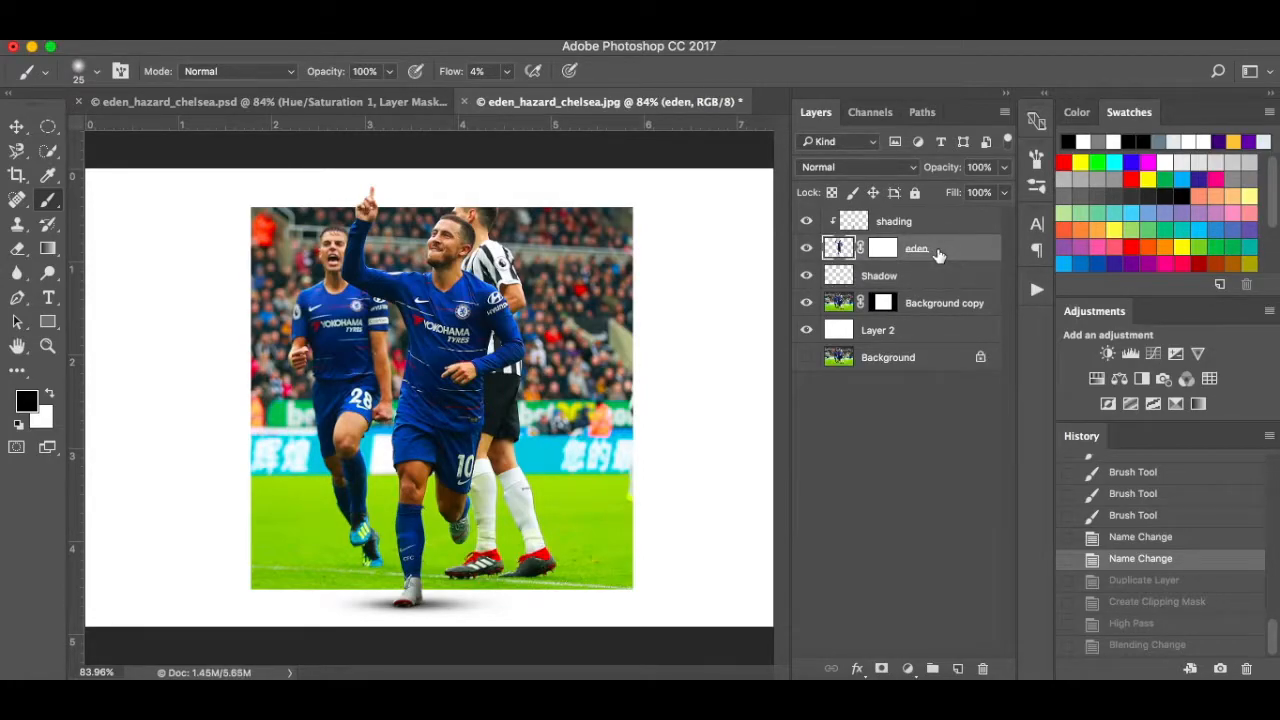
{"action": "right_click", "coordinate": [948, 254]}
{"action": "left_click", "coordinate": [1004, 462]}
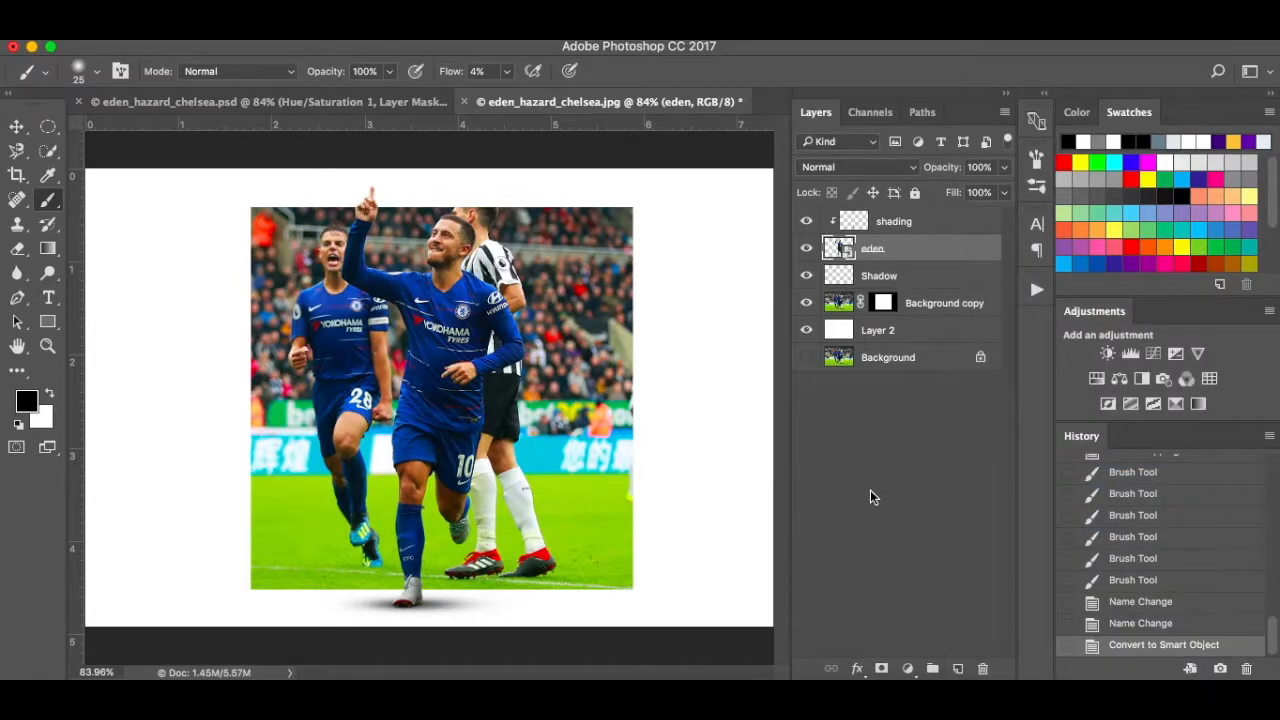
- Apply the Color Efex Pro 4 Detail Extractor to the eden smart object with 55% detail extraction and 75% contrast
{"action": "left_click", "coordinate": [468, 28]}
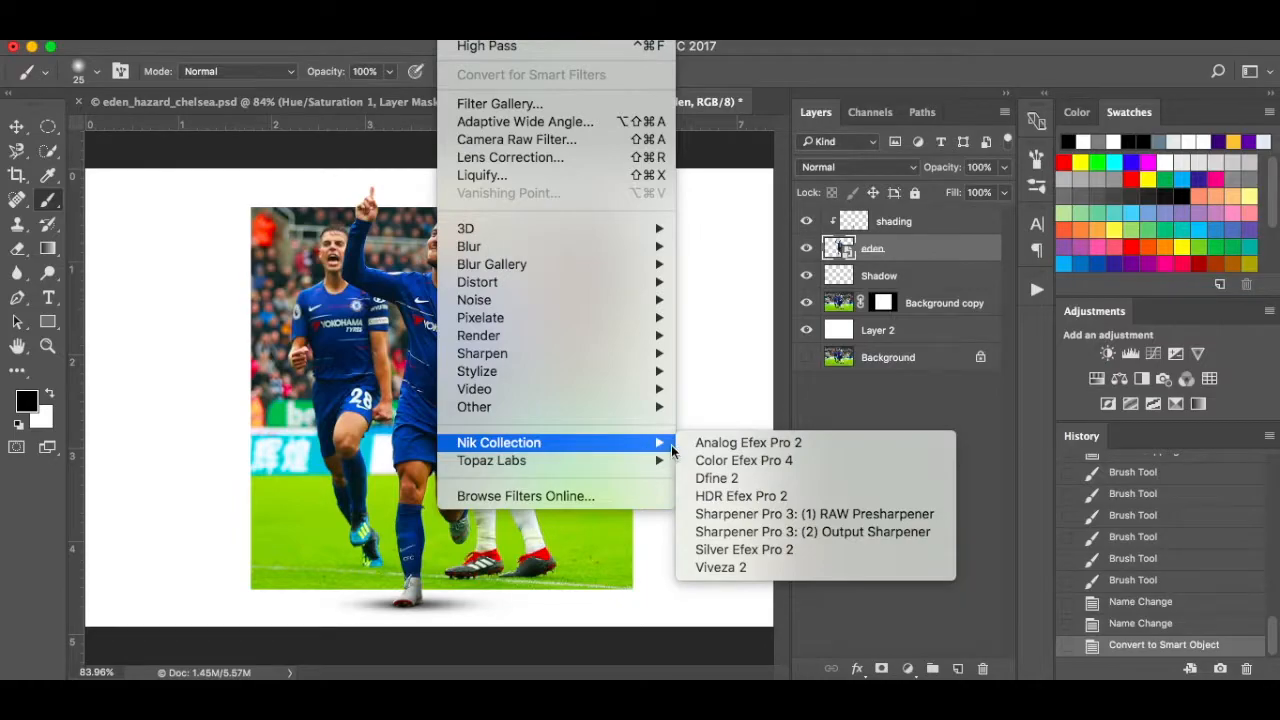
{"action": "left_click", "coordinate": [762, 460]}
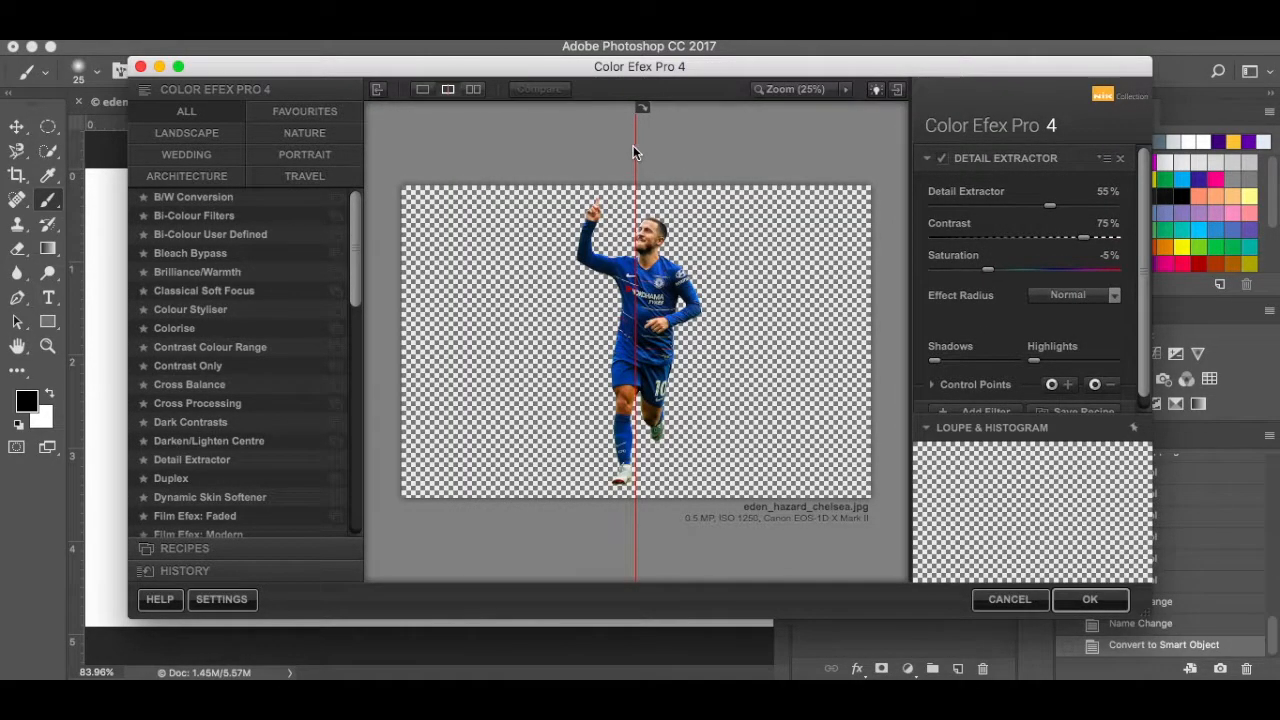
{"action": "left_click_drag", "start_coordinate": [636, 150], "coordinate": [564, 154]}
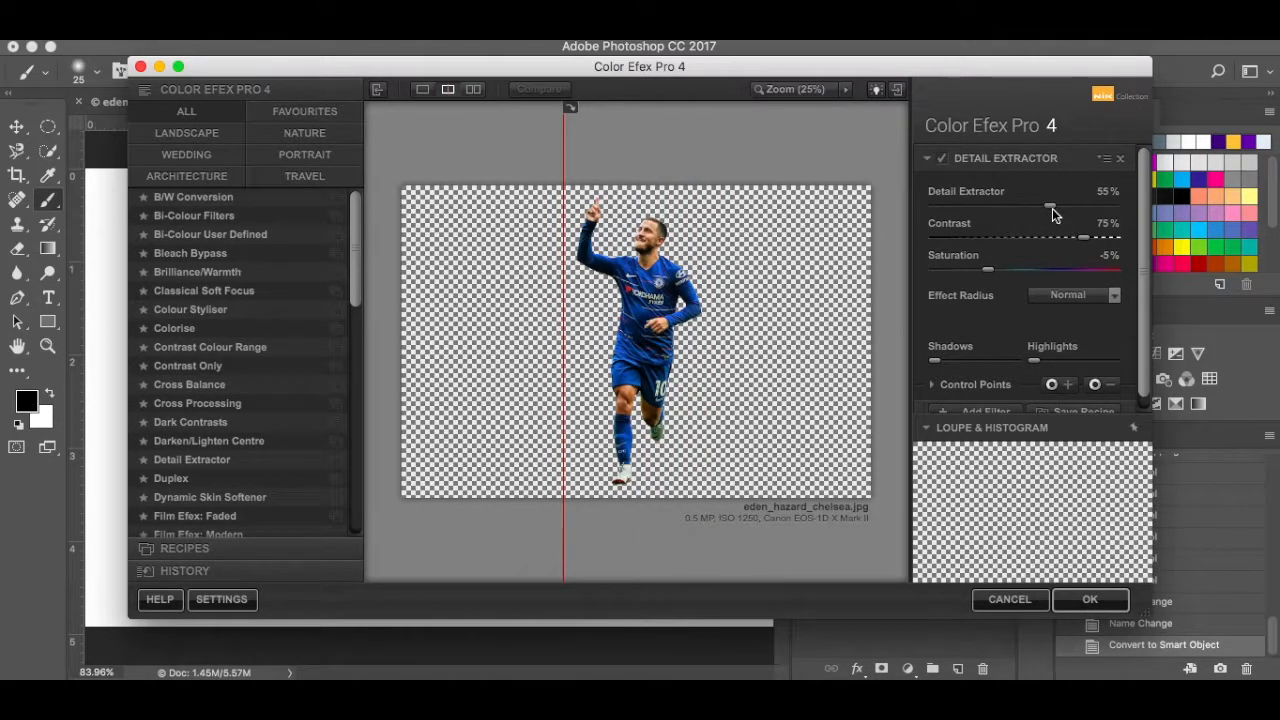
{"action": "left_click_drag", "start_coordinate": [1052, 212], "coordinate": [1093, 213]}
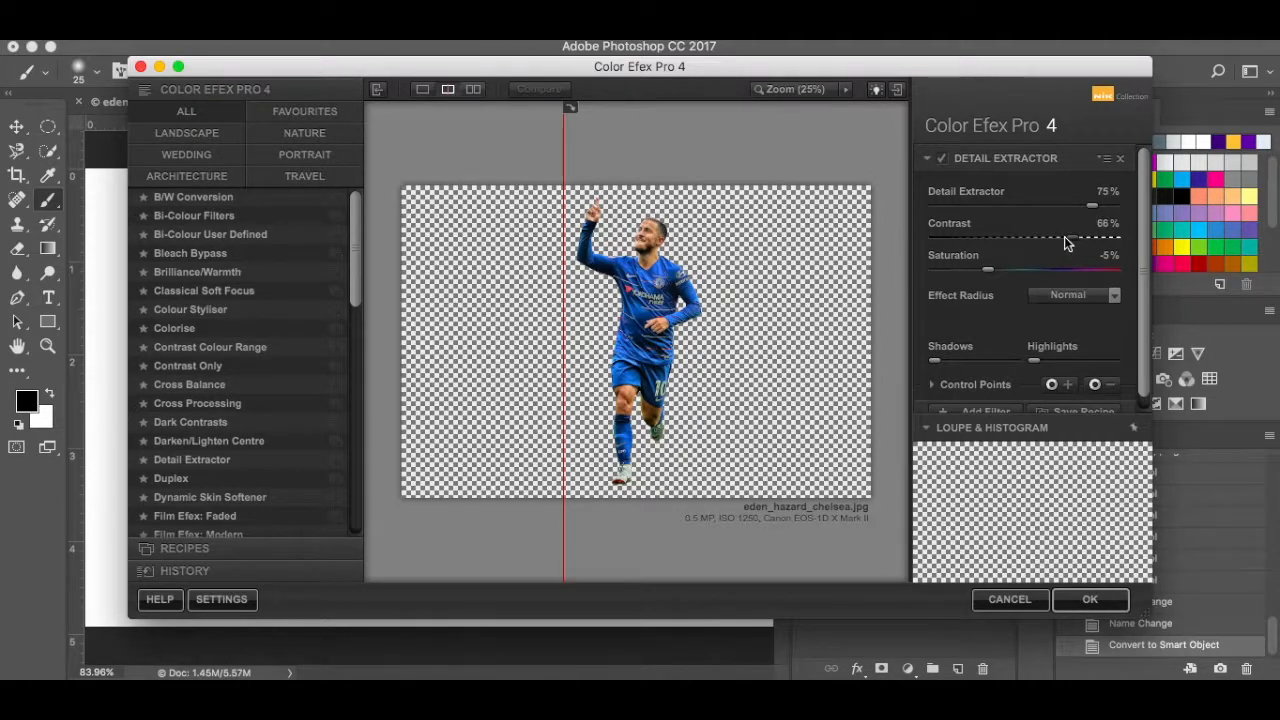
{"action": "mouse_move", "coordinate": [1064, 237]}
{"action": "left_mouse_down"}
{"action": "mouse_move", "coordinate": [1039, 238]}
{"action": "mouse_move", "coordinate": [1084, 244]}
{"action": "left_mouse_up"}
{"action": "left_click_drag", "start_coordinate": [1090, 212], "coordinate": [1049, 213]}
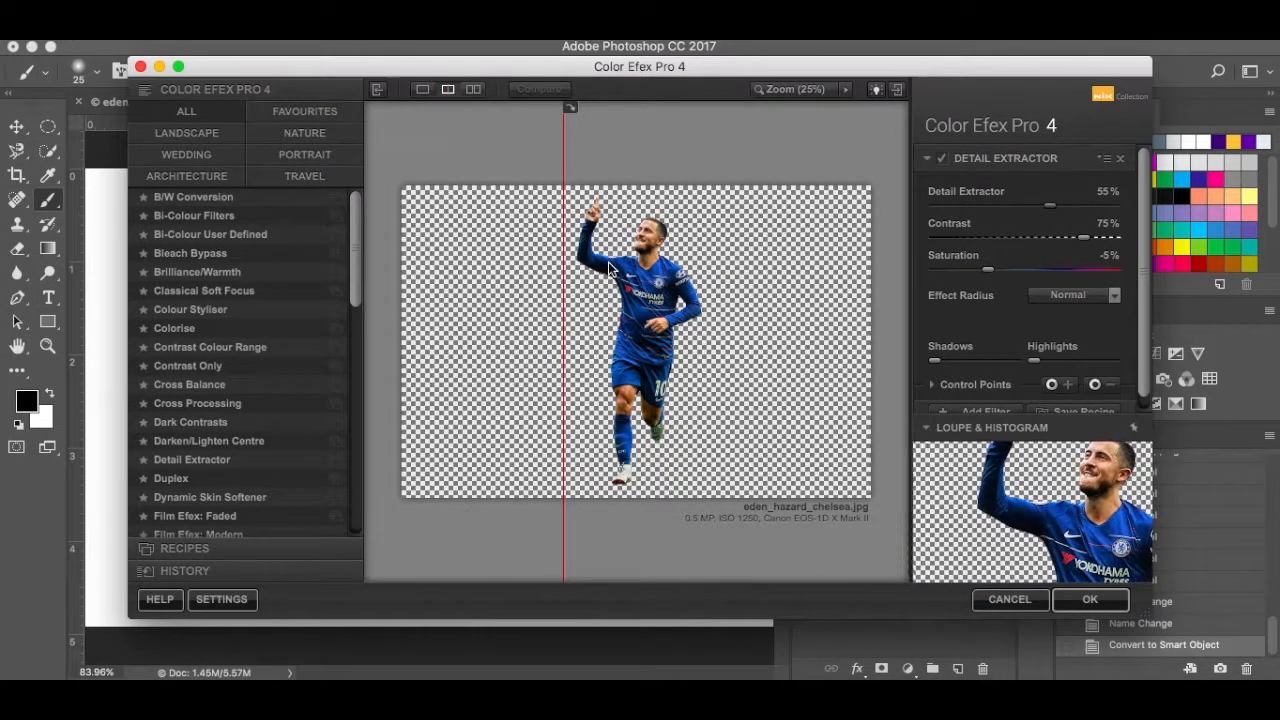
{"action": "left_click", "coordinate": [1093, 599]}
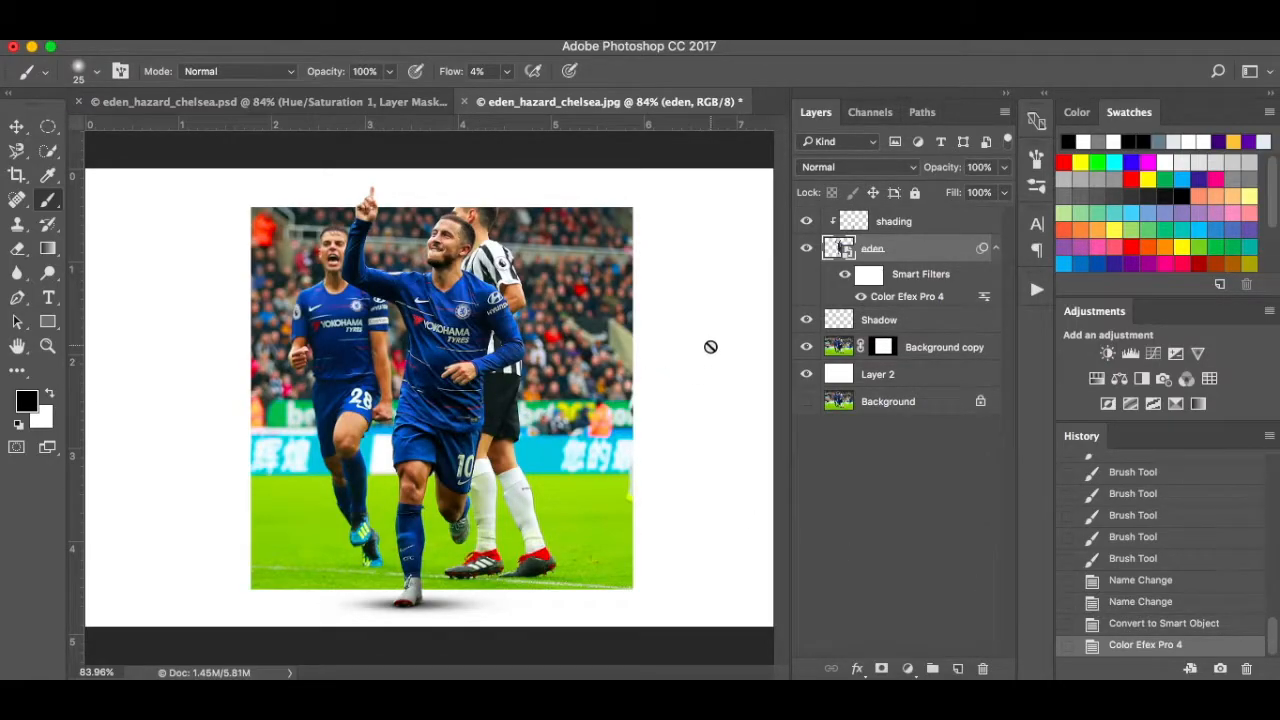
{"action": "key", "text": "v"}
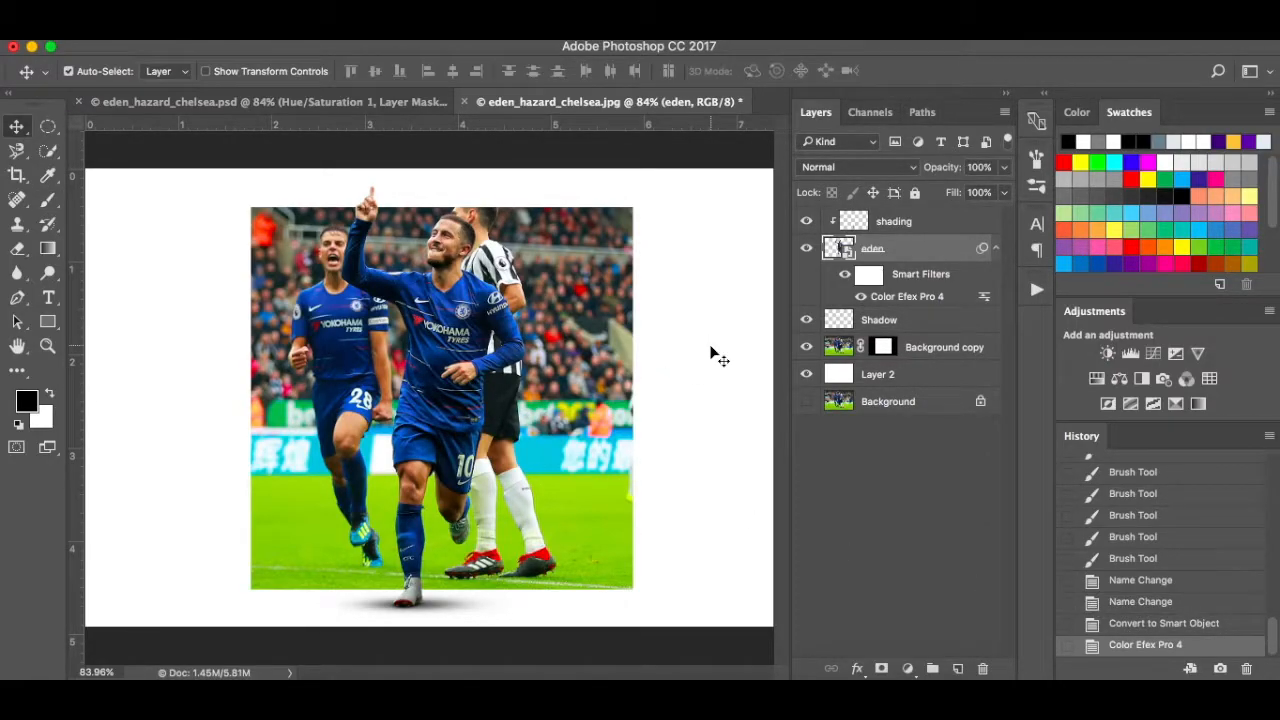
- Convert the Background copy layer to a smart object
{"action": "left_click", "coordinate": [968, 348]}
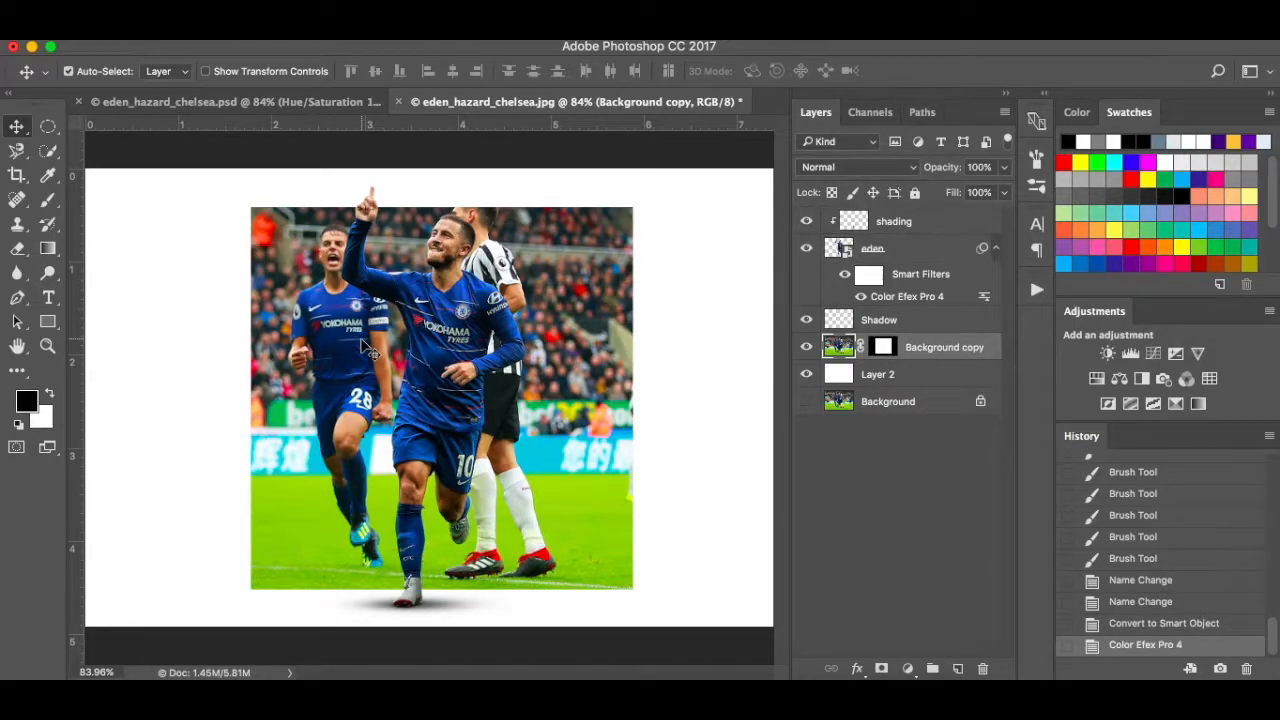
{"action": "right_click", "coordinate": [965, 354]}
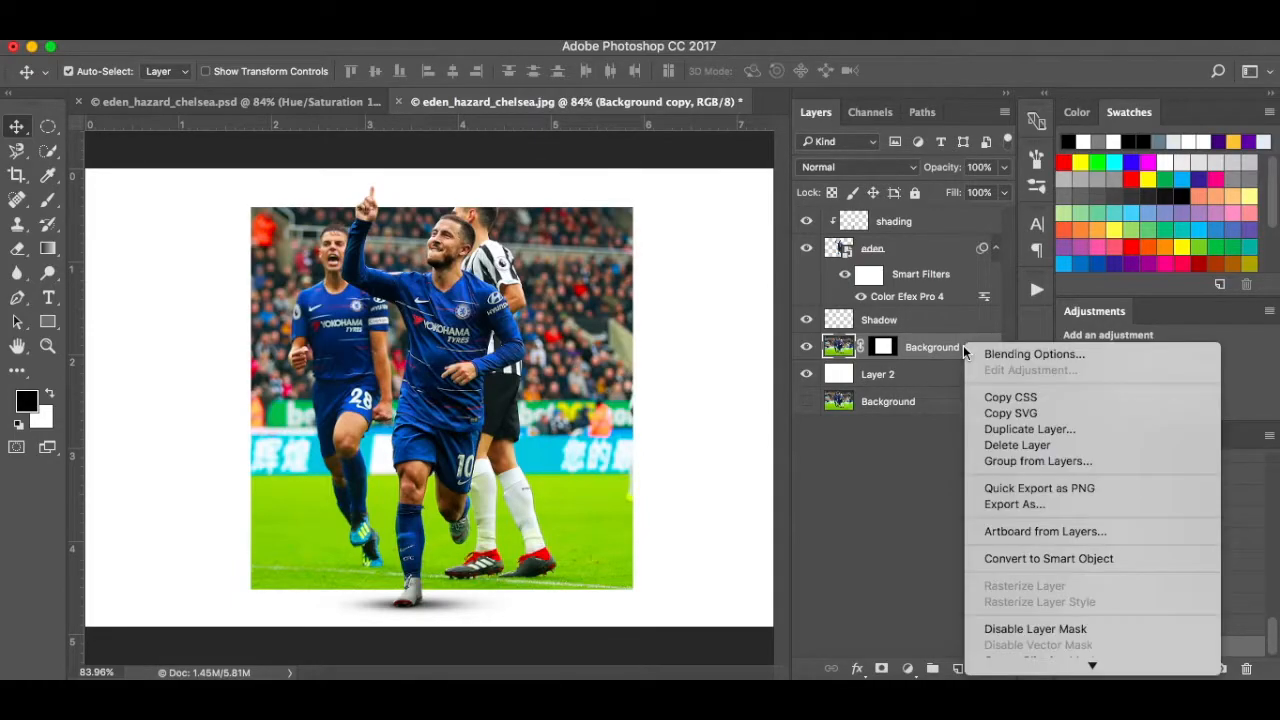
{"action": "left_click", "coordinate": [991, 565]}
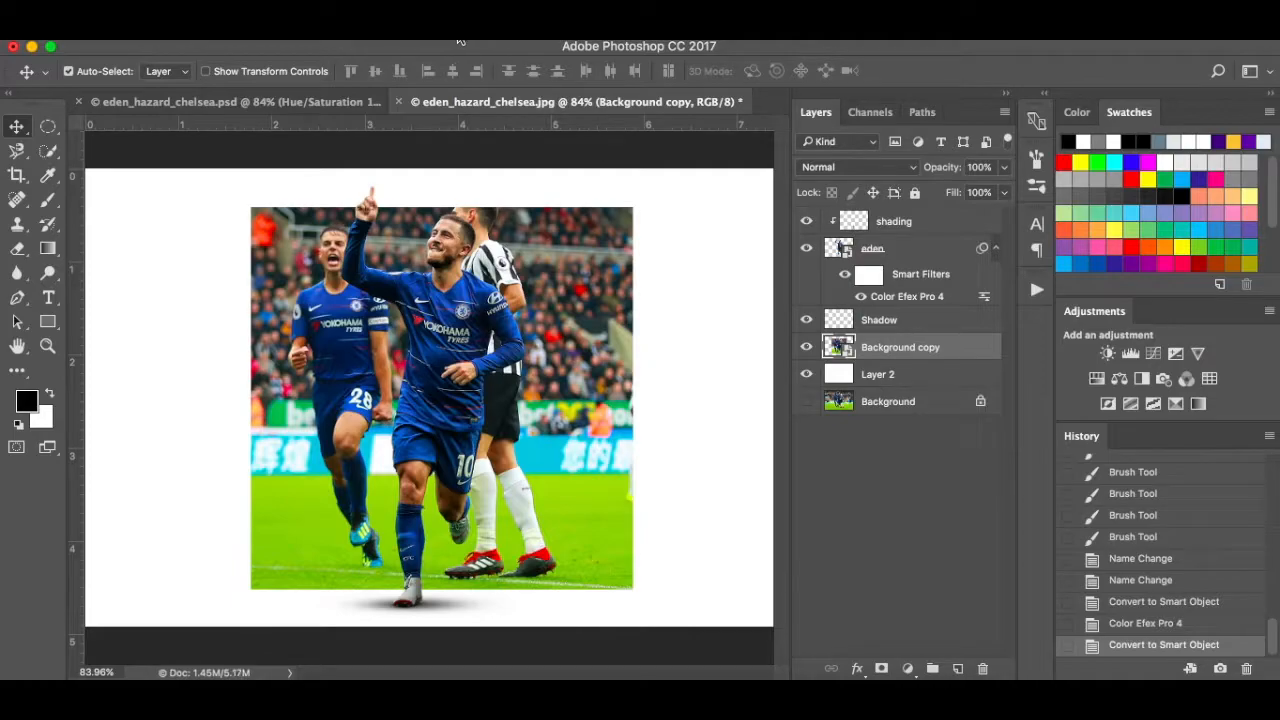
- Apply the Color Efex Pro 4 Detail Extractor to the Background copy with 46% detail extraction, 55% contrast and -24% saturation
{"action": "left_click", "coordinate": [461, 42]}
{"action": "mouse_move", "coordinate": [558, 446]}
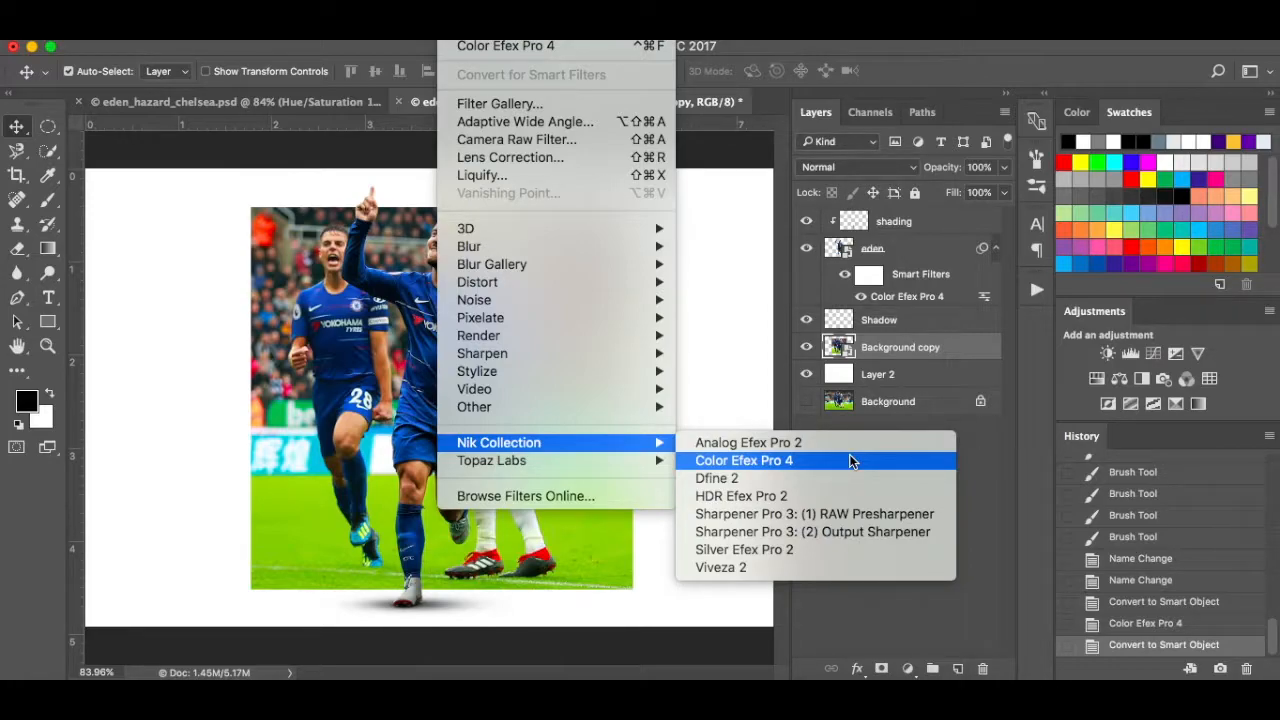
{"action": "mouse_move", "coordinate": [636, 403]}
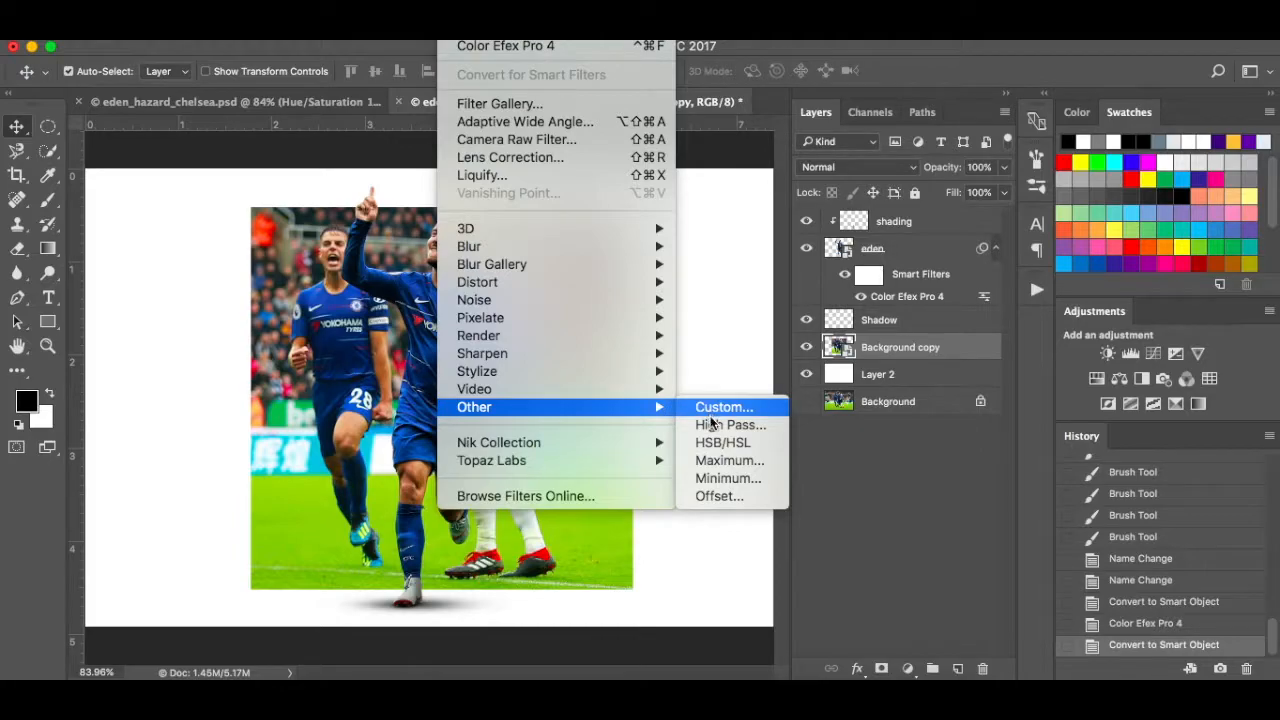
{"action": "mouse_move", "coordinate": [620, 453]}
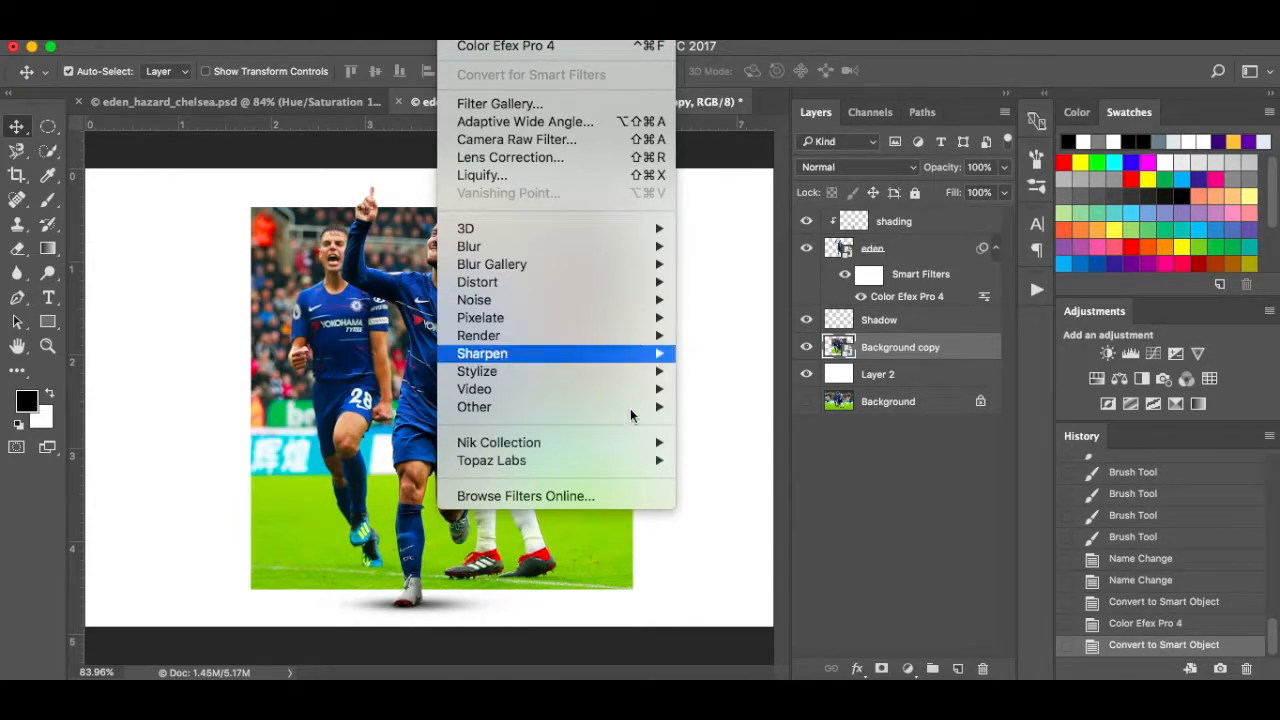
{"action": "left_click", "coordinate": [768, 460]}
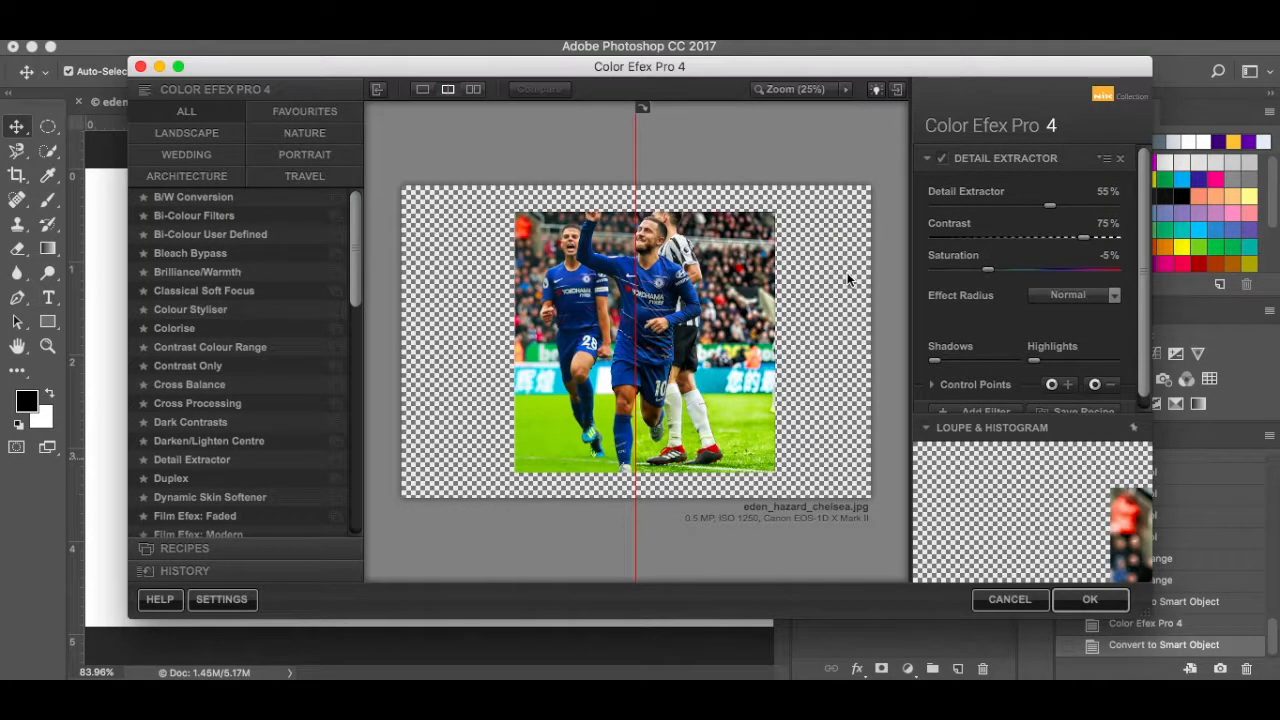
{"action": "left_click_drag", "start_coordinate": [1049, 205], "coordinate": [1031, 205]}
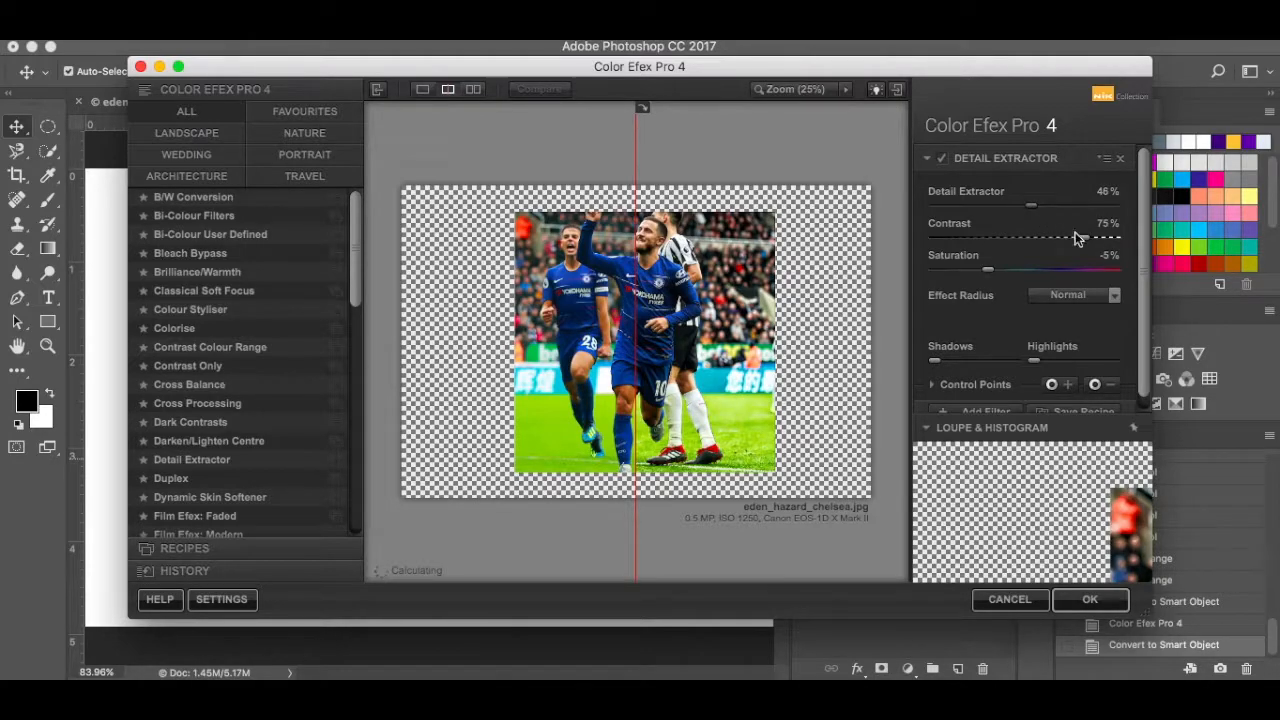
{"action": "left_click_drag", "start_coordinate": [1087, 242], "coordinate": [1065, 242]}
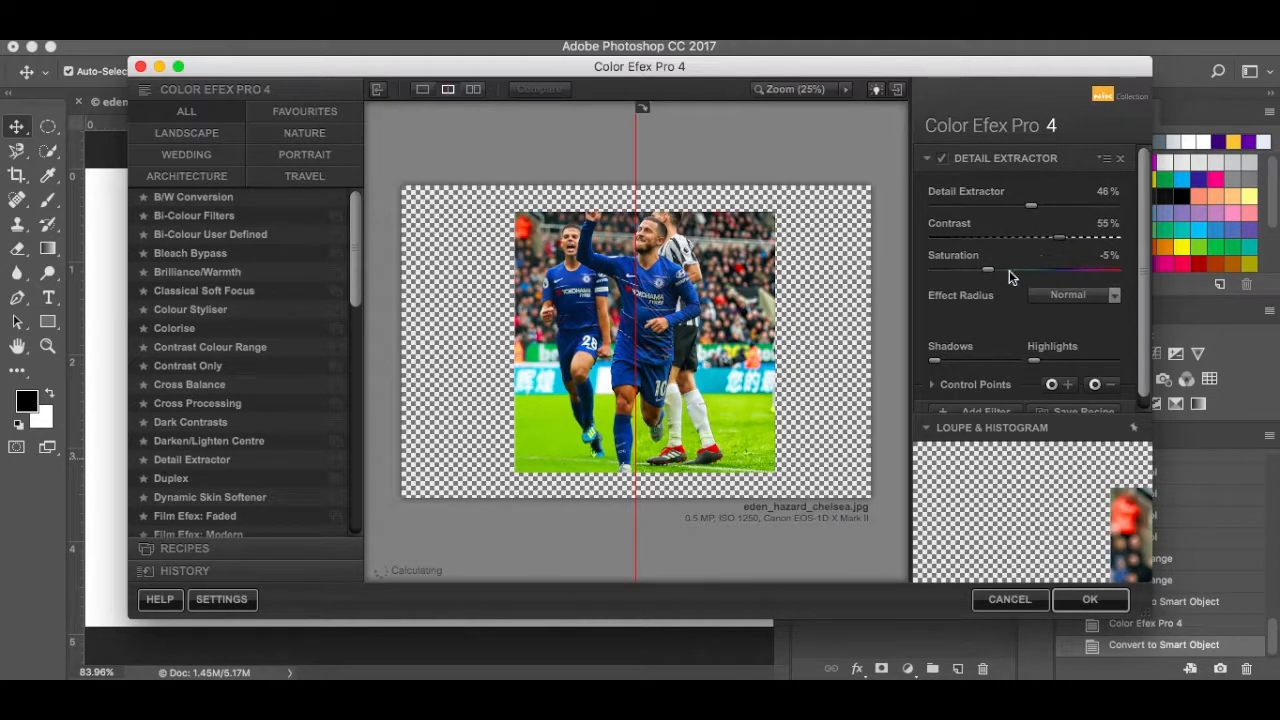
{"action": "left_click_drag", "start_coordinate": [986, 269], "coordinate": [965, 268]}
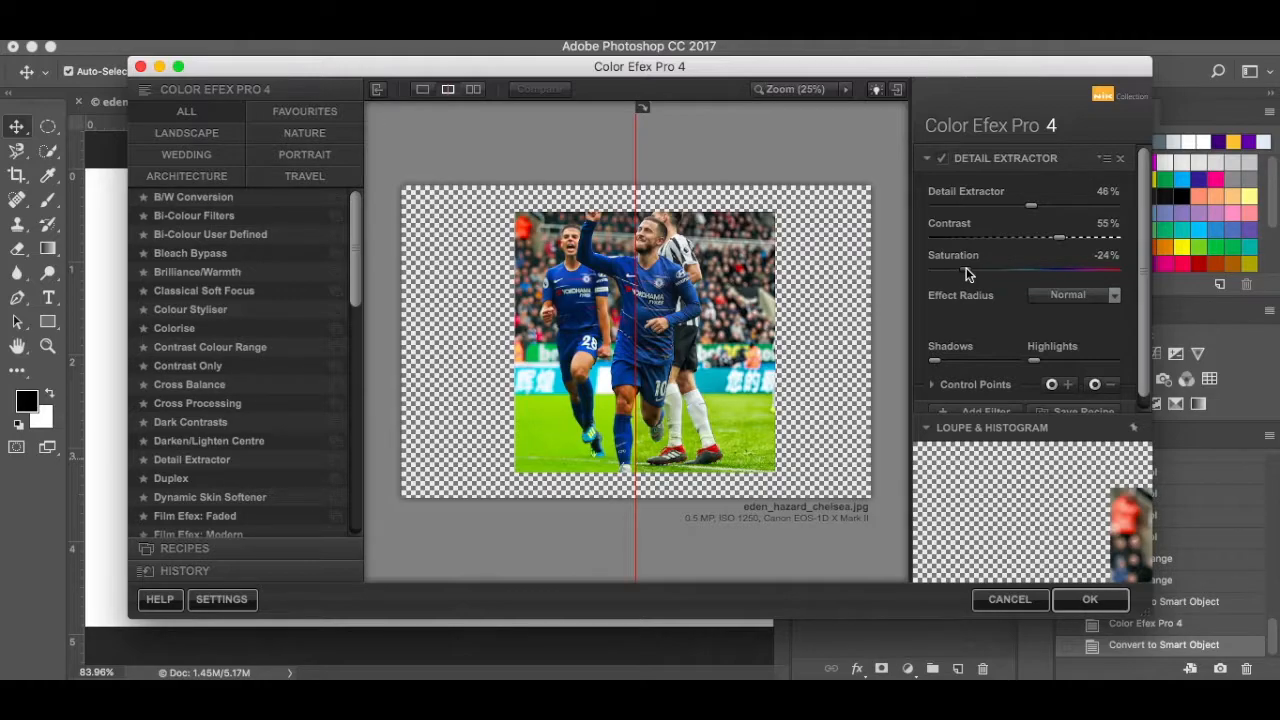
{"action": "left_click_drag", "start_coordinate": [967, 274], "coordinate": [966, 274]}
{"action": "left_click", "coordinate": [1088, 600]}
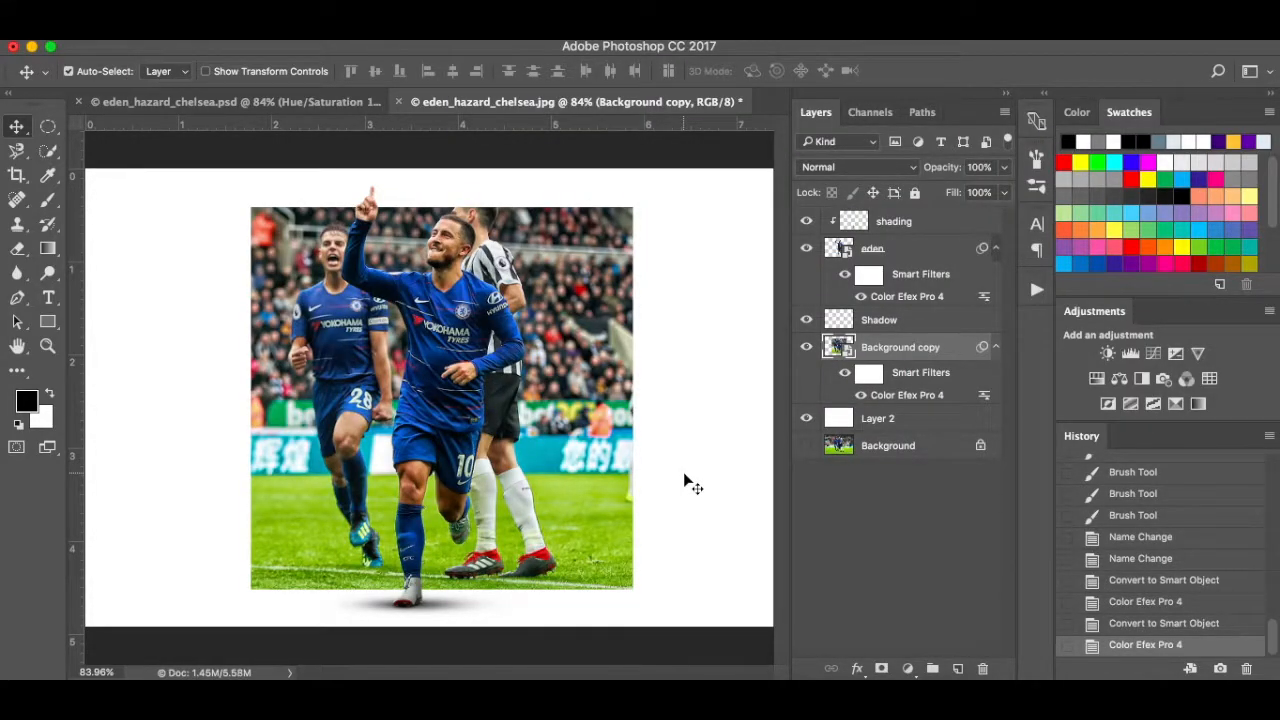
- Add a Levels adjustment layer above the Background copy and raise its black output level to 20
{"action": "left_click", "coordinate": [908, 669]}
{"action": "left_click", "coordinate": [975, 388]}
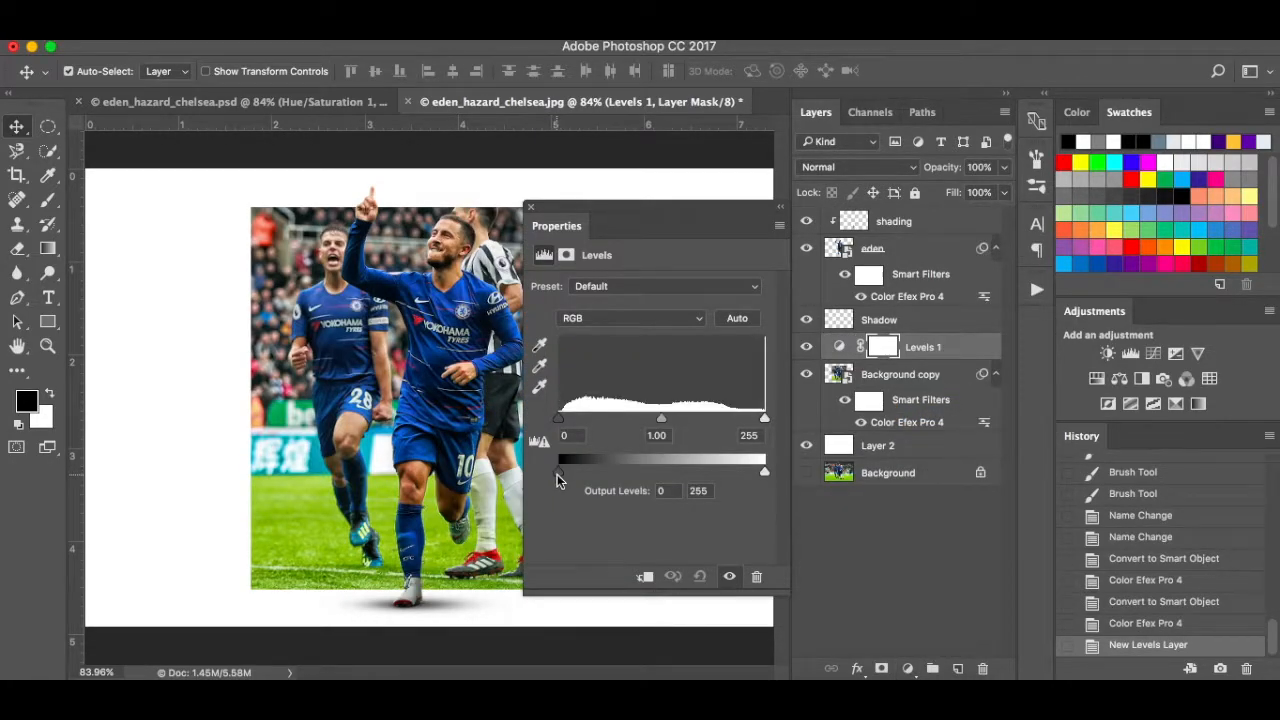
{"action": "left_click_drag", "start_coordinate": [560, 473], "coordinate": [575, 480]}
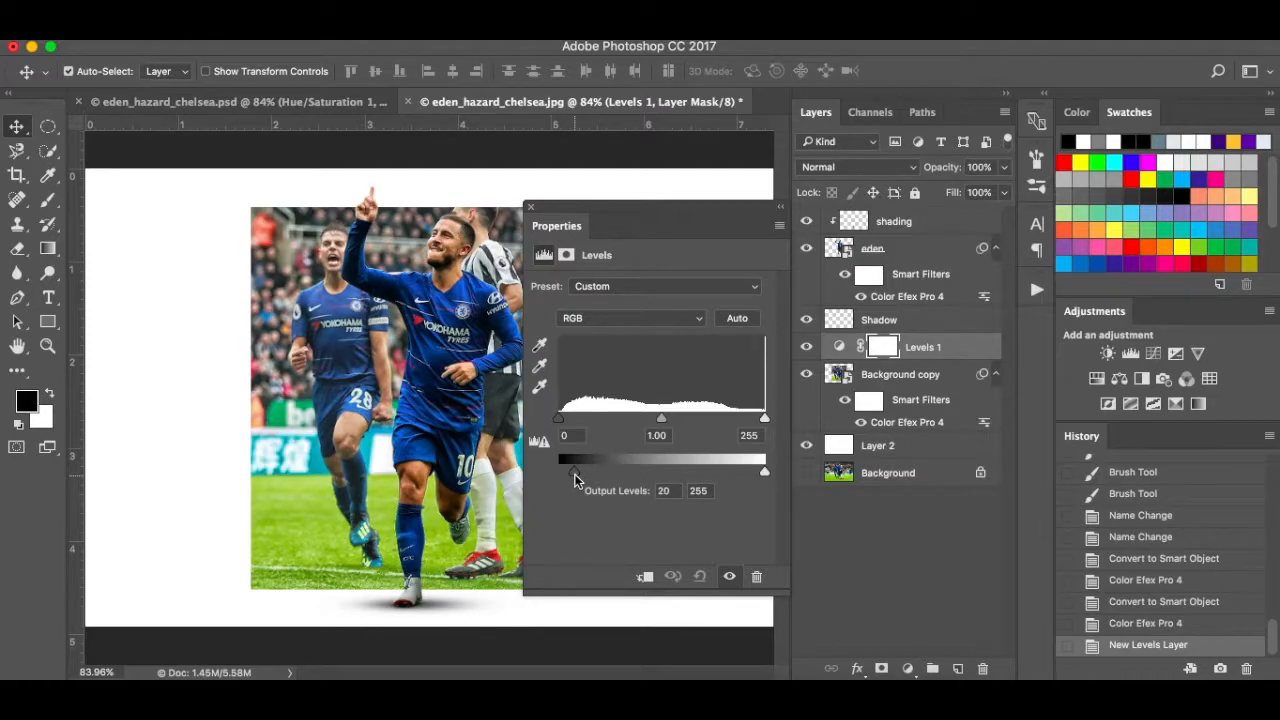
{"action": "mouse_move", "coordinate": [575, 480]}
{"action": "left_mouse_down"}
{"action": "mouse_move", "coordinate": [622, 474]}
{"action": "mouse_move", "coordinate": [574, 469]}
{"action": "left_mouse_up"}
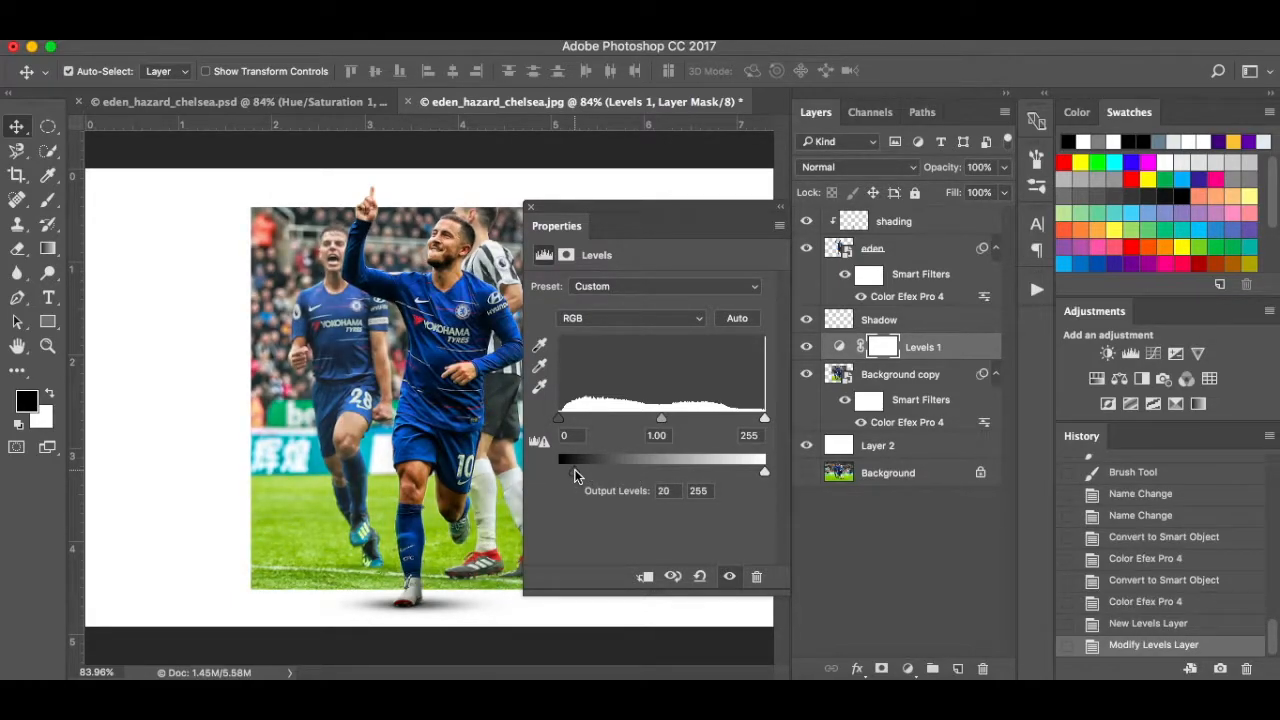
{"action": "left_click", "coordinate": [532, 209]}
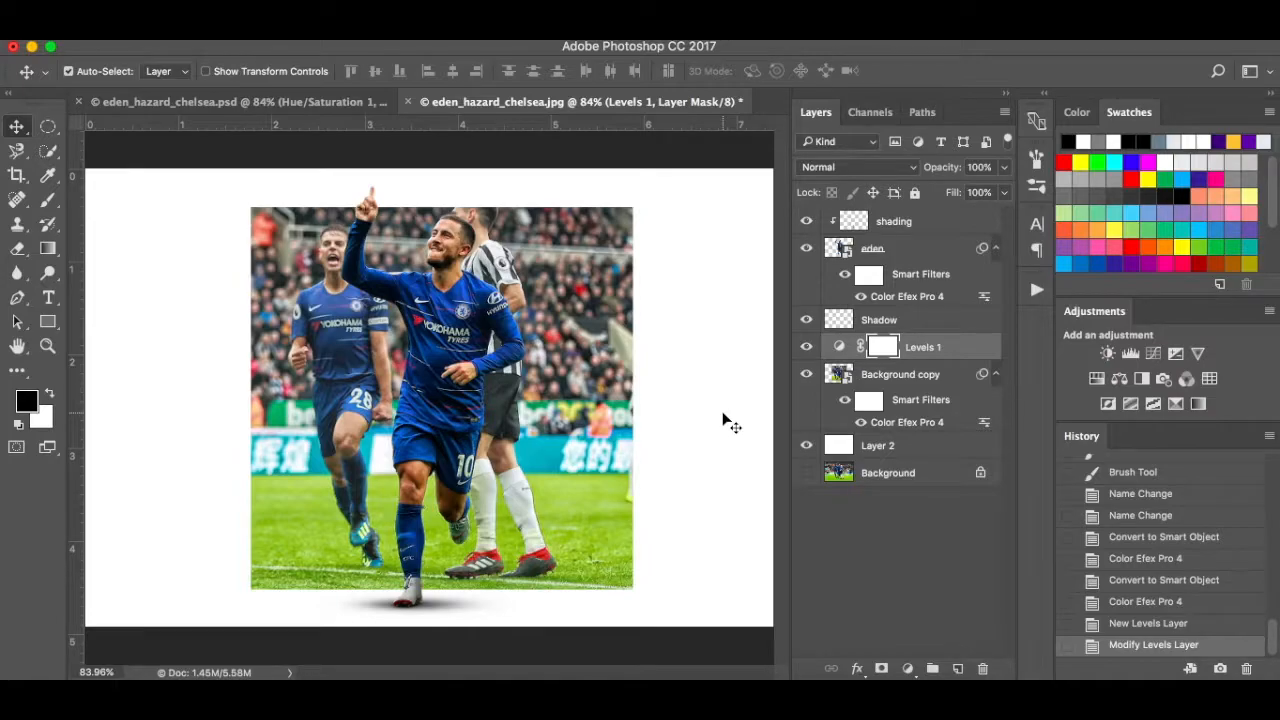
- Crop the canvas to a centred 1:1 square around the stadium picture
{"action": "left_click", "coordinate": [950, 223]}
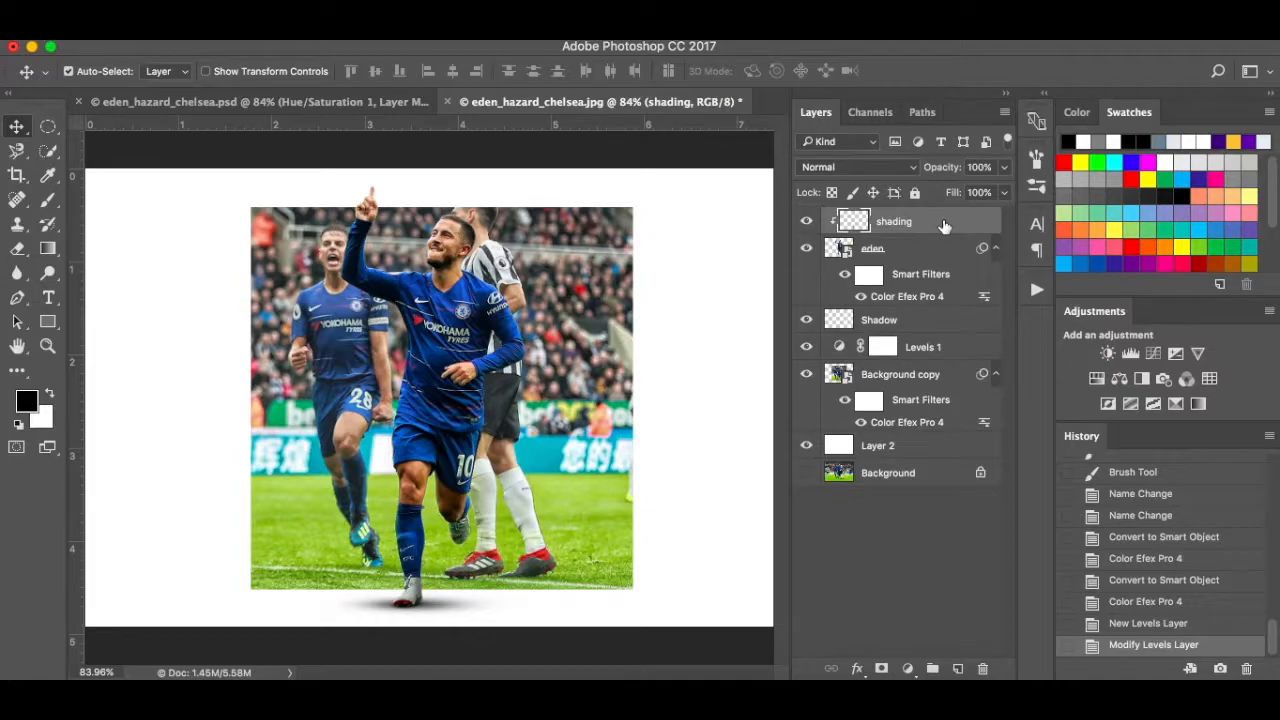
{"action": "left_click", "coordinate": [17, 177]}
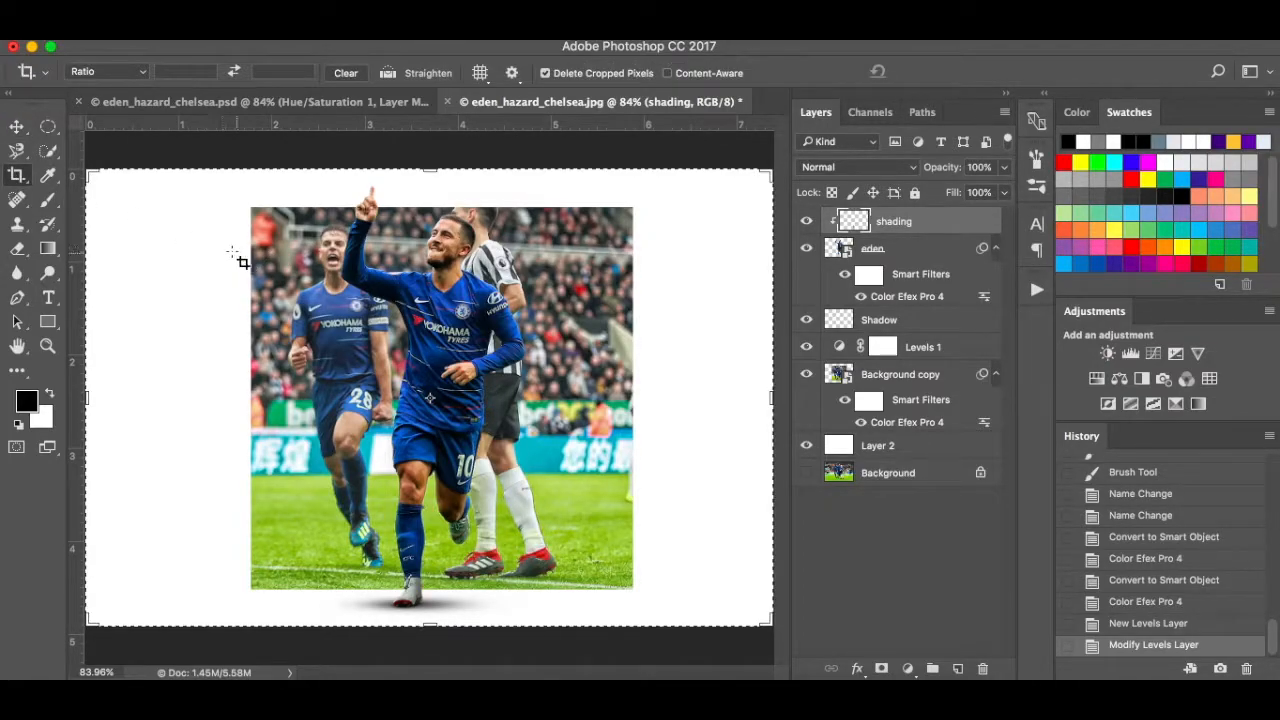
{"action": "left_click", "coordinate": [136, 72]}
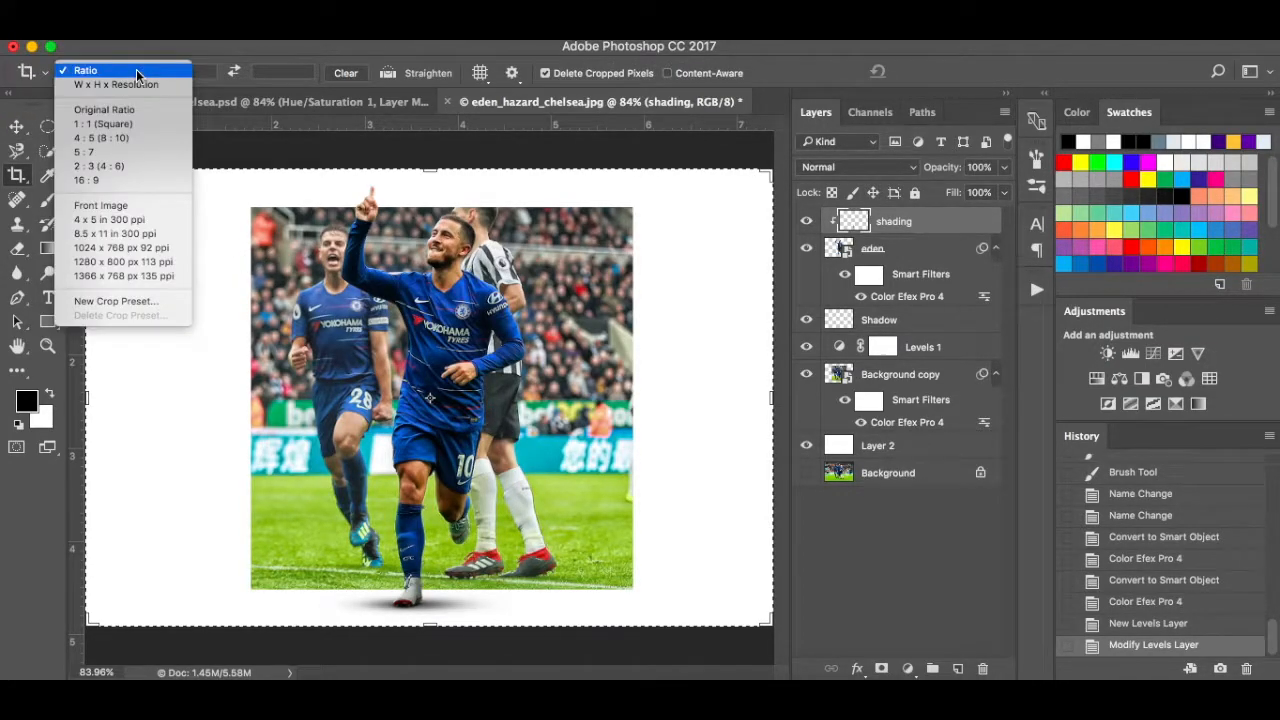
{"action": "left_click", "coordinate": [129, 123]}
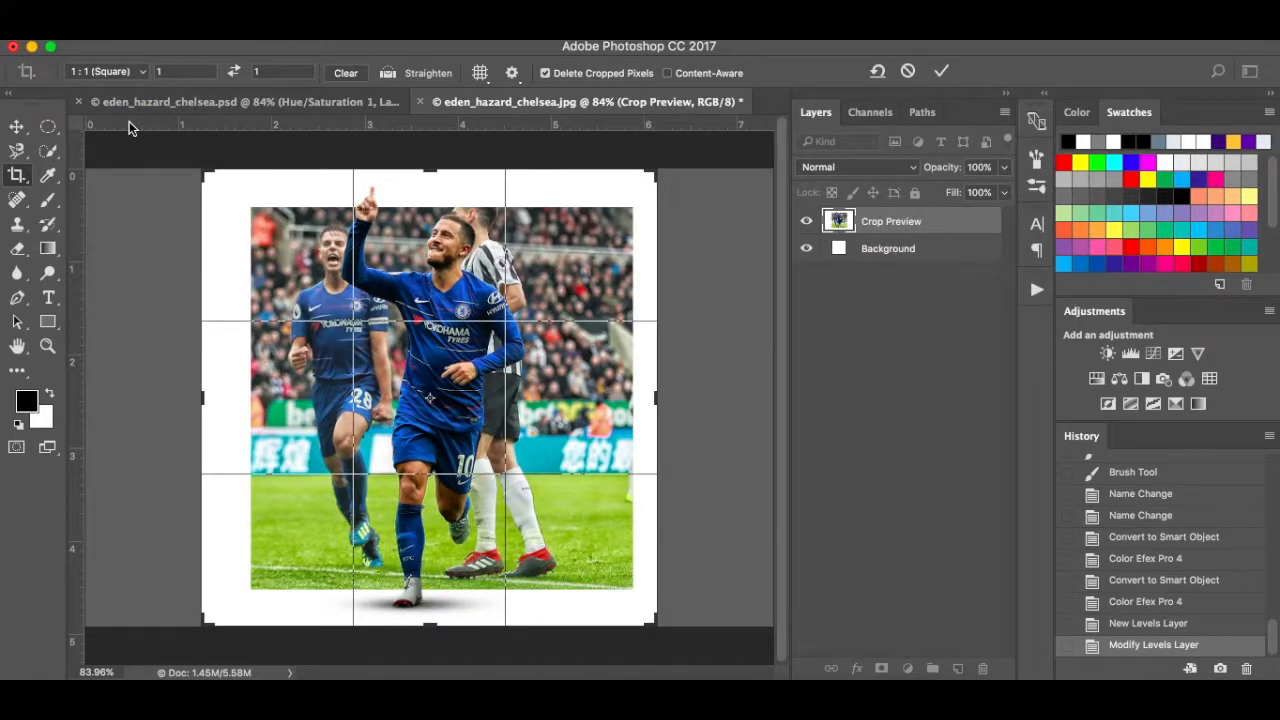
{"action": "key", "text": "Return"}
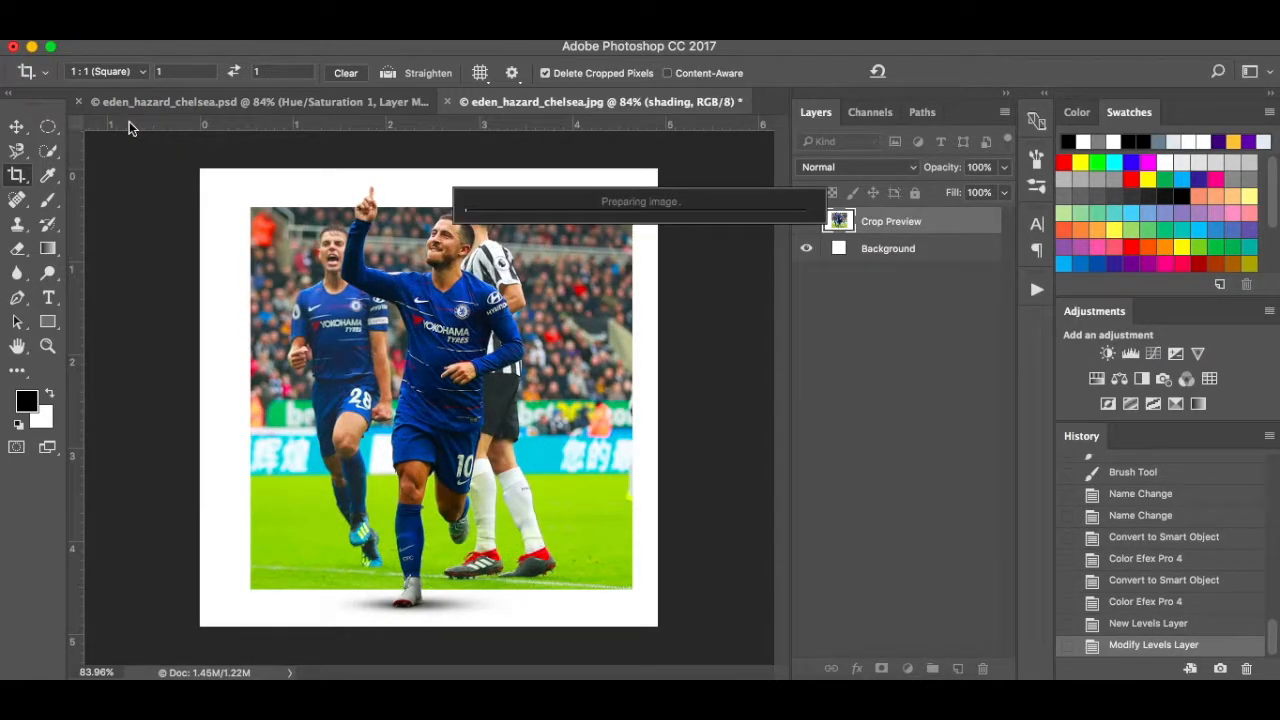